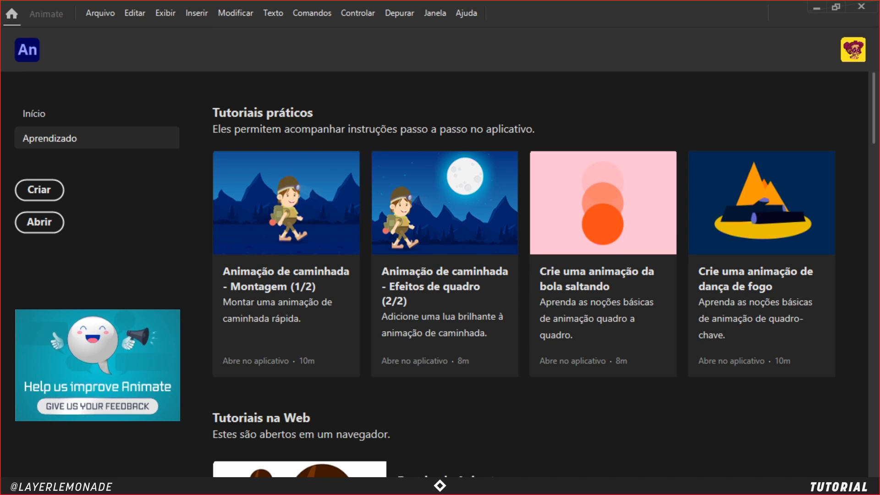
- Create a new Full HD character animation document with its width changed to 1080 px
{"action": "left_click", "coordinate": [39, 189]}
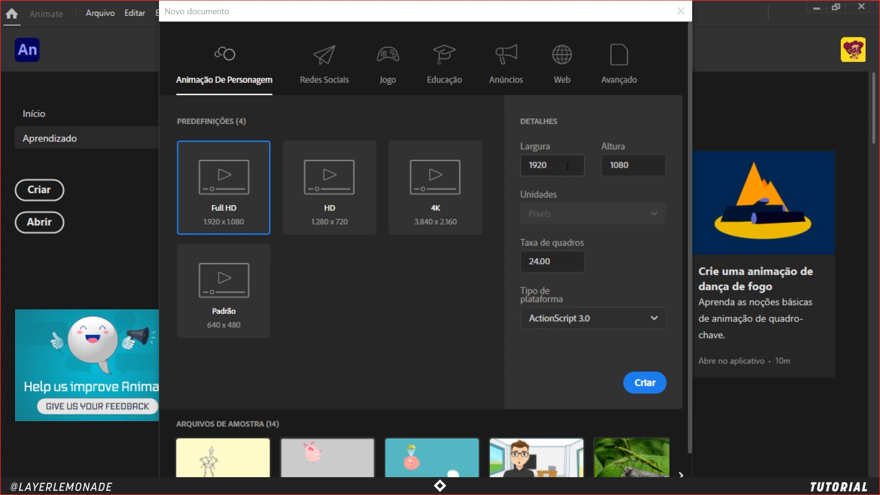
{"action": "left_click", "coordinate": [543, 165]}
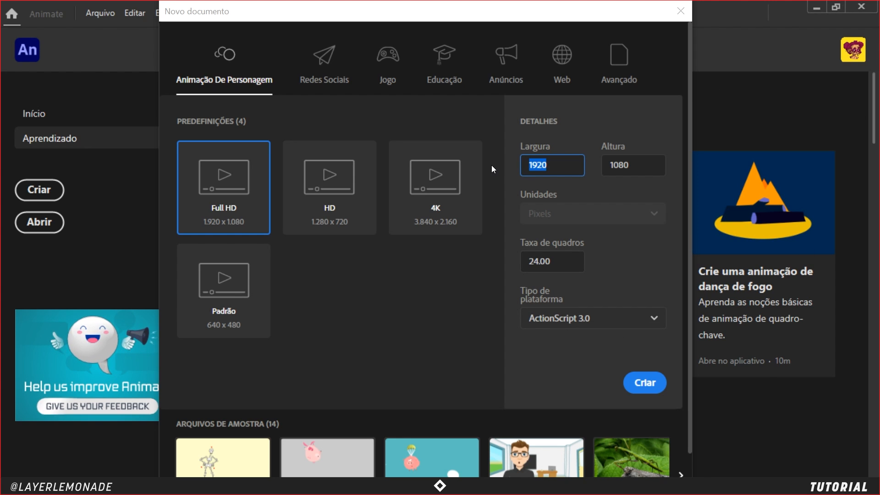
{"action": "type", "text": "1080"}
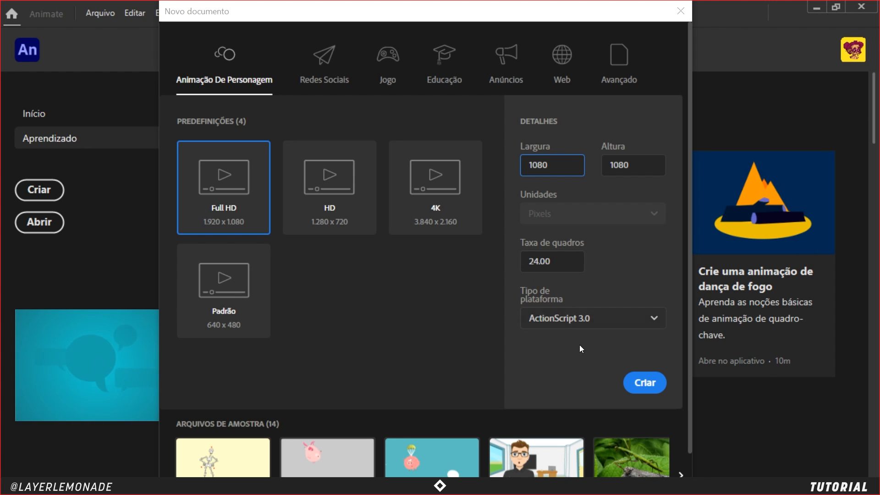
{"action": "left_click", "coordinate": [647, 385]}
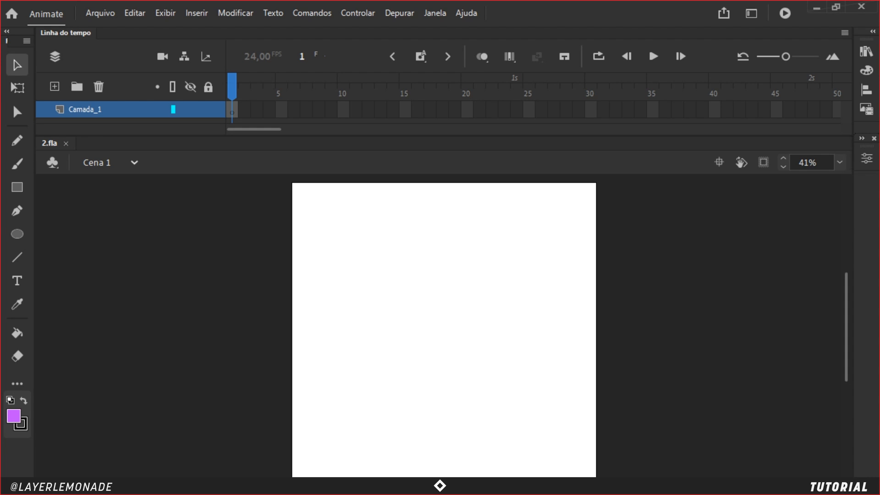
- Import the rough animation video from the computer, embedded as H.264 in the timeline and placed on the stage, and scrub to frame 20
{"action": "left_click", "coordinate": [98, 13]}
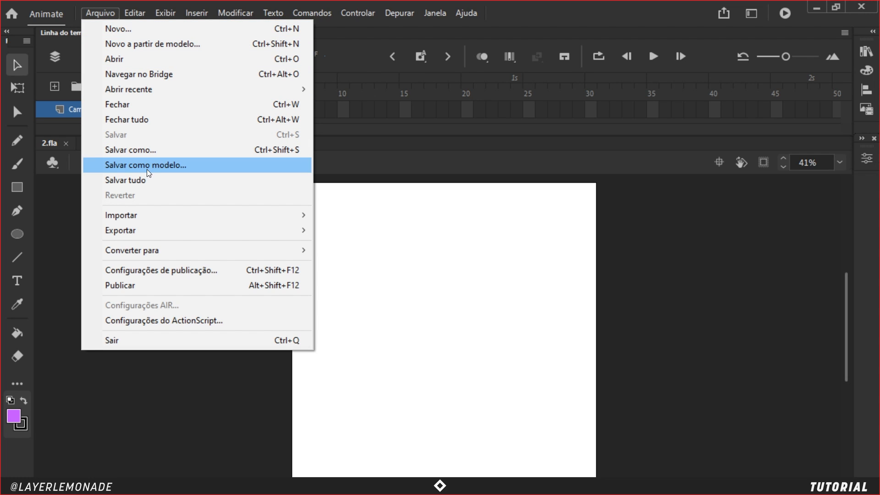
{"action": "mouse_move", "coordinate": [245, 219]}
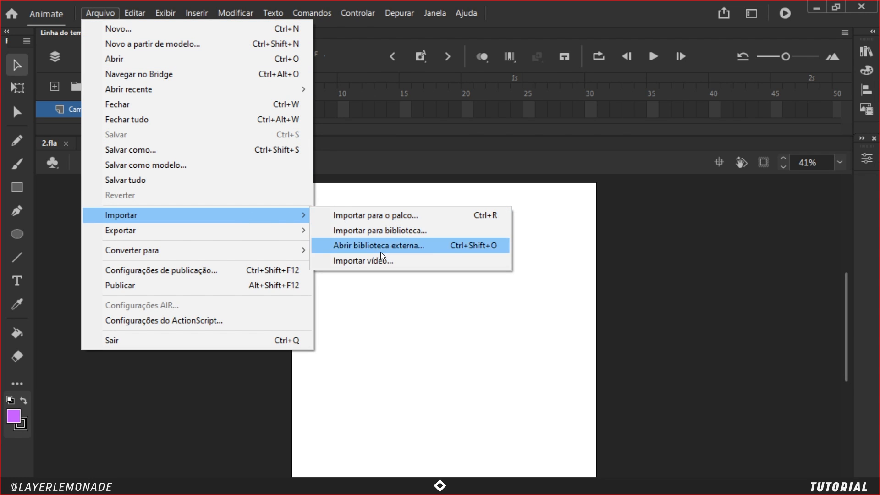
{"action": "left_click", "coordinate": [383, 267]}
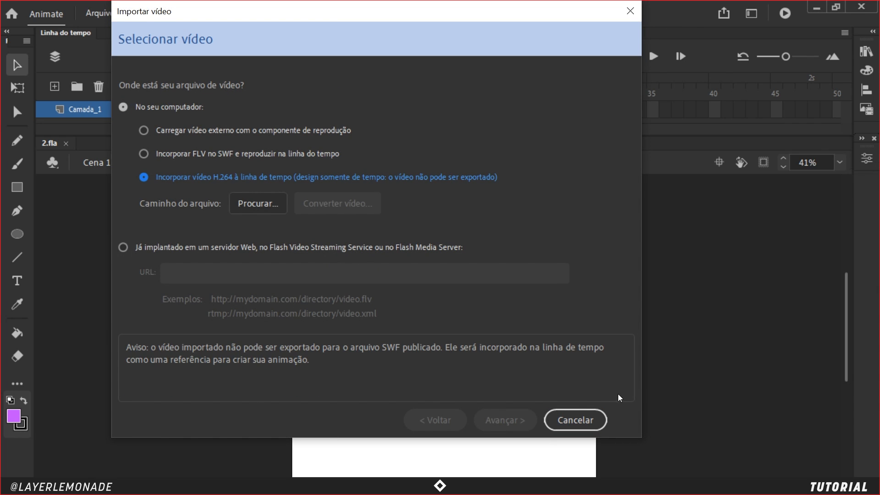
{"action": "left_click", "coordinate": [258, 203]}
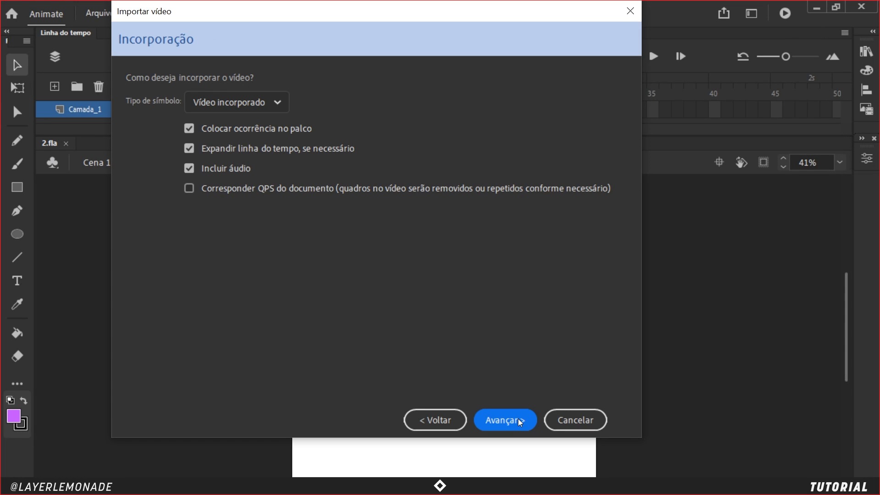
{"action": "left_click", "coordinate": [520, 420]}
{"action": "left_click", "coordinate": [520, 419]}
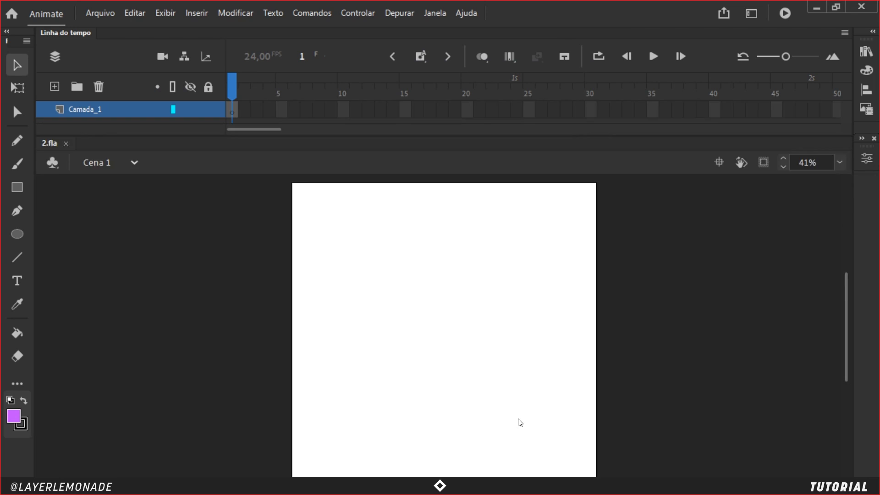
{"action": "left_click_drag", "start_coordinate": [234, 112], "coordinate": [467, 128]}
{"action": "key", "text": "alt"}
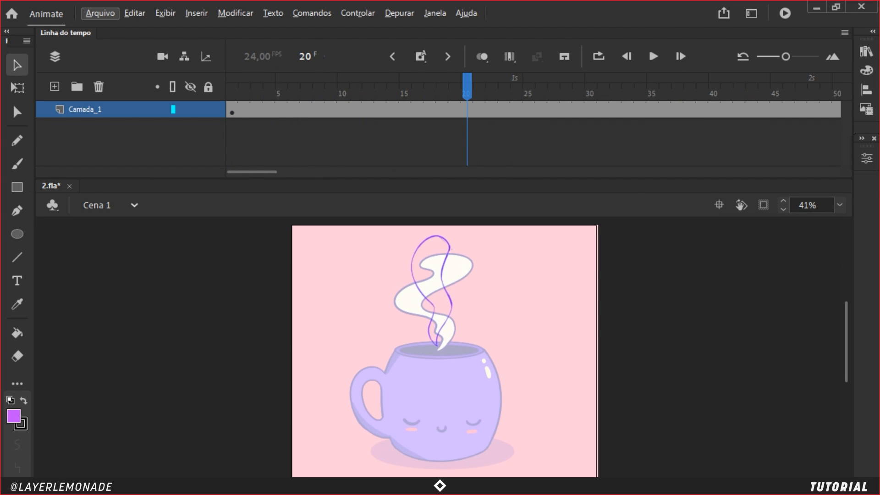
- Add a new layer above the video and import the STYLEFRAME image to the stage at frame 1
{"action": "left_click", "coordinate": [55, 87]}
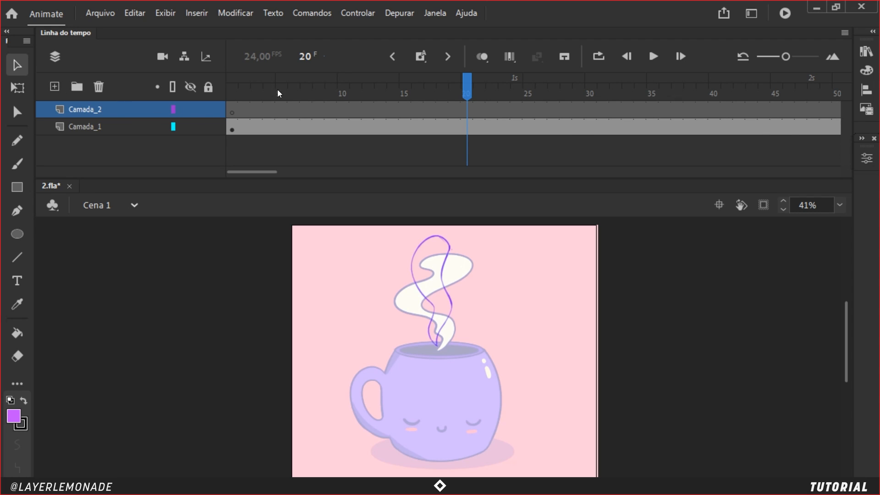
{"action": "left_click", "coordinate": [232, 94]}
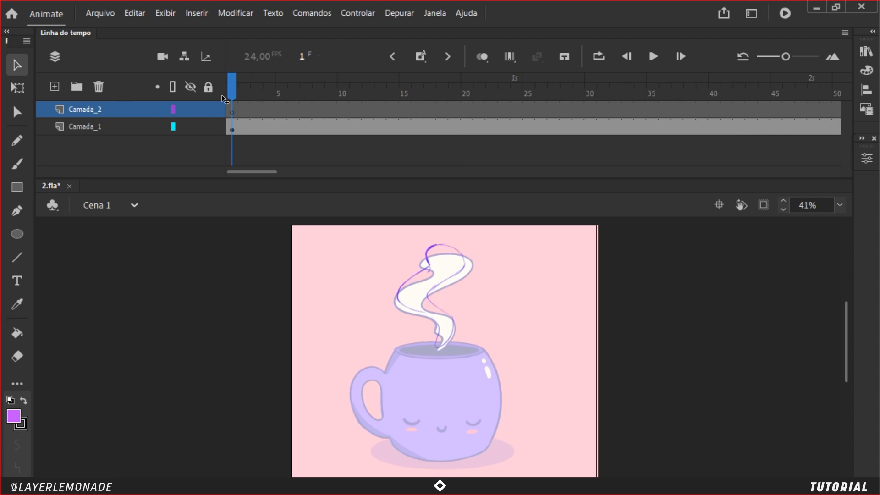
{"action": "left_click", "coordinate": [110, 16]}
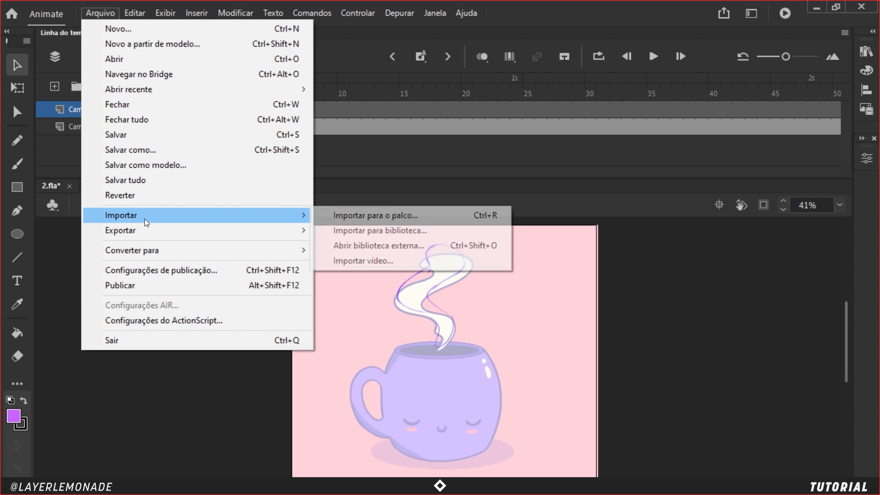
{"action": "left_click", "coordinate": [370, 218]}
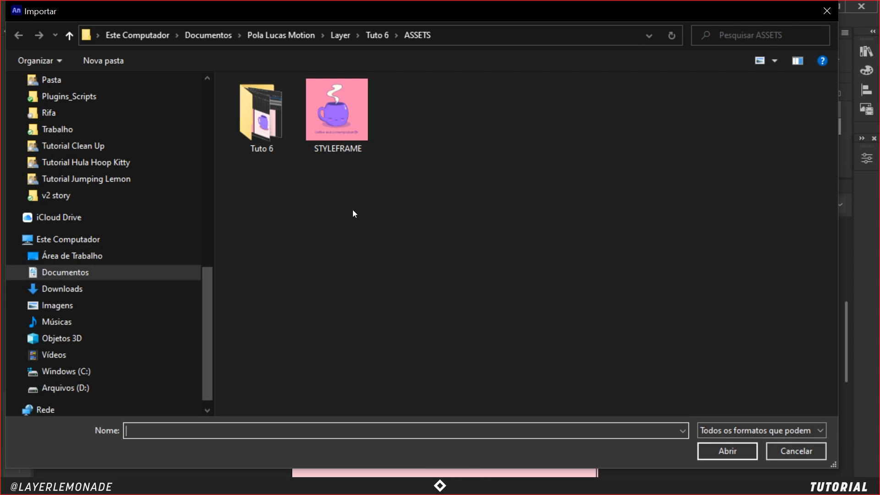
{"action": "double_click", "coordinate": [333, 128]}
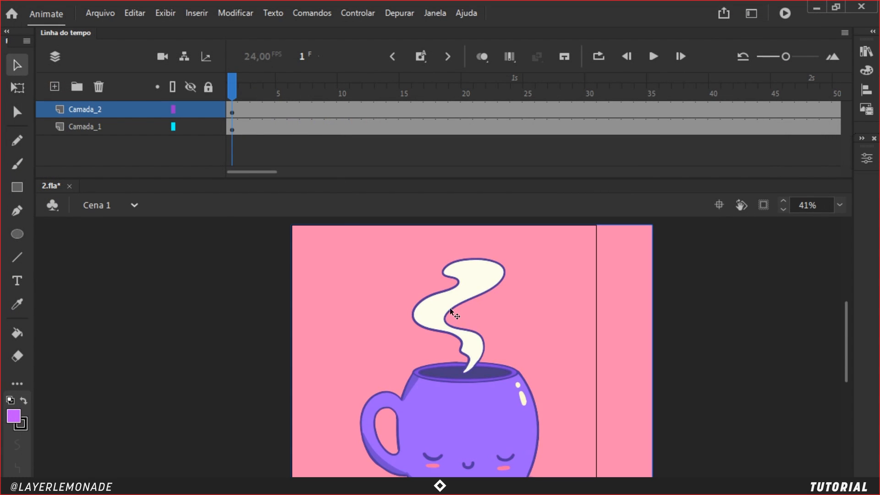
- Scale down the imported STYLEFRAME image with Free Transform so it fits the square stage
{"action": "key", "text": "ctrl+minus"}
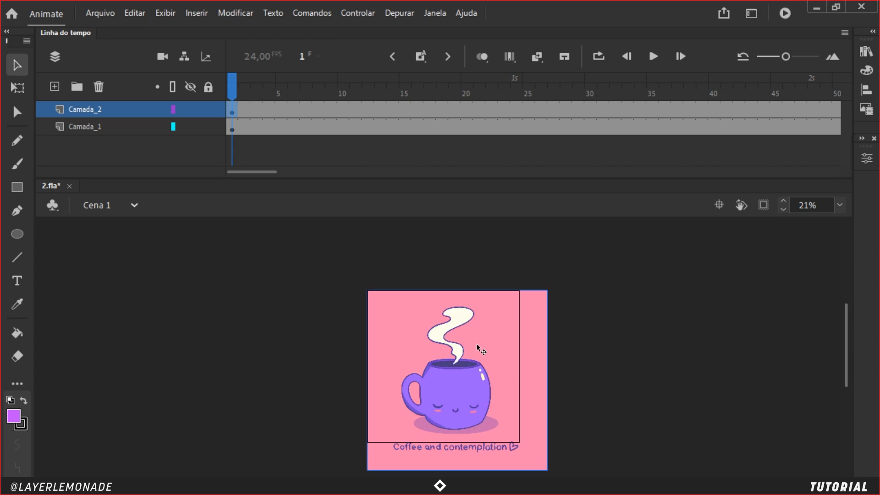
{"action": "key", "text": "space"}
{"action": "left_click_drag", "start_coordinate": [481, 370], "coordinate": [480, 342]}
{"action": "key", "text": "ctrl+equal"}
{"action": "key", "text": "ctrl+minus"}
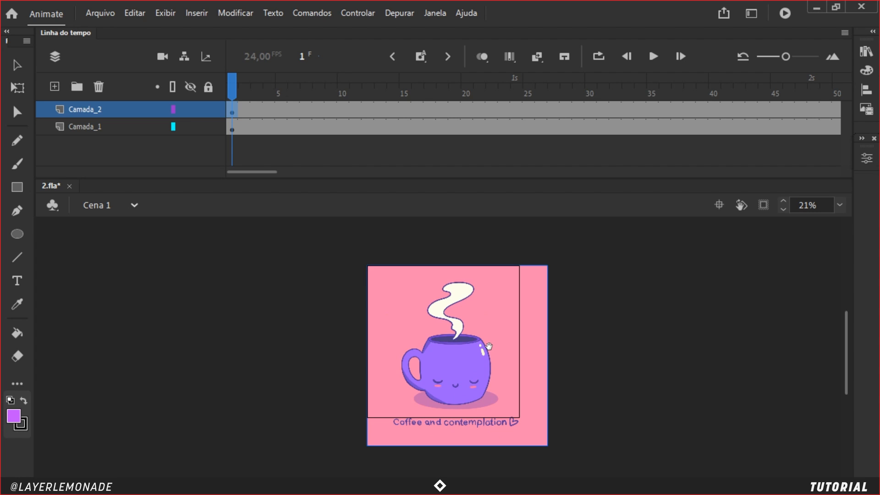
{"action": "key", "text": "q"}
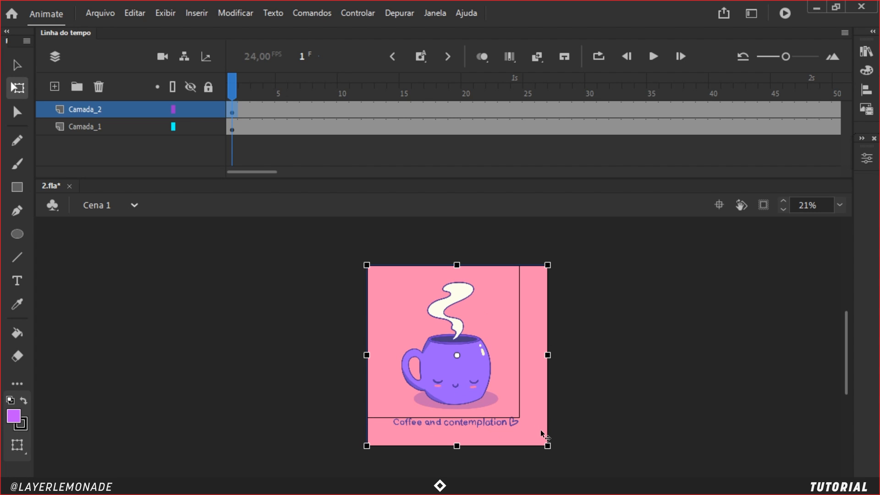
{"action": "left_click_drag", "start_coordinate": [545, 445], "coordinate": [496, 394]}
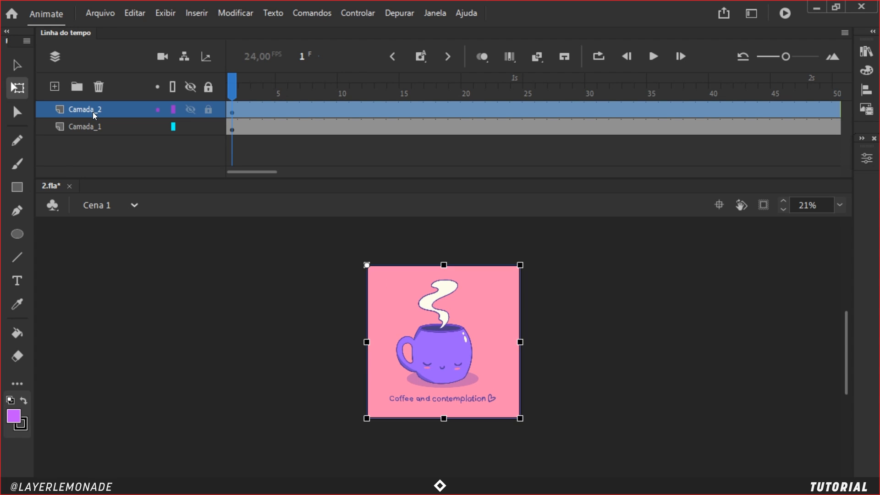
- Rename the image layer StyleFrame and the video layer Rough, and place Rough above StyleFrame
{"action": "double_click", "coordinate": [93, 111]}
{"action": "type", "text": "S"}
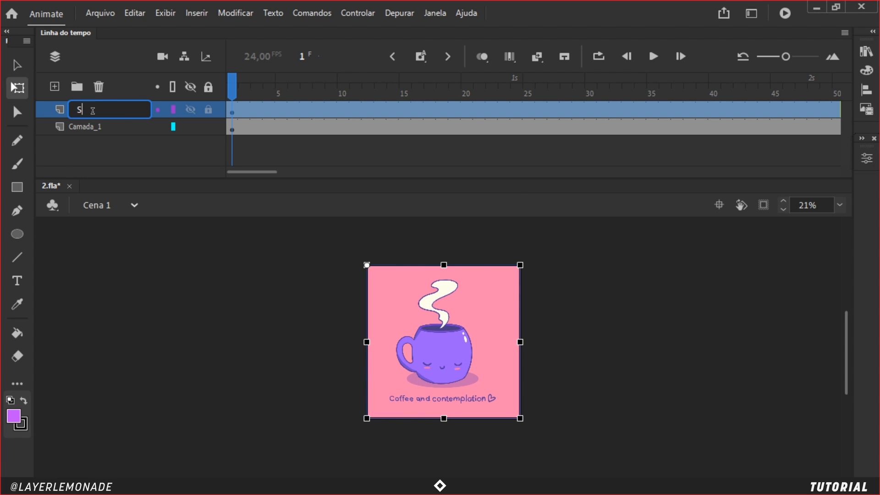
{"action": "type", "text": "tyleFrame"}
{"action": "left_click", "coordinate": [111, 134]}
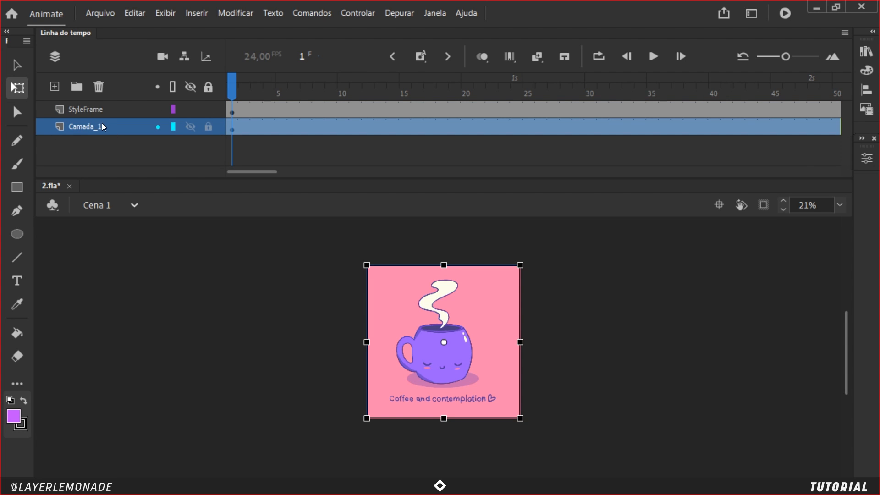
{"action": "double_click", "coordinate": [103, 127]}
{"action": "type", "text": "Roug"}
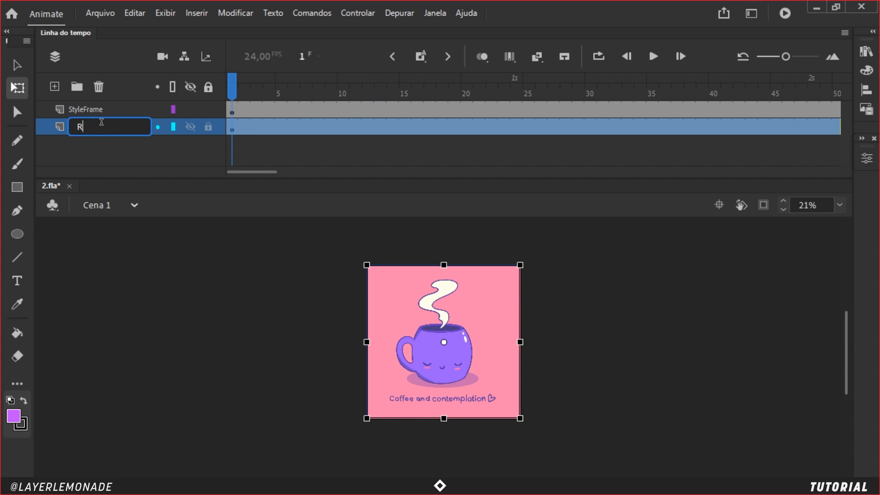
{"action": "type", "text": "h"}
{"action": "left_click", "coordinate": [548, 284]}
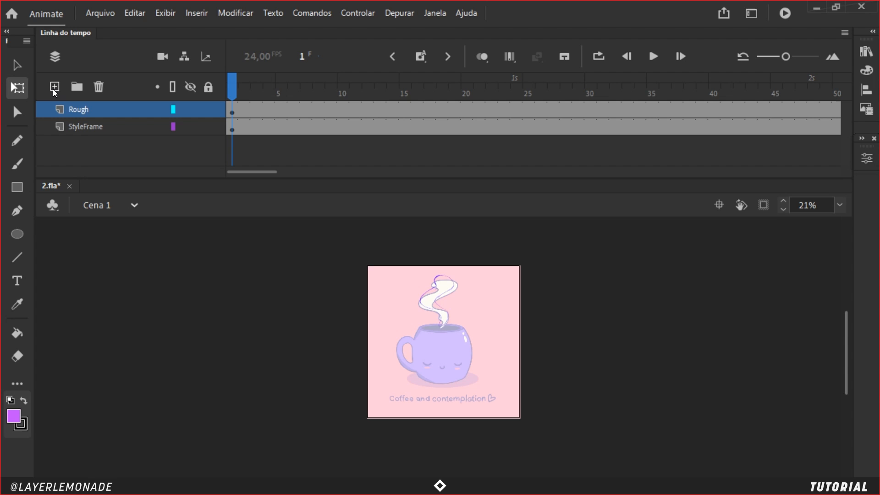
- Add a new layer above Rough and insert blank keyframes on it every three frames up to frame 25
{"action": "left_click", "coordinate": [53, 90]}
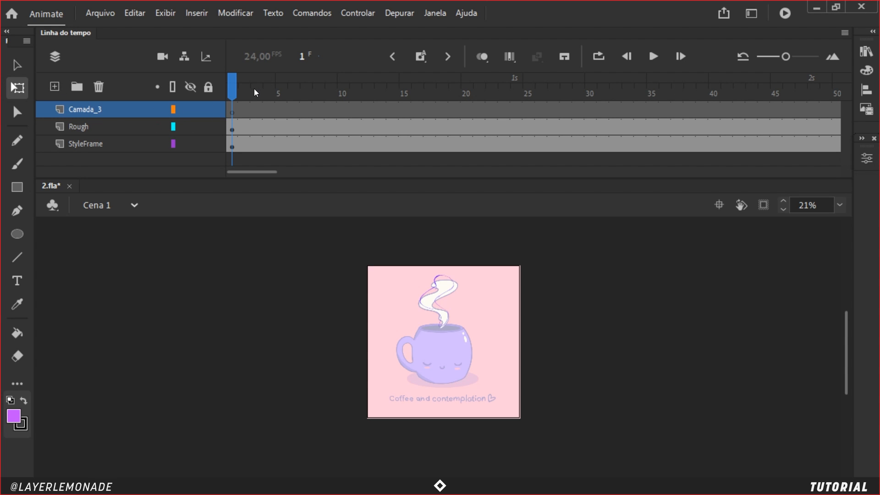
{"action": "left_click_drag", "start_coordinate": [238, 89], "coordinate": [380, 97]}
{"action": "key", "text": "F7"}
{"action": "key", "text": "F7"}
{"action": "key", "text": "F7"}
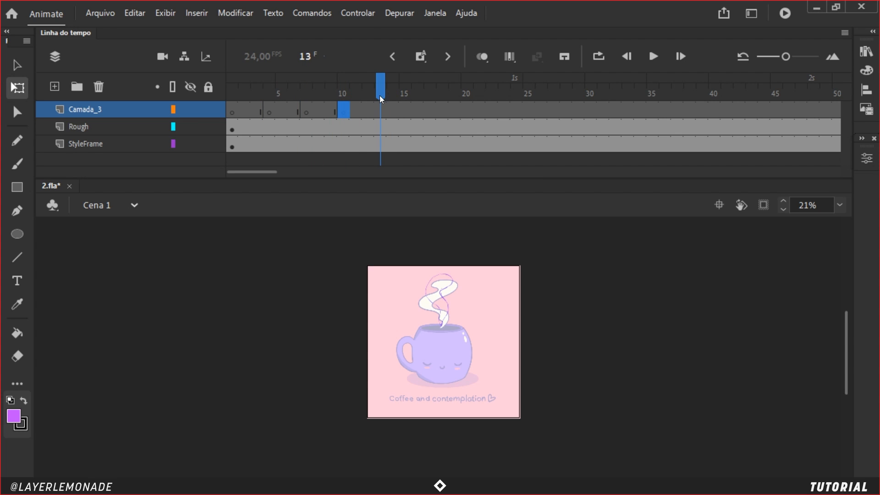
{"action": "key", "text": "F7"}
{"action": "left_click_drag", "start_coordinate": [380, 97], "coordinate": [418, 96]}
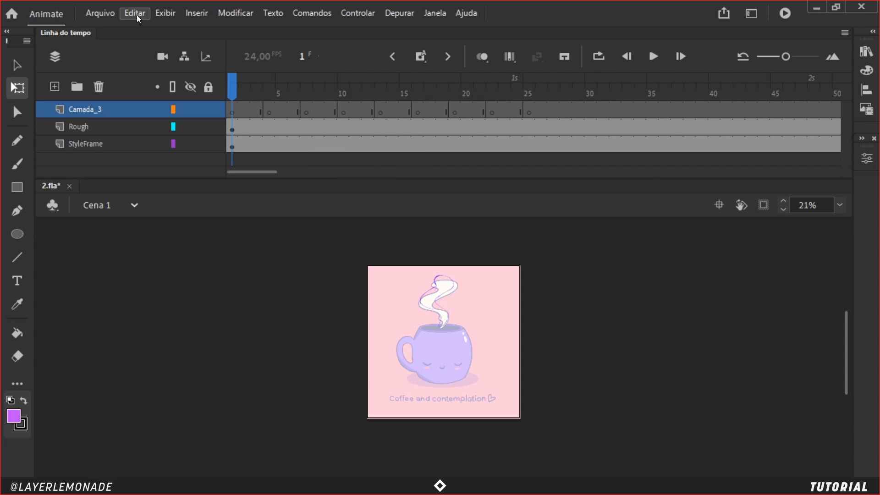
- Find the Suavizar command in the keyboard shortcut settings and assign S as its shortcut
{"action": "left_click", "coordinate": [137, 16]}
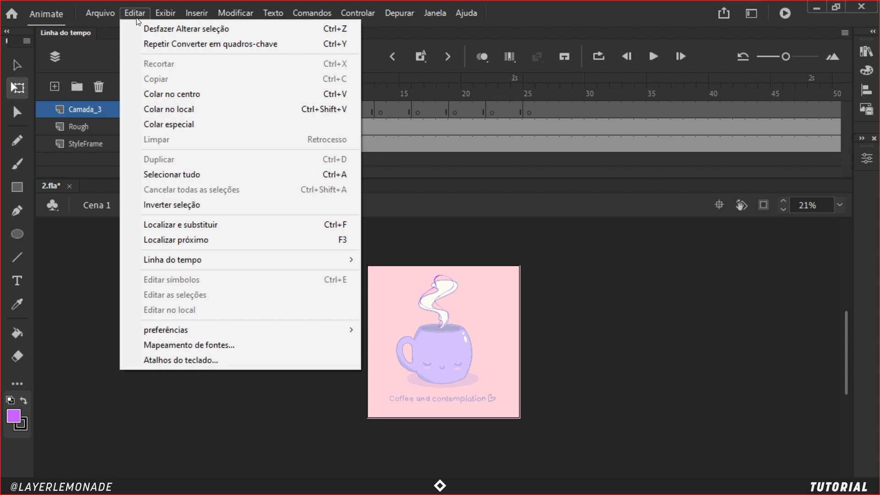
{"action": "left_click", "coordinate": [216, 360]}
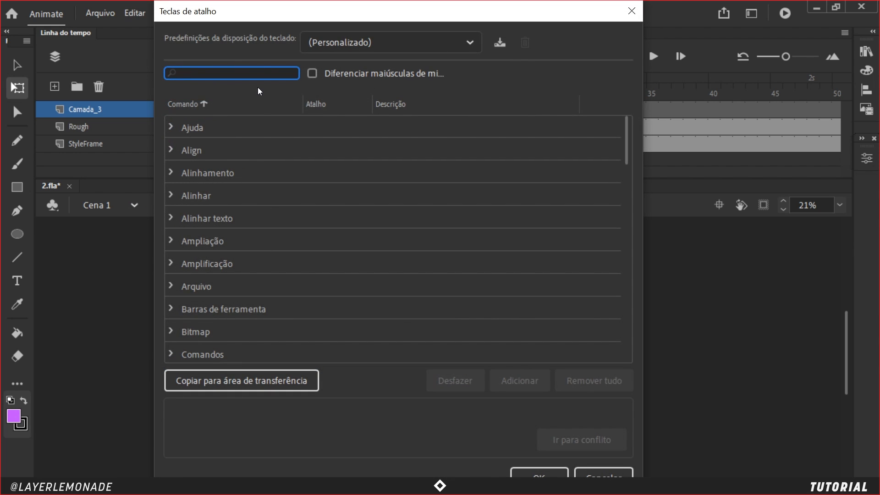
{"action": "type", "text": "suavi"}
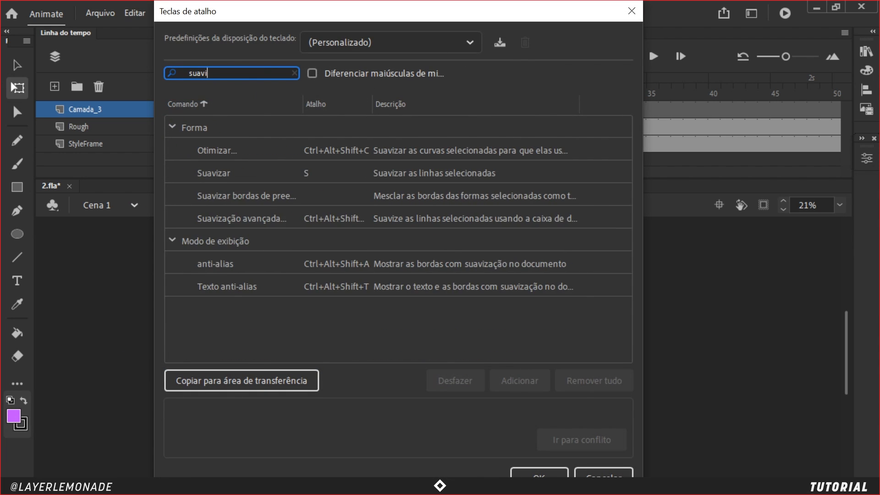
{"action": "type", "text": "z"}
{"action": "left_click", "coordinate": [307, 178]}
{"action": "left_click", "coordinate": [325, 173]}
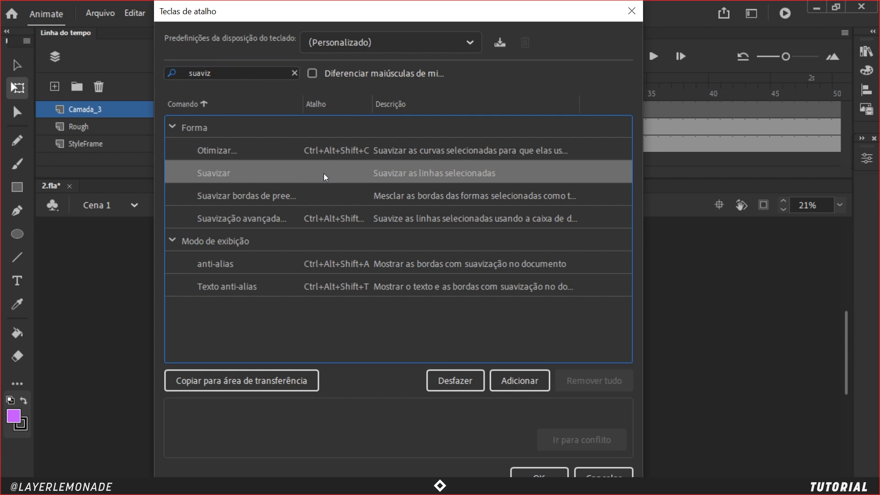
{"action": "left_click", "coordinate": [325, 174]}
{"action": "key", "text": "s"}
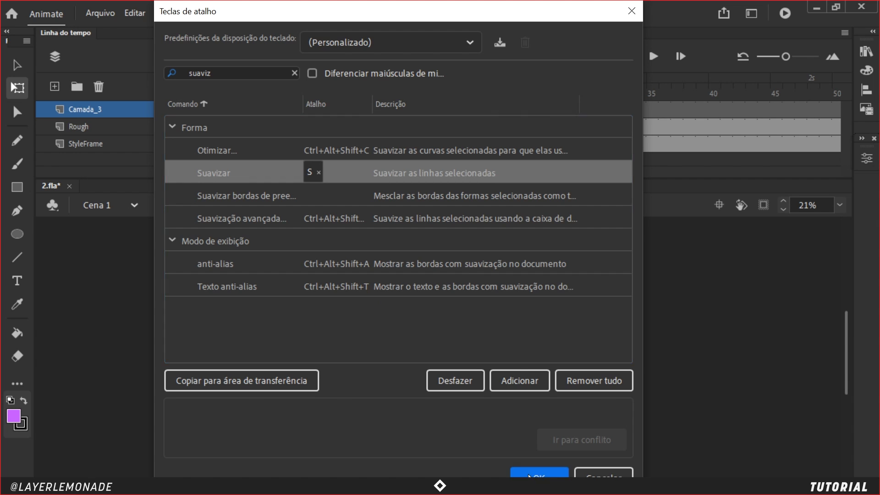
{"action": "left_click", "coordinate": [540, 473]}
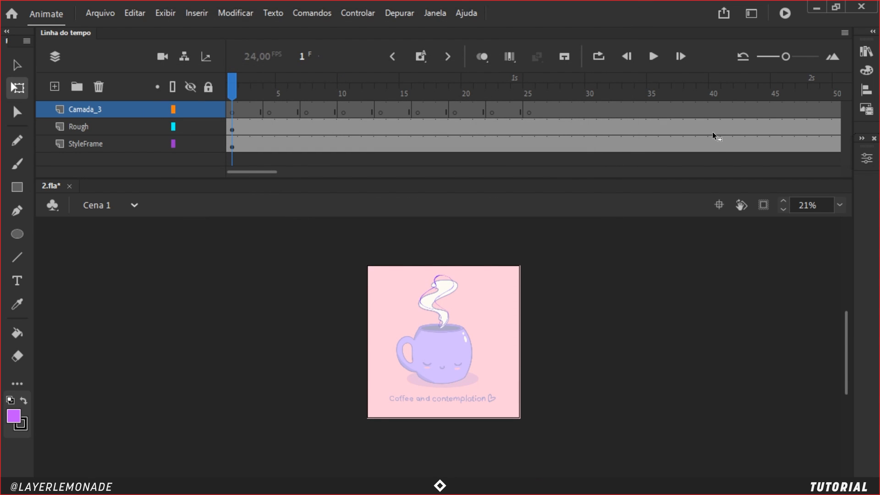
- Try a freehand Pencil curve beside the steam on frame 25 of the new layer and select it
{"action": "scroll", "coordinate": [464, 319], "scroll_direction": "up", "scroll_amount": 2}
{"action": "scroll", "coordinate": [458, 316], "scroll_direction": "up", "scroll_amount": 2}
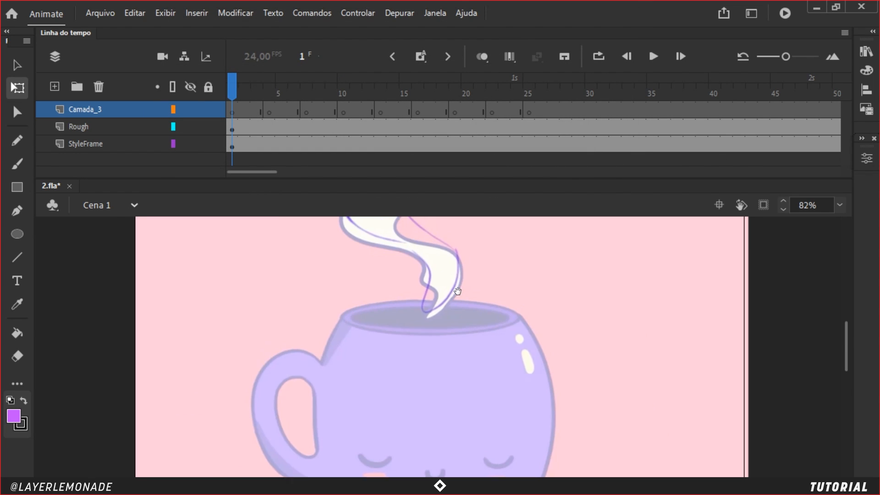
{"action": "key", "text": "y"}
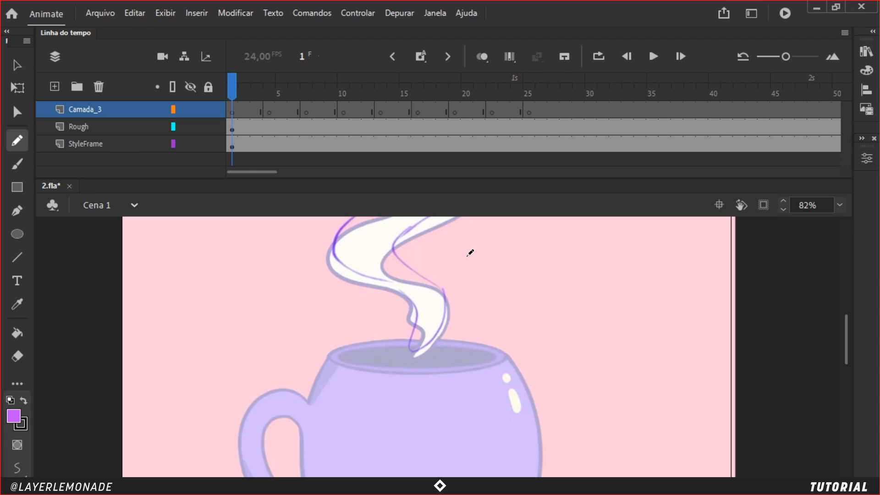
{"action": "left_click_drag", "start_coordinate": [475, 251], "coordinate": [549, 330]}
{"action": "key", "text": "shift+period"}
{"action": "mouse_move", "coordinate": [489, 250]}
{"action": "left_mouse_down"}
{"action": "mouse_move", "coordinate": [517, 270]}
{"action": "mouse_move", "coordinate": [549, 319]}
{"action": "left_mouse_up"}
{"action": "key", "text": "v"}
{"action": "left_click", "coordinate": [528, 282]}
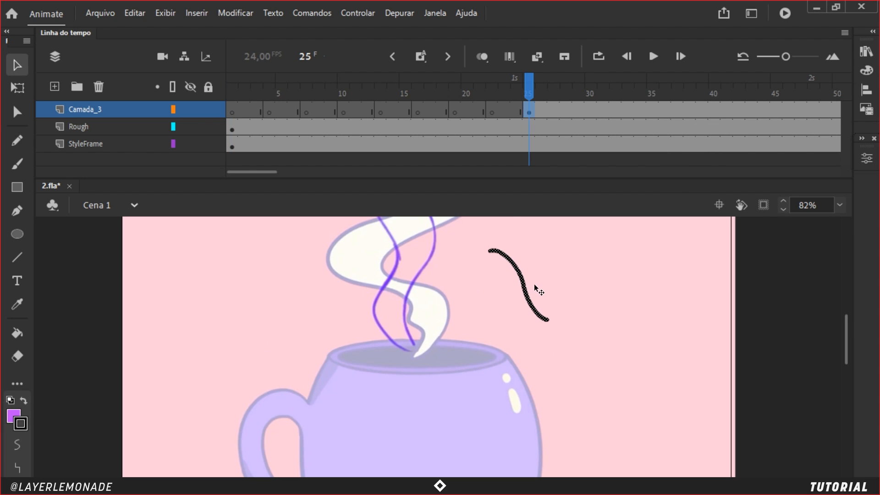
{"action": "left_click", "coordinate": [560, 293]}
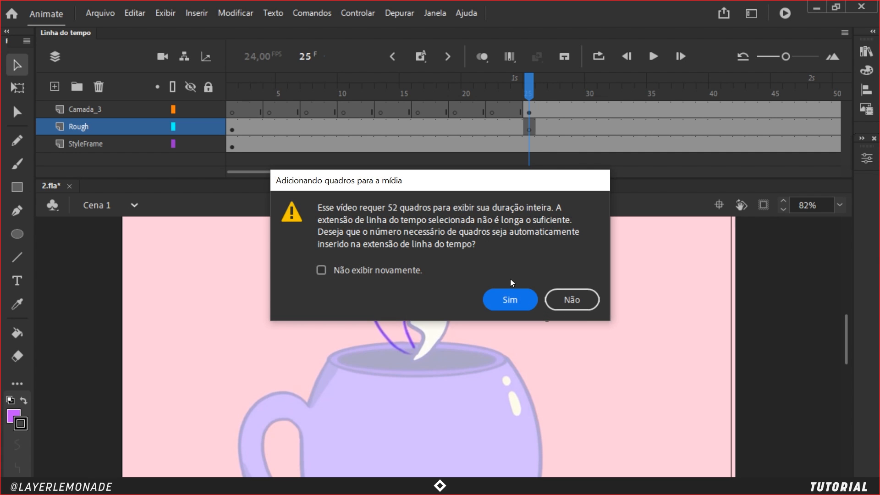
{"action": "left_click", "coordinate": [523, 300]}
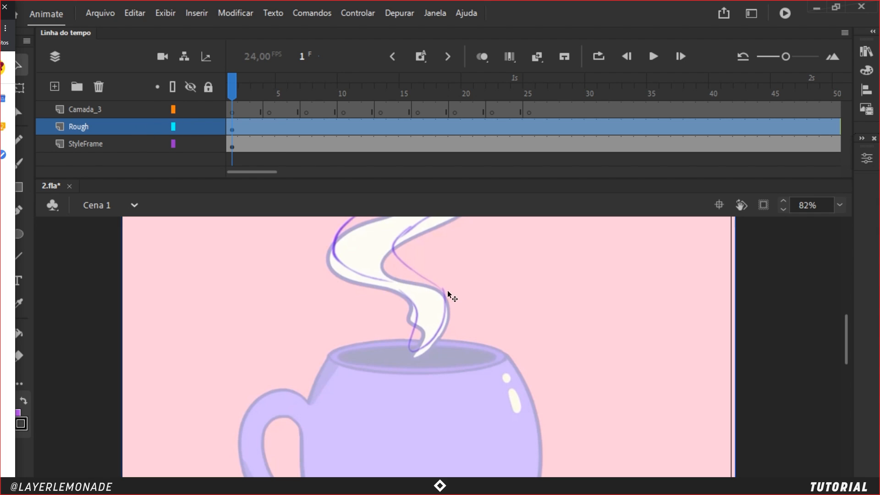
- Lock the Rough layer and move the StyleFrame image off the stage, placing it beside the rough video
{"action": "key", "text": "ctrl+minus"}
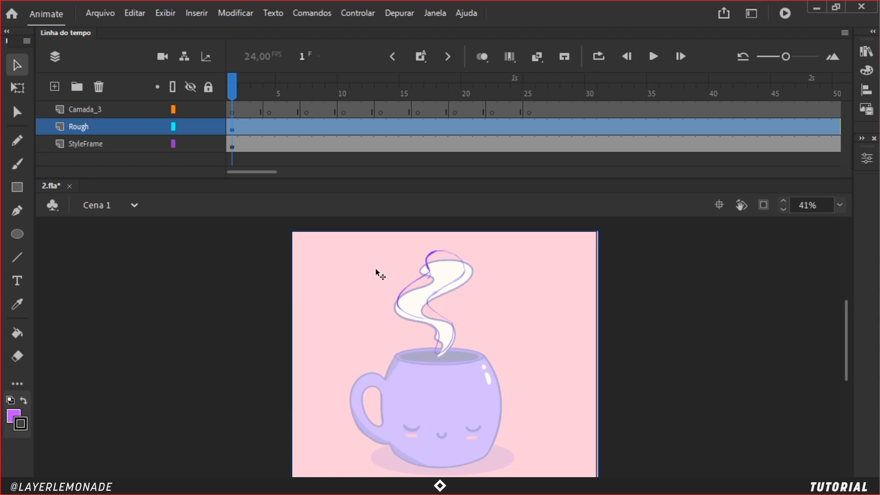
{"action": "left_click_drag", "start_coordinate": [424, 335], "coordinate": [450, 336]}
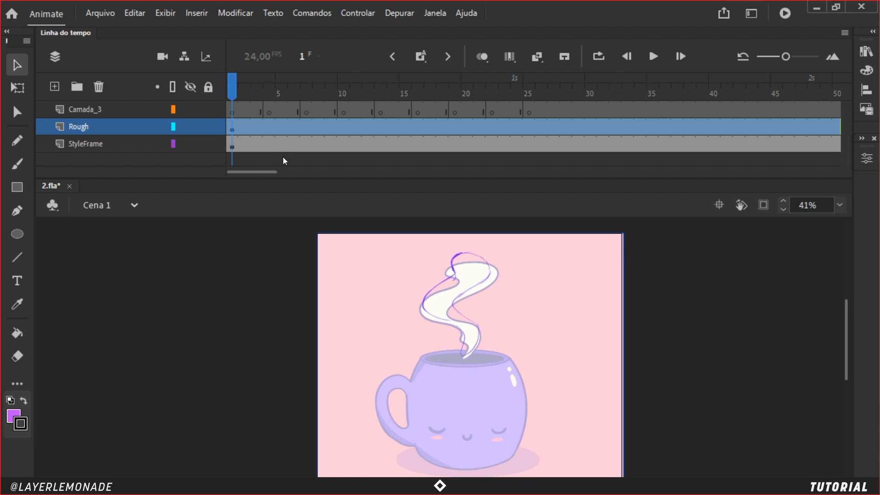
{"action": "left_click", "coordinate": [114, 143]}
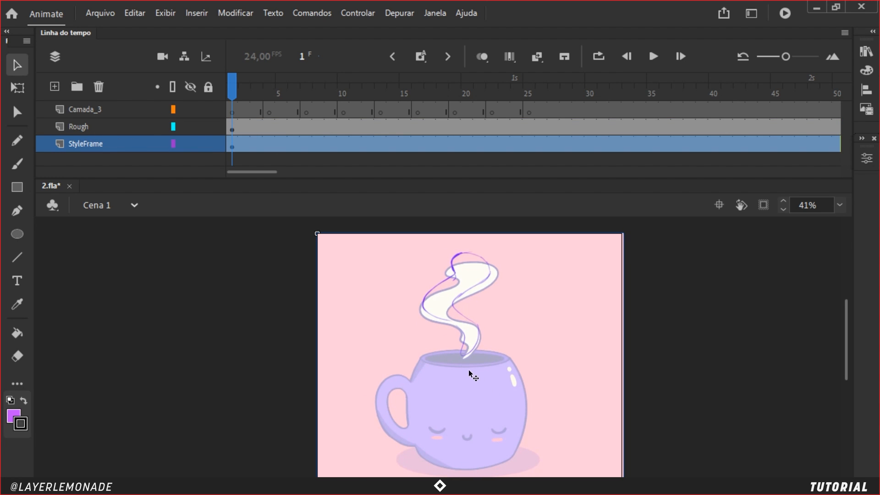
{"action": "mouse_move", "coordinate": [477, 379]}
{"action": "left_mouse_down"}
{"action": "mouse_move", "coordinate": [353, 367]}
{"action": "mouse_move", "coordinate": [166, 372]}
{"action": "left_mouse_up"}
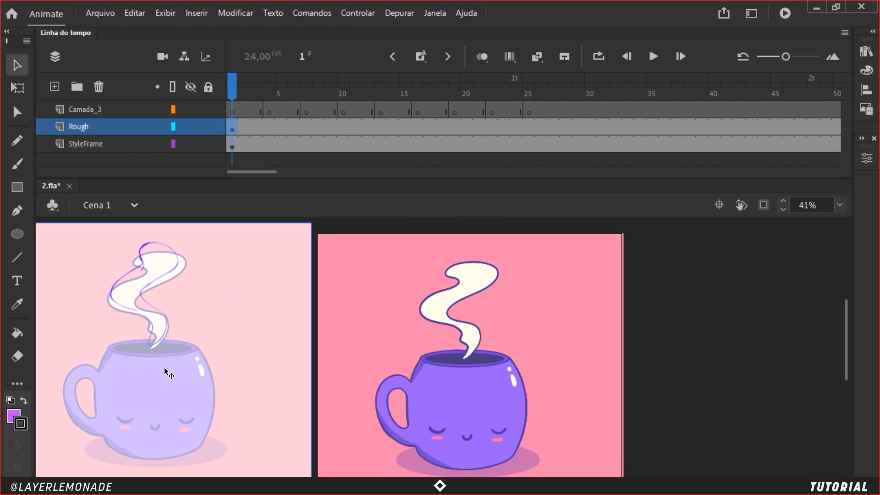
{"action": "key", "text": "ctrl+z"}
{"action": "left_click", "coordinate": [208, 128]}
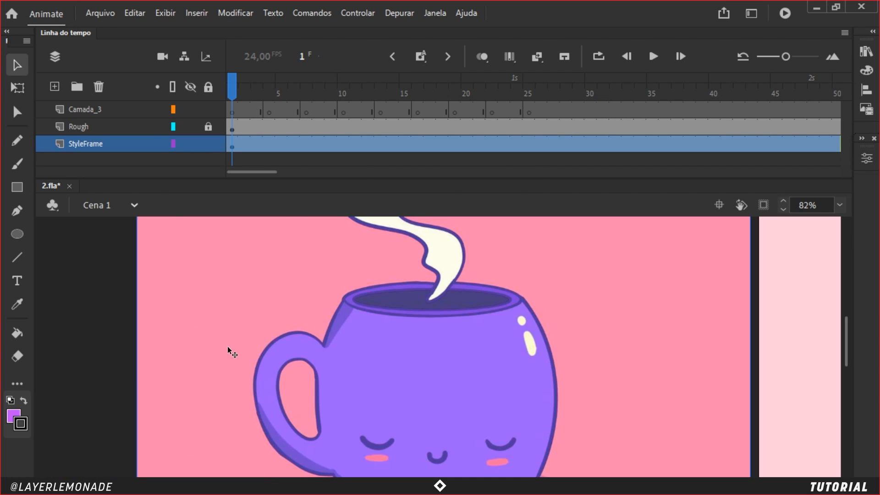
- Sample the cup's dark purple outline colour from the style frame and make it the stroke colour
{"action": "key", "text": "ctrl+="}
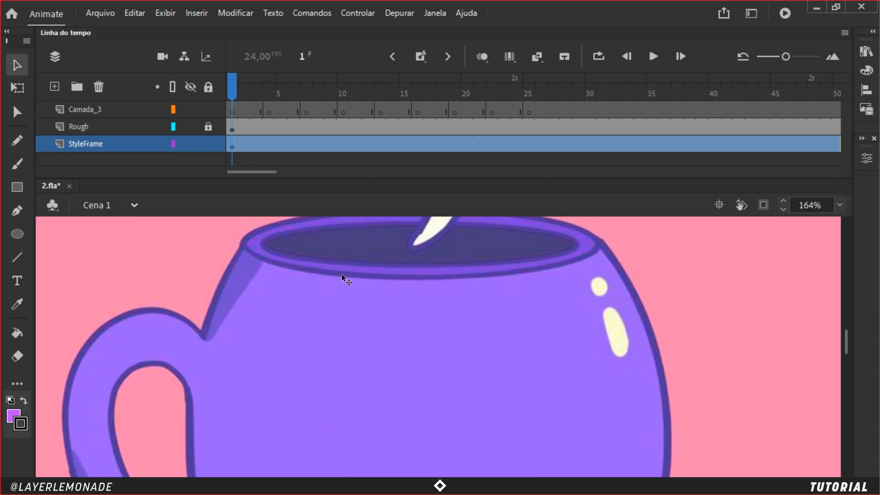
{"action": "key", "text": "ctrl+="}
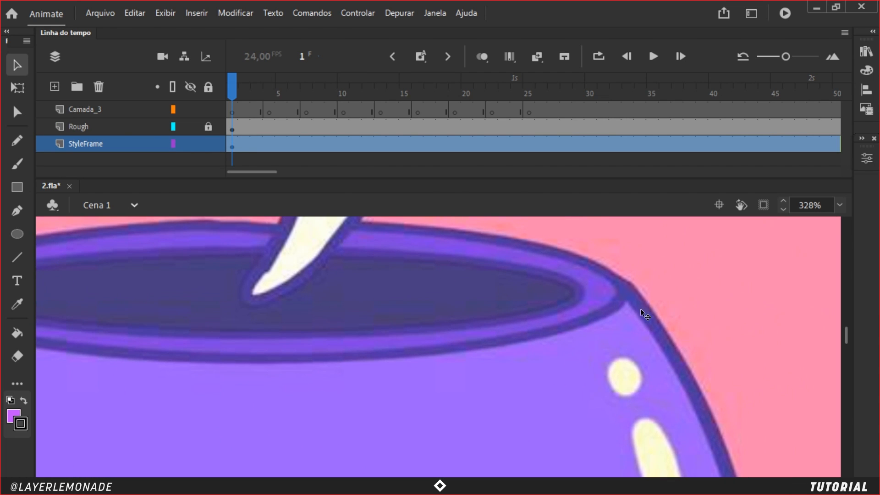
{"action": "key", "text": "i"}
{"action": "left_click", "coordinate": [647, 323]}
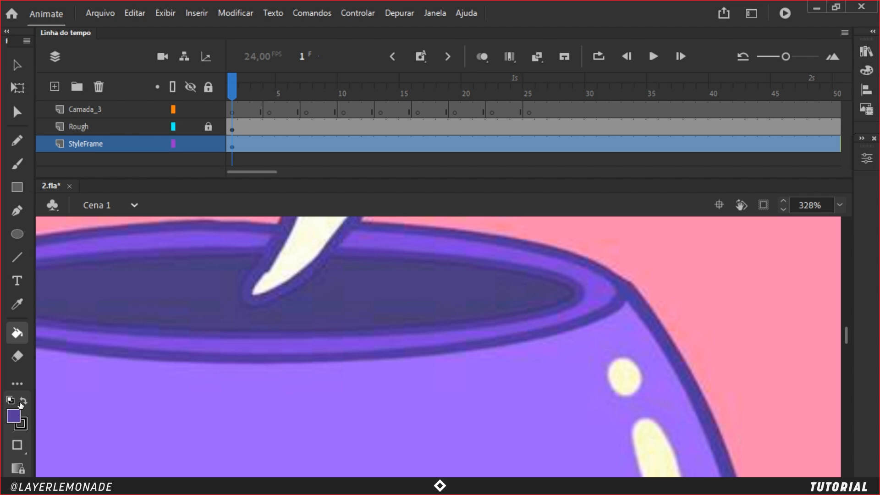
{"action": "key", "text": "ctrl+minus"}
{"action": "key", "text": "ctrl+minus"}
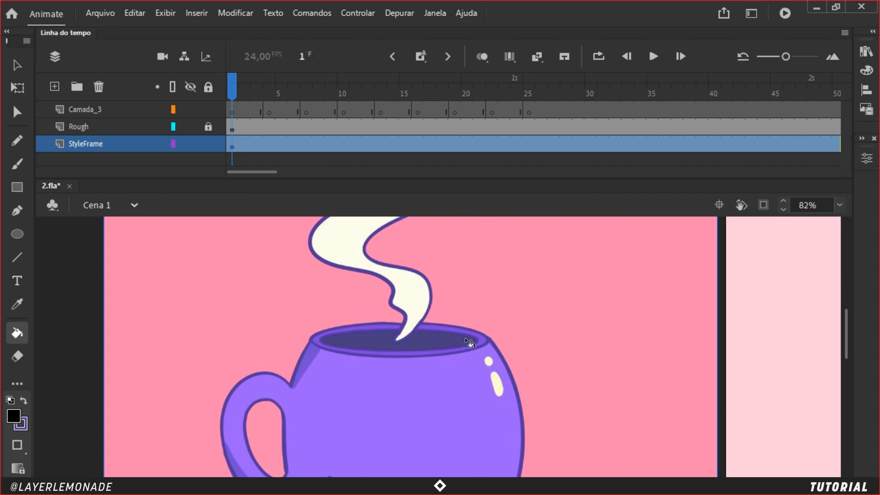
- Try a Pencil stroke in the sampled colour beside the steam, and undo it
{"action": "key", "text": "shift+y"}
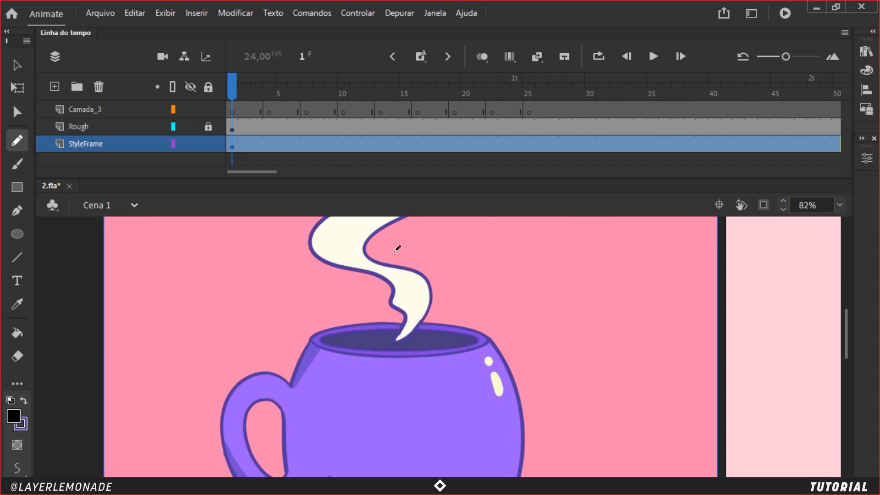
{"action": "left_click_drag", "start_coordinate": [468, 296], "coordinate": [504, 311]}
{"action": "key", "text": "ctrl+z"}
{"action": "key", "text": "ctrl+minus"}
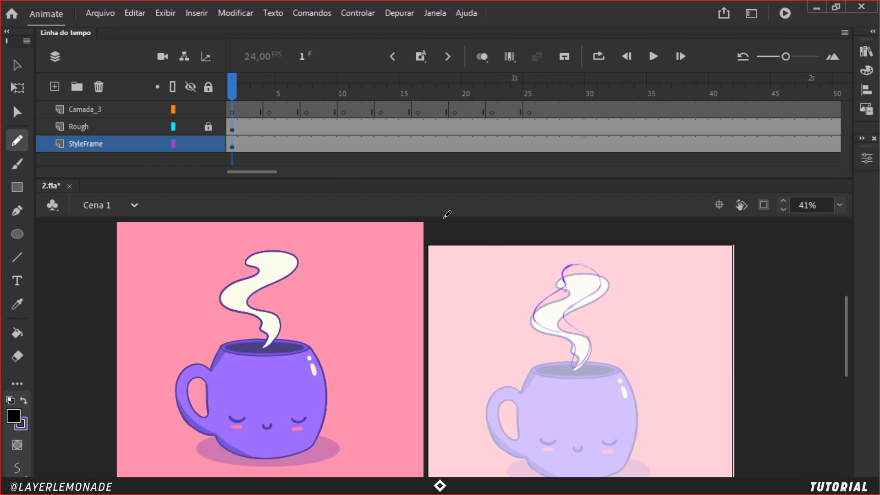
- Rename the Camada_3 layer clean and lock the StyleFrame layer
{"action": "left_click", "coordinate": [102, 108]}
{"action": "double_click", "coordinate": [96, 110]}
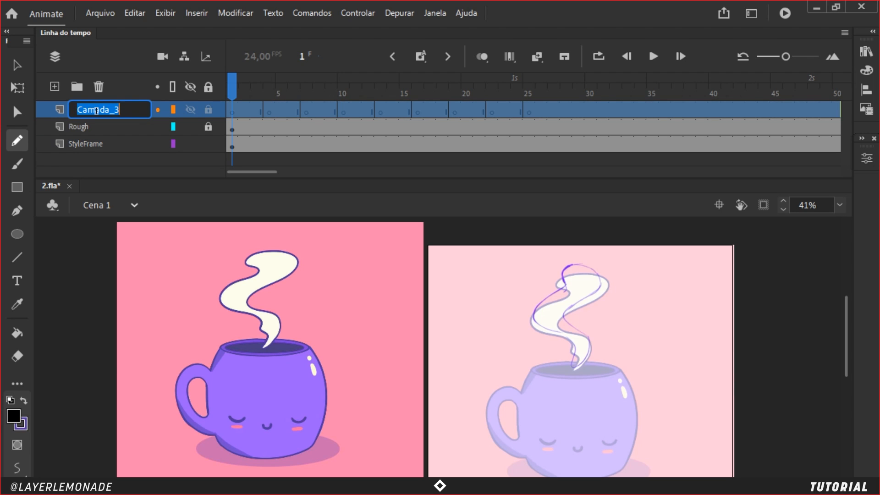
{"action": "type", "text": "clean"}
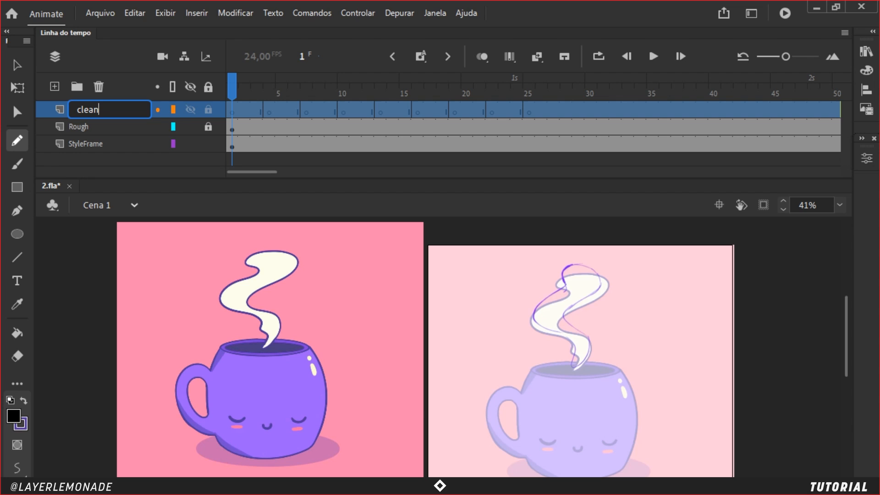
{"action": "key", "text": "Return"}
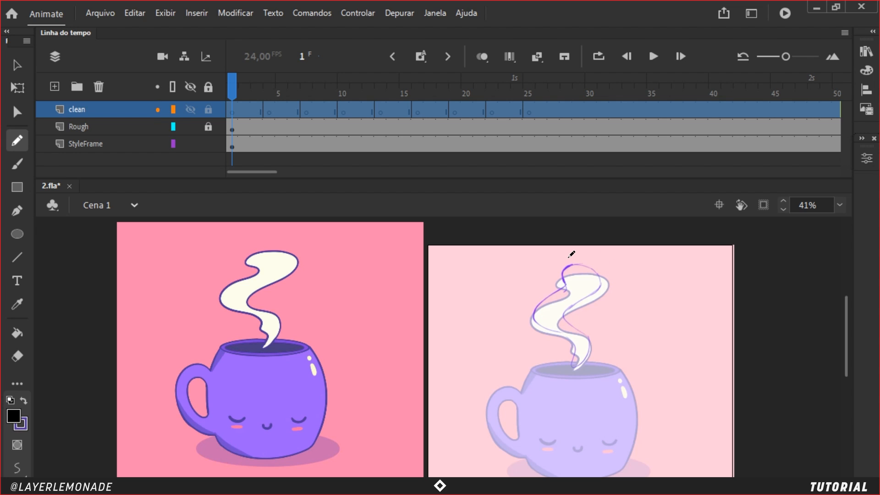
{"action": "left_click", "coordinate": [535, 59]}
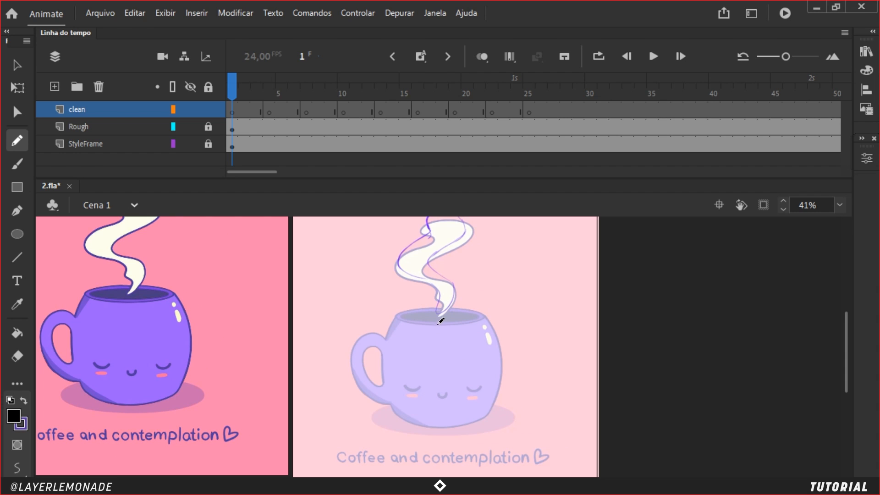
- Try short Pencil strokes against the steam's outline on the clean layer to compare line thickness, undoing each one
{"action": "key", "text": "ctrl+equal"}
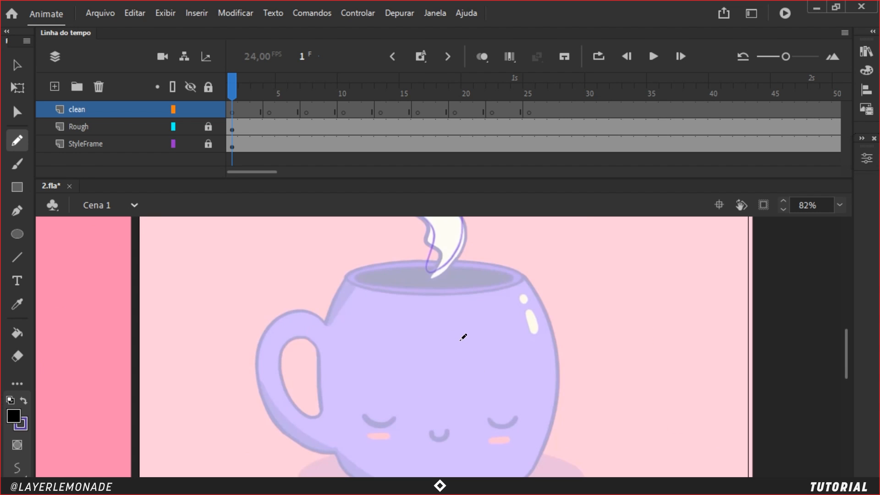
{"action": "left_click_drag", "start_coordinate": [444, 290], "coordinate": [442, 322]}
{"action": "mouse_move", "coordinate": [445, 257]}
{"action": "left_mouse_down"}
{"action": "mouse_move", "coordinate": [456, 310]}
{"action": "mouse_move", "coordinate": [430, 357]}
{"action": "left_mouse_up"}
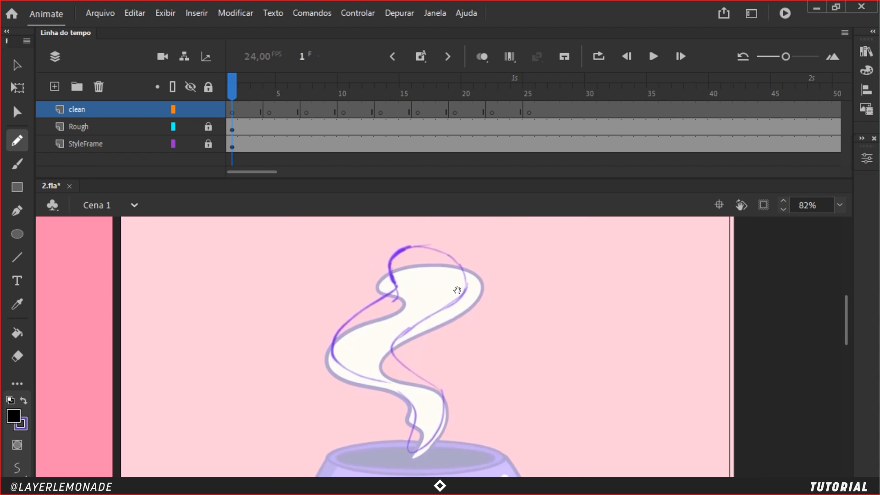
{"action": "left_click_drag", "start_coordinate": [480, 270], "coordinate": [484, 310]}
{"action": "key", "text": "ctrl+z"}
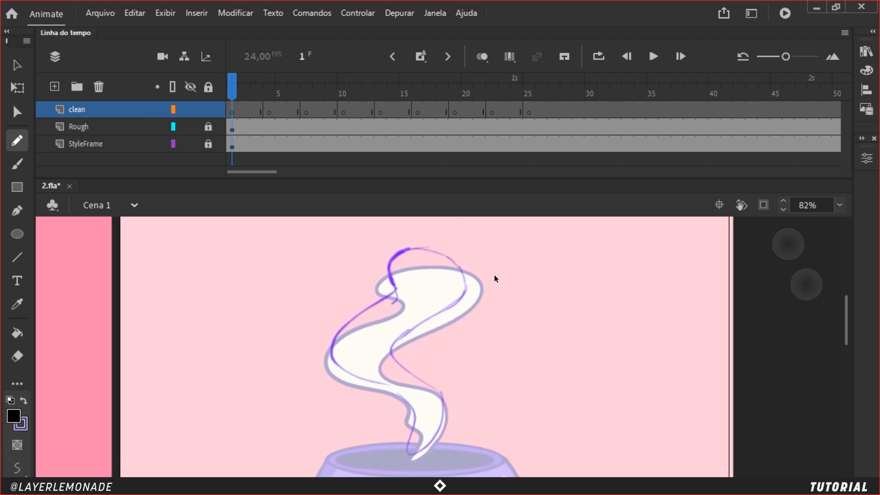
{"action": "left_click_drag", "start_coordinate": [480, 269], "coordinate": [483, 310]}
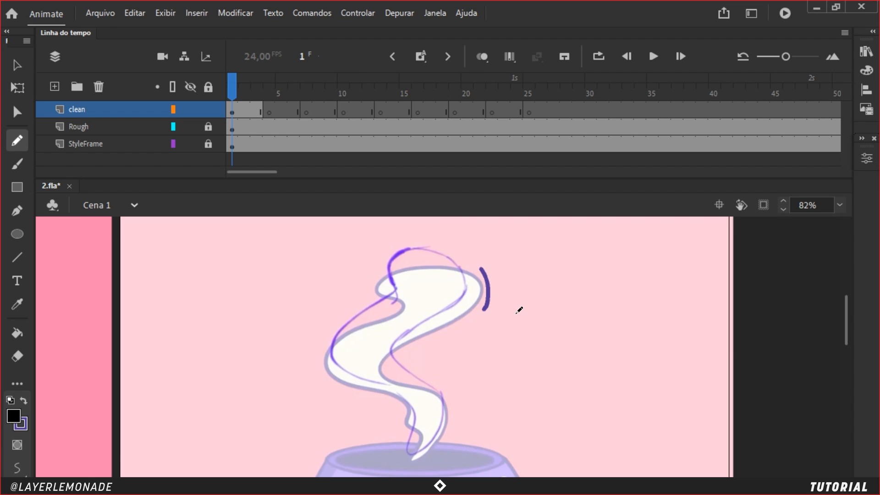
{"action": "key", "text": "ctrl+z"}
- Reduce the Pencil's stroke size below 8 and check it with short strokes beside the steam, undoing each one
{"action": "left_click", "coordinate": [867, 159]}
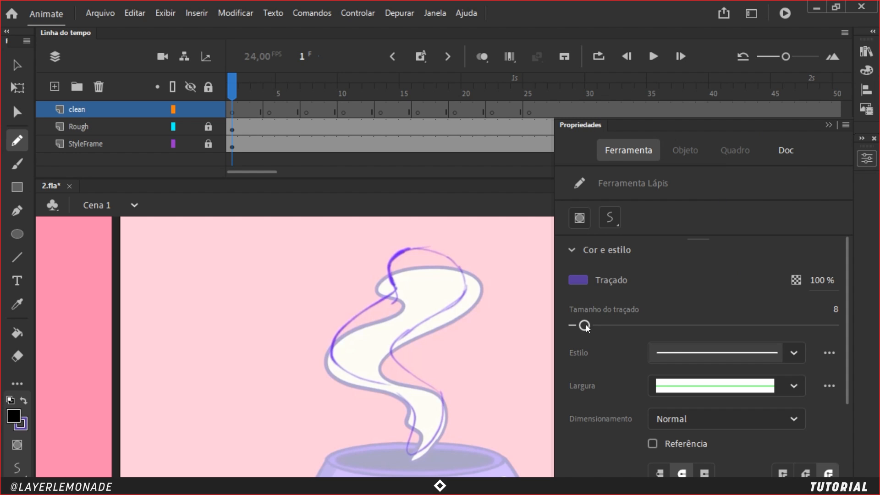
{"action": "left_click_drag", "start_coordinate": [585, 325], "coordinate": [580, 326]}
{"action": "left_click_drag", "start_coordinate": [481, 270], "coordinate": [485, 311]}
{"action": "key", "text": "ctrl+z"}
{"action": "left_click", "coordinate": [866, 159]}
{"action": "left_click", "coordinate": [836, 309]}
{"action": "left_click", "coordinate": [514, 341]}
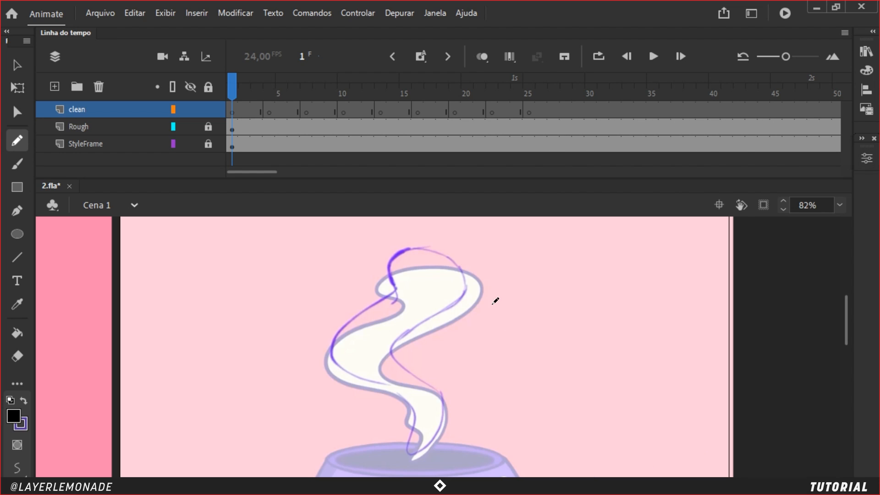
{"action": "left_click_drag", "start_coordinate": [486, 278], "coordinate": [488, 299]}
{"action": "key", "text": "ctrl+z"}
- Trace the steam's top curve and right side over the rough on frame 1 of the clean layer
{"action": "mouse_move", "coordinate": [397, 288]}
{"action": "left_mouse_down"}
{"action": "mouse_move", "coordinate": [390, 256]}
{"action": "mouse_move", "coordinate": [408, 242]}
{"action": "mouse_move", "coordinate": [442, 252]}
{"action": "mouse_move", "coordinate": [459, 261]}
{"action": "left_mouse_up"}
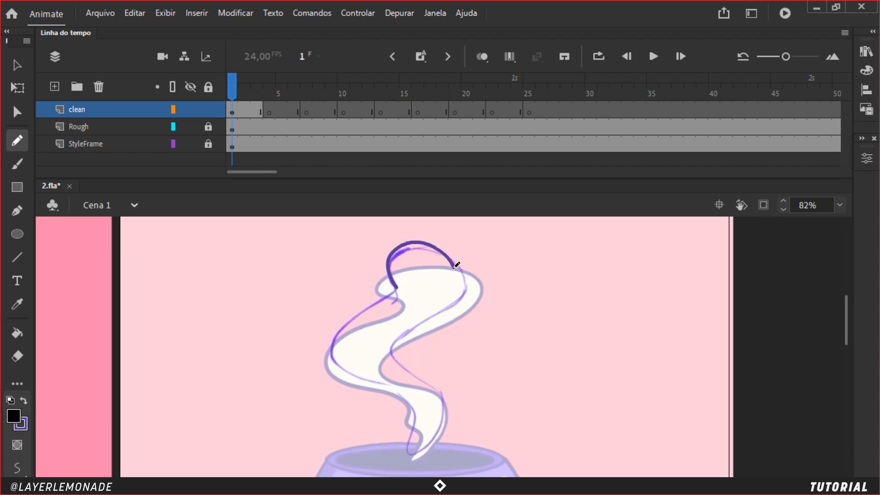
{"action": "key", "text": "ctrl+z"}
{"action": "left_click_drag", "start_coordinate": [396, 255], "coordinate": [392, 288]}
{"action": "left_click_drag", "start_coordinate": [475, 305], "coordinate": [539, 272]}
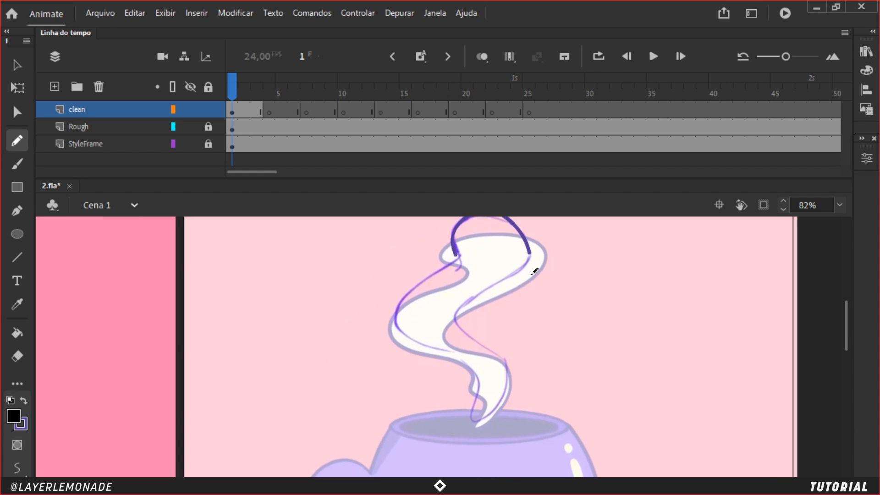
{"action": "mouse_move", "coordinate": [529, 252]}
{"action": "left_mouse_down"}
{"action": "mouse_move", "coordinate": [461, 310]}
{"action": "mouse_move", "coordinate": [462, 324]}
{"action": "mouse_move", "coordinate": [522, 264]}
{"action": "mouse_move", "coordinate": [462, 306]}
{"action": "mouse_move", "coordinate": [461, 321]}
{"action": "mouse_move", "coordinate": [511, 367]}
{"action": "mouse_move", "coordinate": [490, 413]}
{"action": "left_mouse_up"}
{"action": "key", "text": "ctrl+z"}
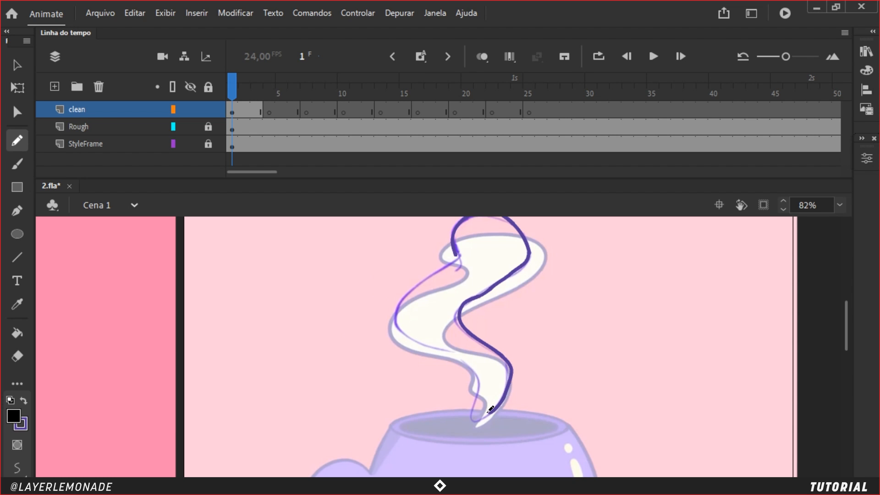
- Trace the steam's left side and pointed base on frame 1, and draw two short parallel strokes beside the steam
{"action": "mouse_move", "coordinate": [455, 257]}
{"action": "left_mouse_down"}
{"action": "mouse_move", "coordinate": [411, 339]}
{"action": "mouse_move", "coordinate": [475, 367]}
{"action": "mouse_move", "coordinate": [478, 407]}
{"action": "mouse_move", "coordinate": [490, 412]}
{"action": "mouse_move", "coordinate": [474, 418]}
{"action": "mouse_move", "coordinate": [492, 413]}
{"action": "left_mouse_up"}
{"action": "key", "text": "ctrl+z"}
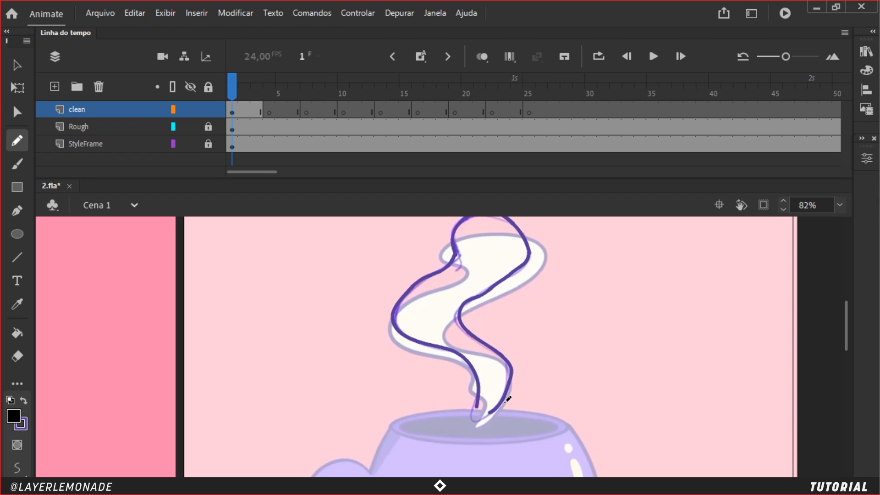
{"action": "mouse_move", "coordinate": [512, 377]}
{"action": "left_mouse_down"}
{"action": "mouse_move", "coordinate": [478, 428]}
{"action": "mouse_move", "coordinate": [480, 403]}
{"action": "mouse_move", "coordinate": [478, 412]}
{"action": "mouse_move", "coordinate": [495, 415]}
{"action": "mouse_move", "coordinate": [512, 383]}
{"action": "left_mouse_up"}
{"action": "key", "text": "v"}
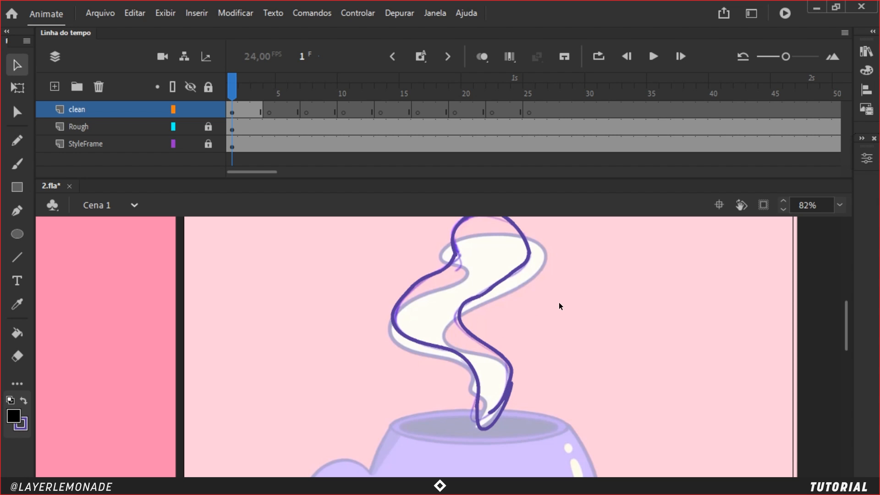
{"action": "key", "text": "y"}
{"action": "left_click_drag", "start_coordinate": [545, 274], "coordinate": [560, 316]}
- Trace the middle of the steam's right side on frame 4 of the clean layer, and return to frame 1
{"action": "left_click", "coordinate": [265, 89]}
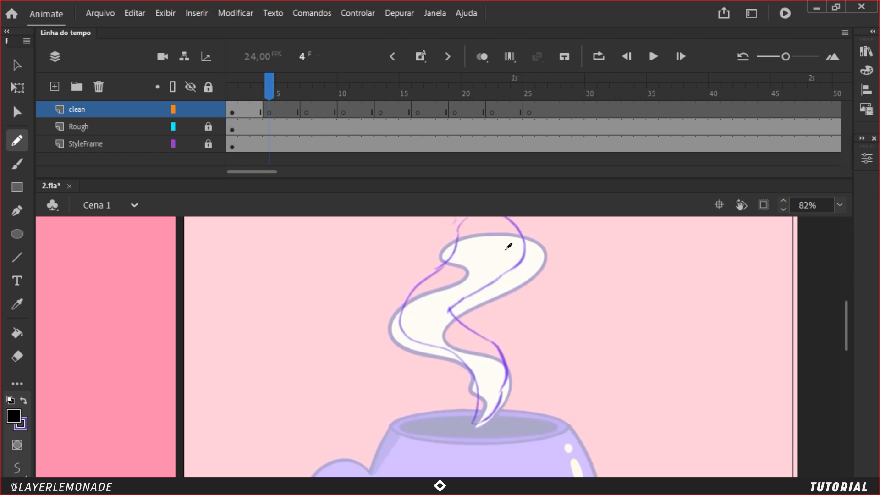
{"action": "mouse_move", "coordinate": [522, 234]}
{"action": "left_mouse_down"}
{"action": "mouse_move", "coordinate": [505, 276]}
{"action": "mouse_move", "coordinate": [454, 314]}
{"action": "left_mouse_up"}
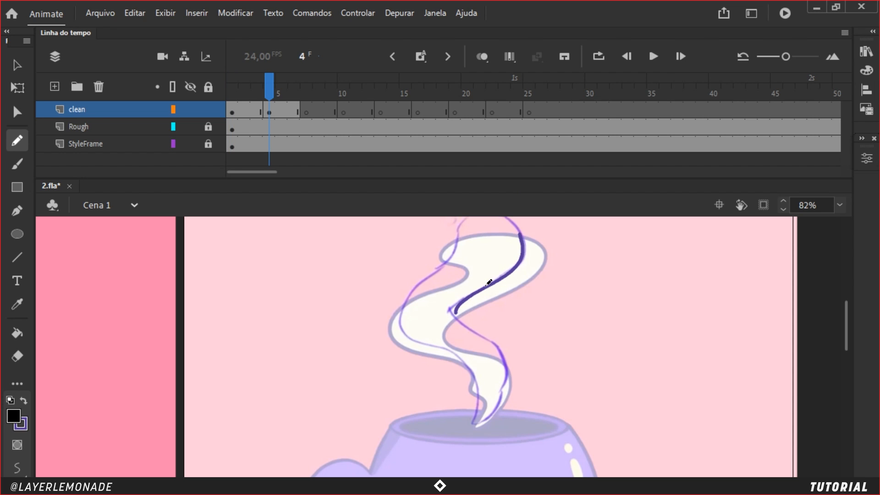
{"action": "left_click_drag", "start_coordinate": [453, 304], "coordinate": [466, 327]}
{"action": "mouse_move", "coordinate": [500, 279]}
{"action": "left_mouse_down"}
{"action": "mouse_move", "coordinate": [458, 315]}
{"action": "mouse_move", "coordinate": [504, 354]}
{"action": "left_mouse_up"}
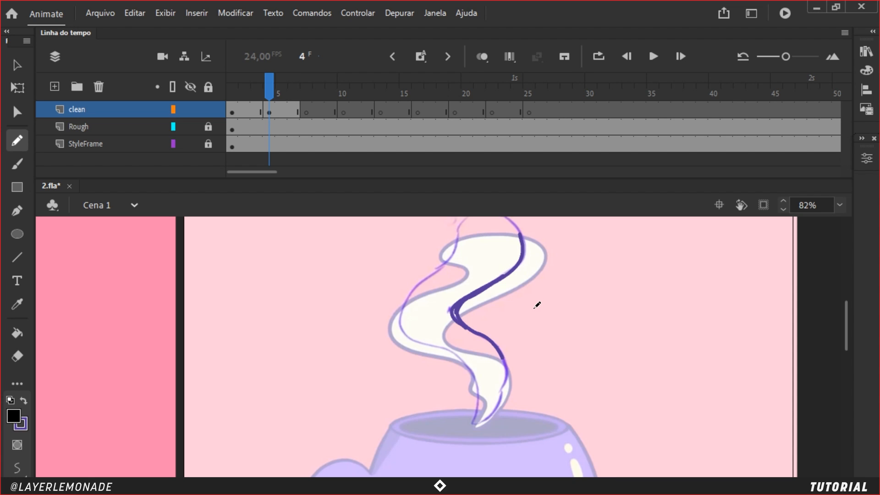
{"action": "left_click_drag", "start_coordinate": [271, 88], "coordinate": [231, 90]}
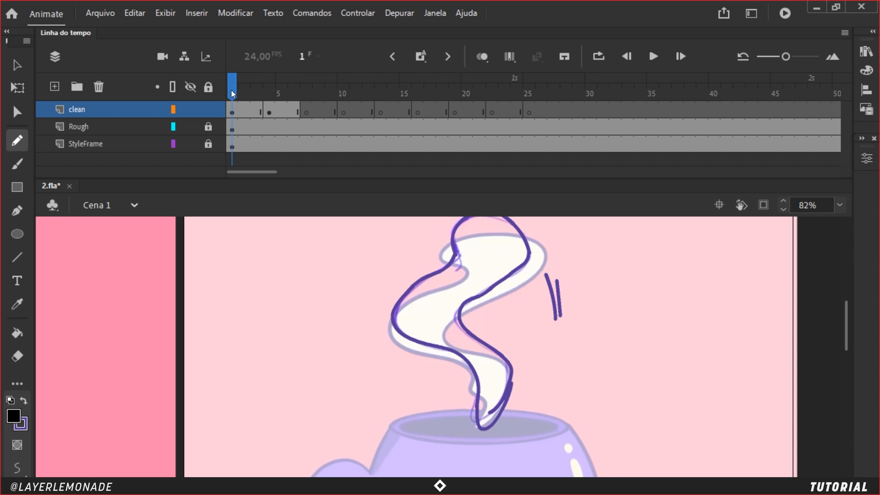
- Delete the two short parallel strokes beside the steam on frame 1 of the clean layer
{"action": "key", "text": "v"}
{"action": "left_click_drag", "start_coordinate": [580, 334], "coordinate": [553, 264]}
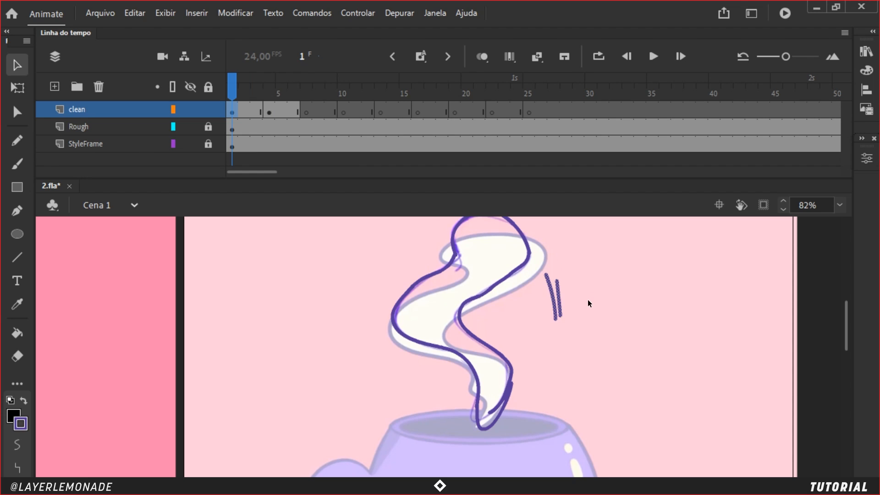
{"action": "key", "text": "Delete"}
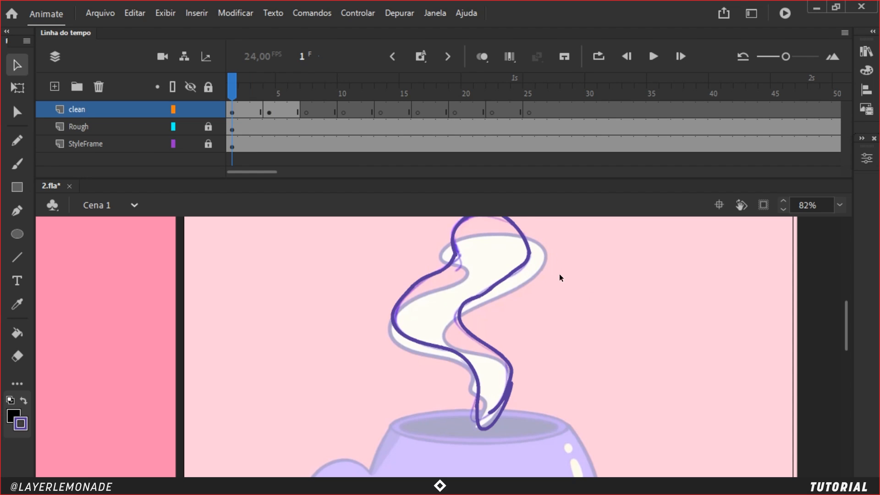
- Reshape the segments of the steam's right line on frame 1 to follow the rough more closely
{"action": "left_click", "coordinate": [493, 290]}
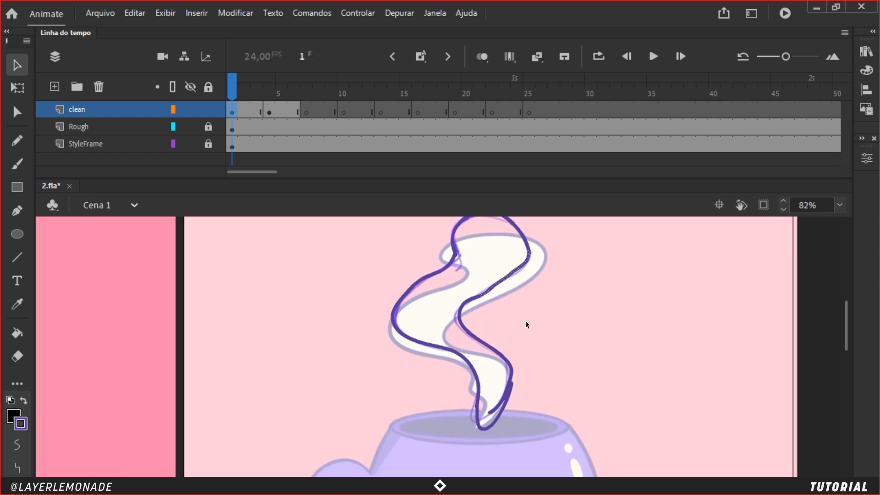
{"action": "key", "text": "ctrl+alt+shift+m"}
{"action": "left_click", "coordinate": [503, 296]}
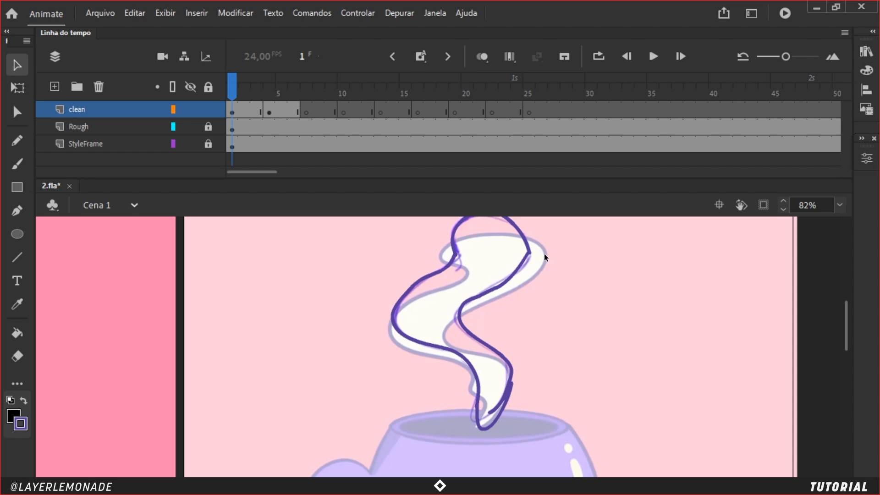
{"action": "left_click_drag", "start_coordinate": [526, 257], "coordinate": [528, 261]}
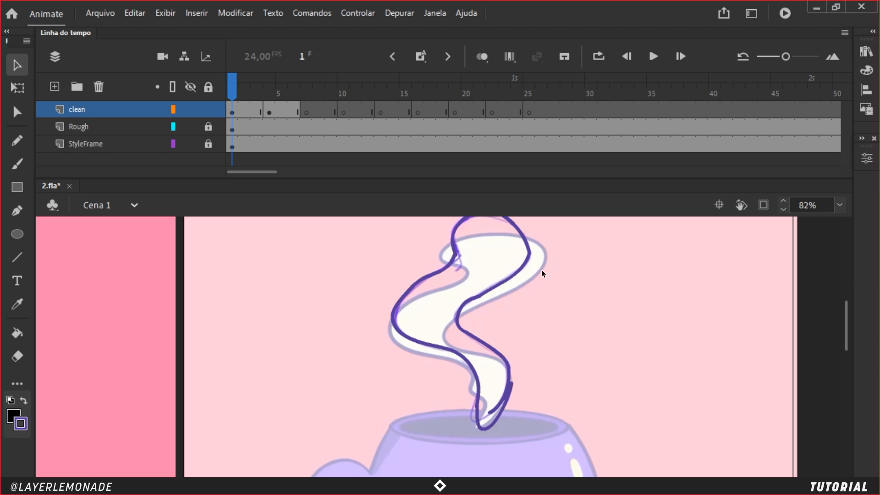
- Delete the cluster of anchor points at the inner bend of the steam's right line on frame 1
{"action": "key", "text": "a"}
{"action": "left_click", "coordinate": [530, 258]}
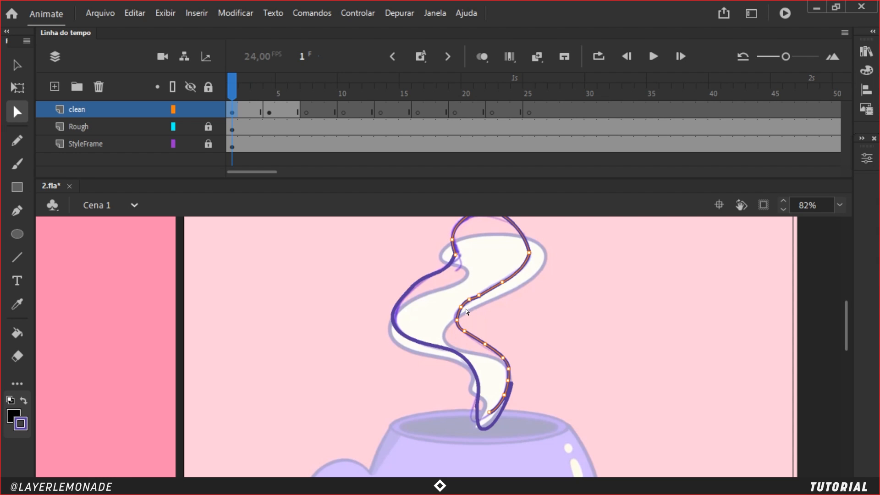
{"action": "left_click_drag", "start_coordinate": [471, 315], "coordinate": [472, 318]}
{"action": "key", "text": "Delete"}
{"action": "key", "text": "Delete"}
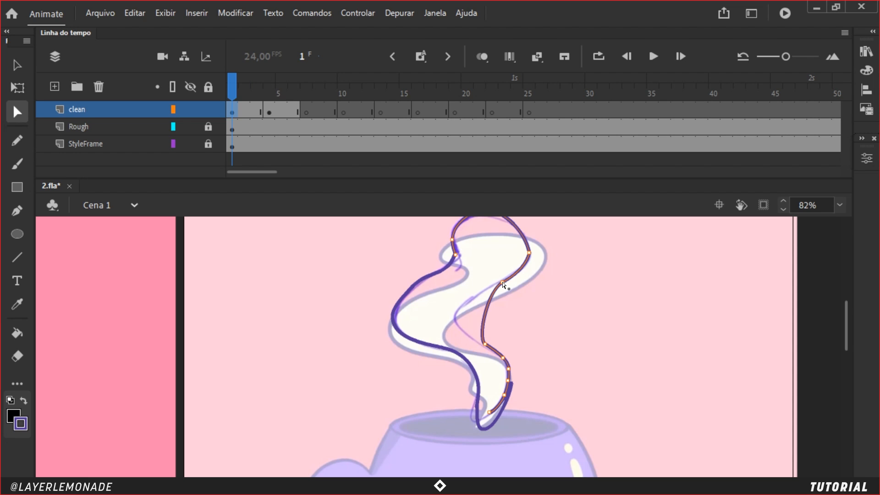
- Adjust the curve handles at the inner bend and upper right of frame 1's outline to match the rough, and go to frame 4
{"action": "left_click", "coordinate": [502, 282]}
{"action": "mouse_move", "coordinate": [488, 291]}
{"action": "left_mouse_down"}
{"action": "mouse_move", "coordinate": [436, 322]}
{"action": "mouse_move", "coordinate": [407, 314]}
{"action": "left_mouse_up"}
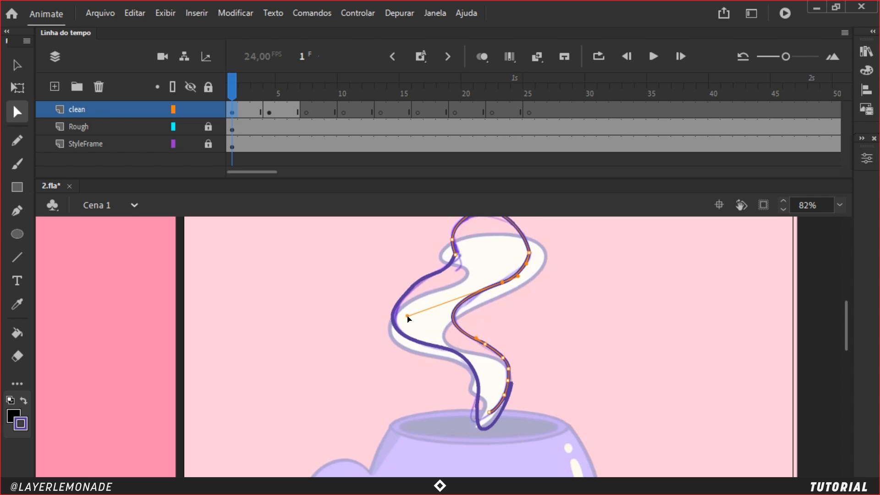
{"action": "left_click", "coordinate": [501, 336]}
{"action": "mouse_move", "coordinate": [526, 264]}
{"action": "left_mouse_down"}
{"action": "mouse_move", "coordinate": [535, 277]}
{"action": "mouse_move", "coordinate": [527, 263]}
{"action": "left_mouse_up"}
{"action": "left_click_drag", "start_coordinate": [525, 231], "coordinate": [559, 281]}
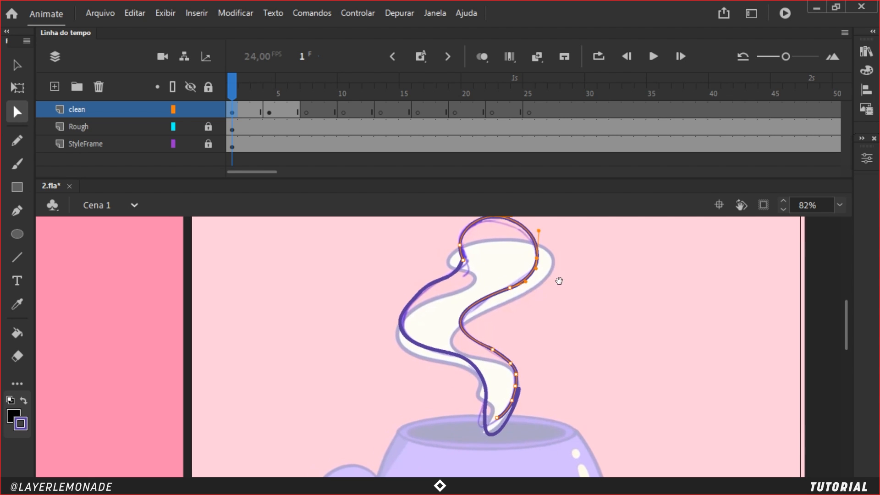
{"action": "left_click", "coordinate": [523, 417]}
{"action": "left_click", "coordinate": [535, 250]}
{"action": "left_click", "coordinate": [268, 89]}
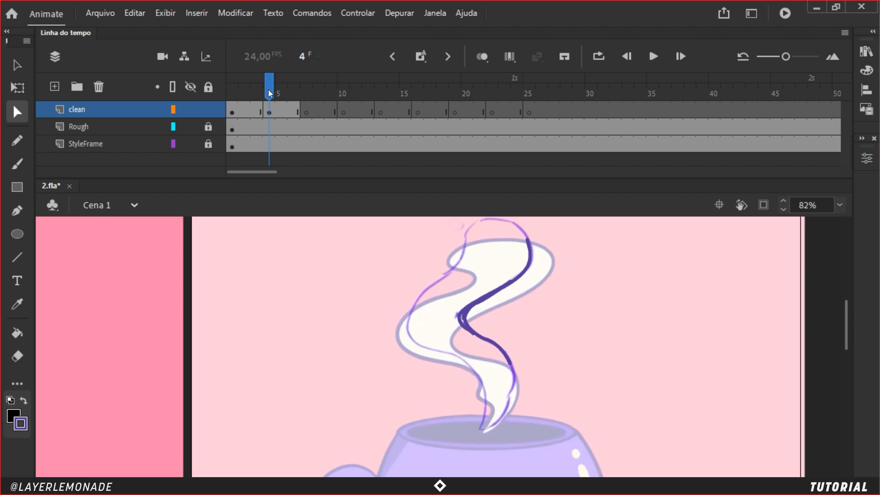
- Trace the steam's left side on frame 4 with overlapping Pencil strokes, from the outer bend down to the base
{"action": "left_click_drag", "start_coordinate": [473, 286], "coordinate": [459, 294]}
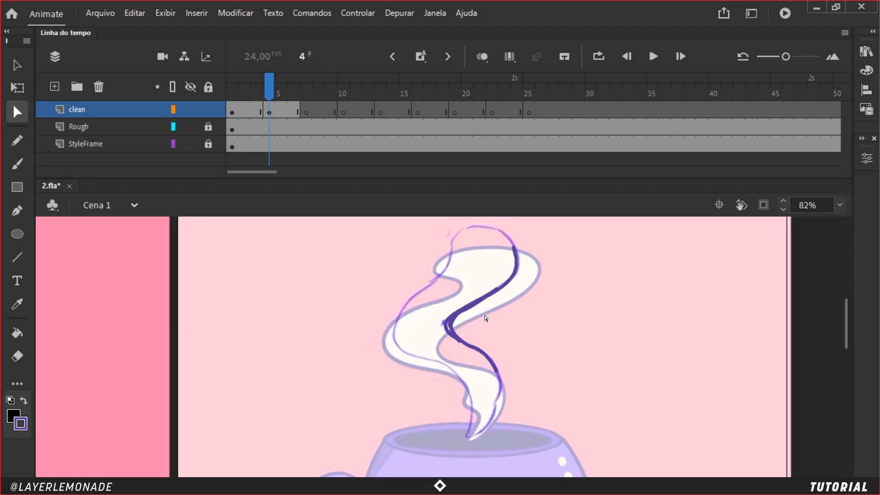
{"action": "key", "text": "b"}
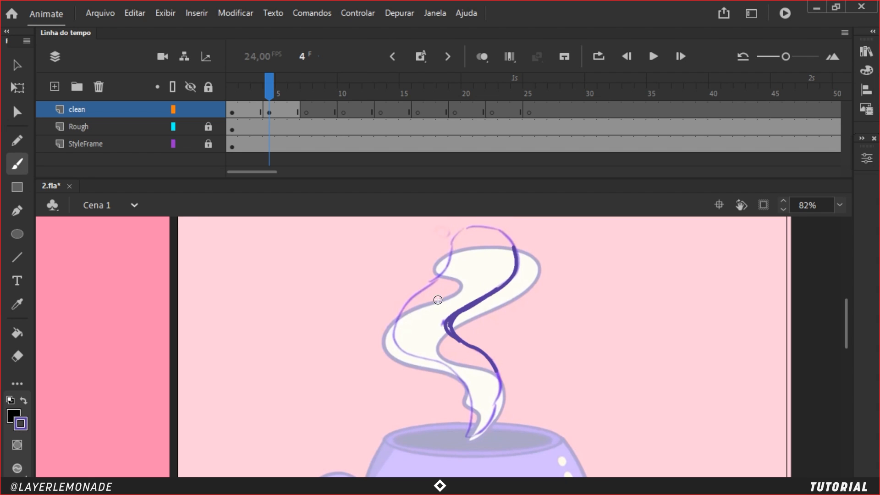
{"action": "key", "text": "shift+y"}
{"action": "mouse_move", "coordinate": [402, 314]}
{"action": "left_mouse_down"}
{"action": "mouse_move", "coordinate": [386, 331]}
{"action": "mouse_move", "coordinate": [389, 353]}
{"action": "mouse_move", "coordinate": [467, 389]}
{"action": "left_mouse_up"}
{"action": "mouse_move", "coordinate": [420, 369]}
{"action": "left_mouse_down"}
{"action": "mouse_move", "coordinate": [468, 385]}
{"action": "mouse_move", "coordinate": [438, 371]}
{"action": "mouse_move", "coordinate": [463, 384]}
{"action": "mouse_move", "coordinate": [475, 420]}
{"action": "left_mouse_up"}
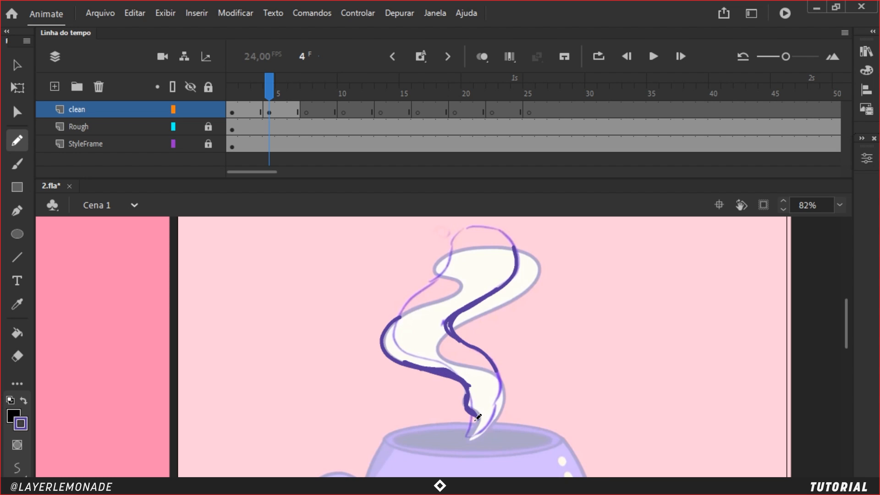
- Try to reshape the thick overlapping line on frame 4 by moving its anchor points, and undo back to before the lowest stroke
{"action": "key", "text": "ctrl+="}
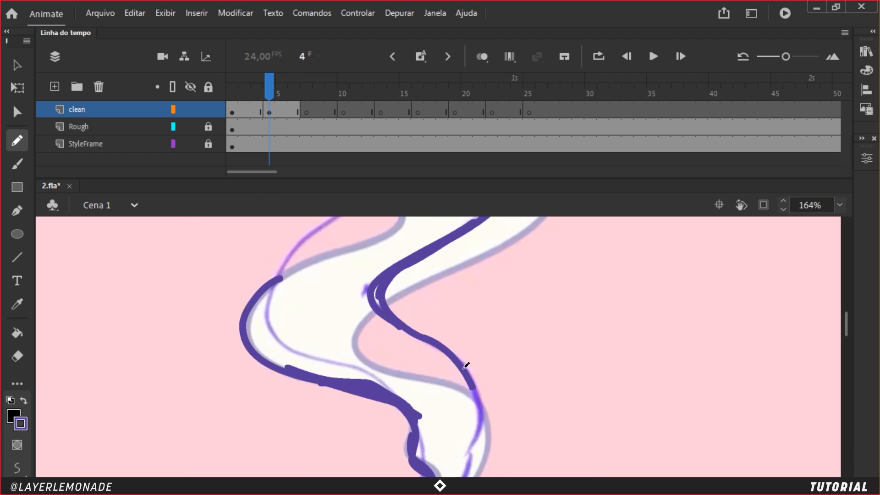
{"action": "key", "text": "a"}
{"action": "left_click_drag", "start_coordinate": [428, 379], "coordinate": [508, 409]}
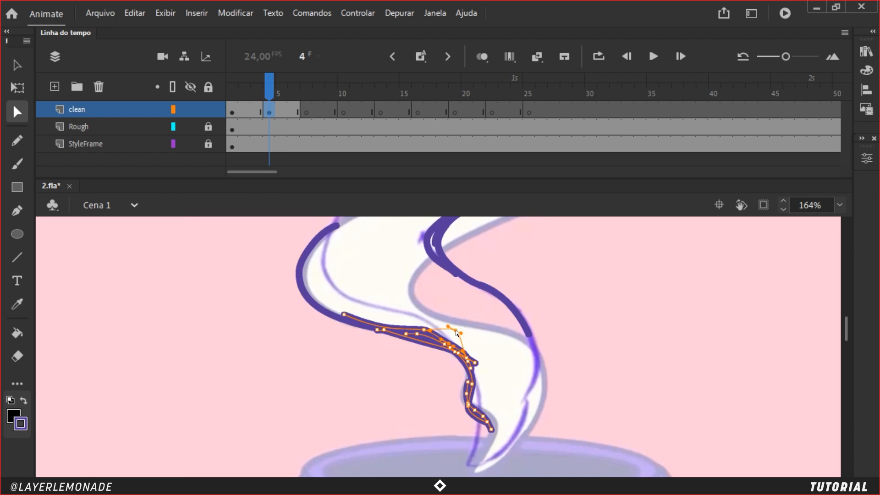
{"action": "left_click_drag", "start_coordinate": [455, 330], "coordinate": [469, 345]}
{"action": "key", "text": "ctrl+z"}
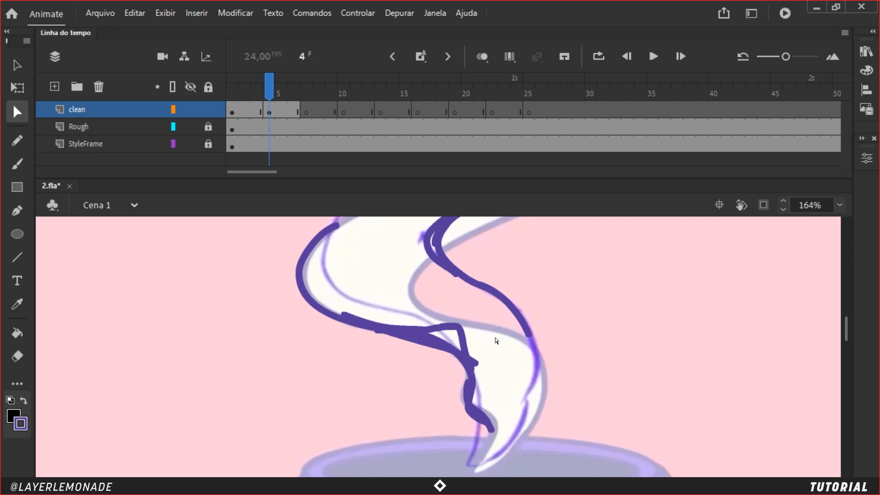
{"action": "key", "text": "ctrl+z"}
{"action": "key", "text": "ctrl+z"}
{"action": "key", "text": "ctrl+z"}
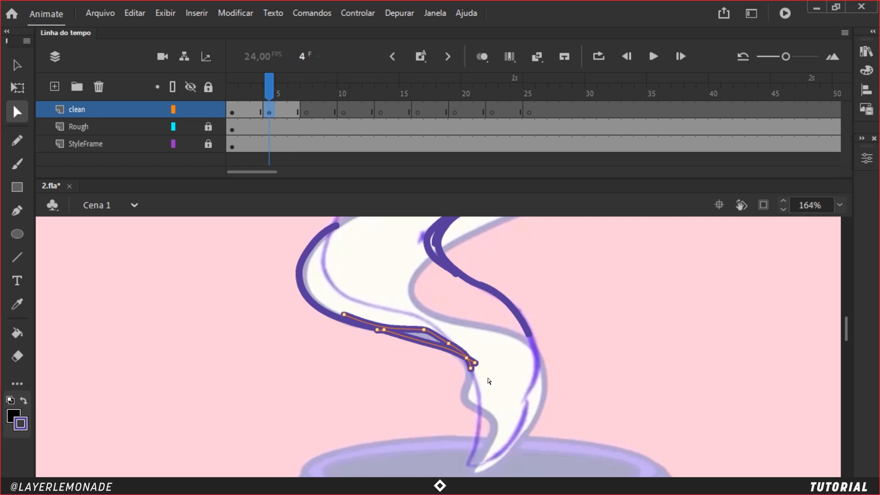
- Erase the overlapping lower-left strokes on frame 4 and redraw that side as one Pencil line down to the base
{"action": "key", "text": "e"}
{"action": "mouse_move", "coordinate": [338, 317]}
{"action": "left_mouse_down"}
{"action": "mouse_move", "coordinate": [472, 359]}
{"action": "mouse_move", "coordinate": [426, 347]}
{"action": "left_mouse_up"}
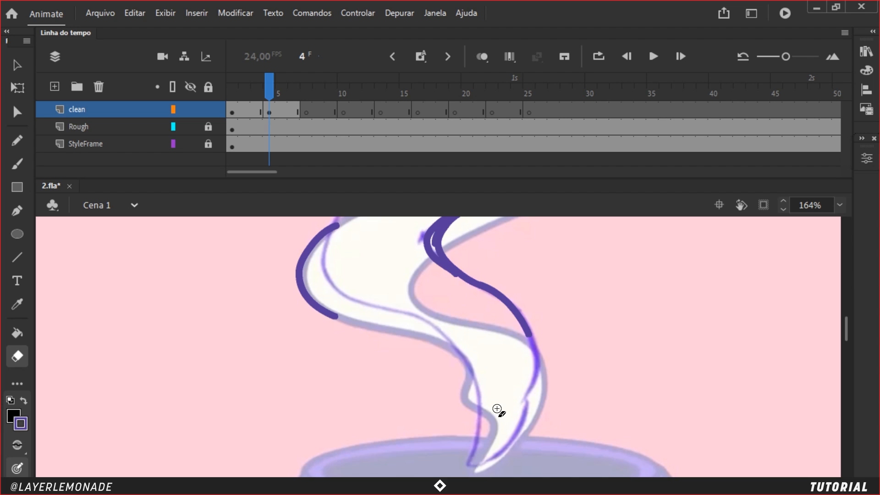
{"action": "key", "text": "y"}
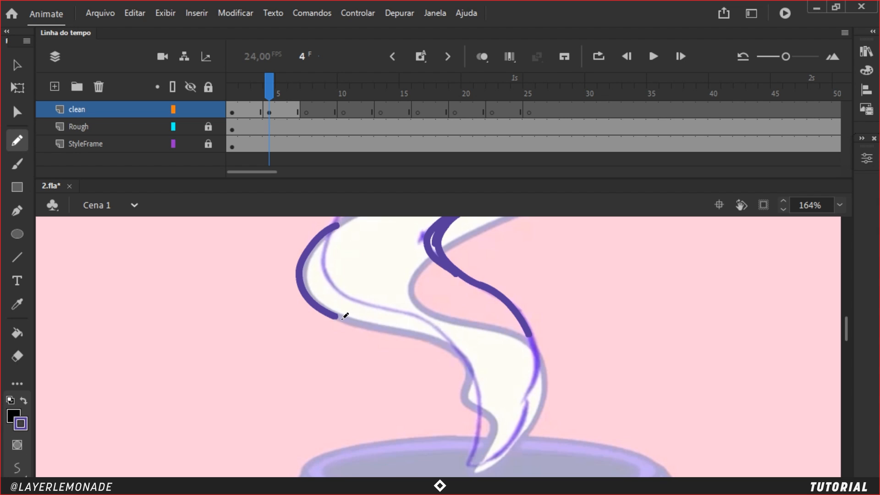
{"action": "mouse_move", "coordinate": [342, 315]}
{"action": "left_mouse_down"}
{"action": "mouse_move", "coordinate": [453, 343]}
{"action": "mouse_move", "coordinate": [468, 362]}
{"action": "mouse_move", "coordinate": [469, 405]}
{"action": "mouse_move", "coordinate": [489, 414]}
{"action": "mouse_move", "coordinate": [480, 475]}
{"action": "left_mouse_up"}
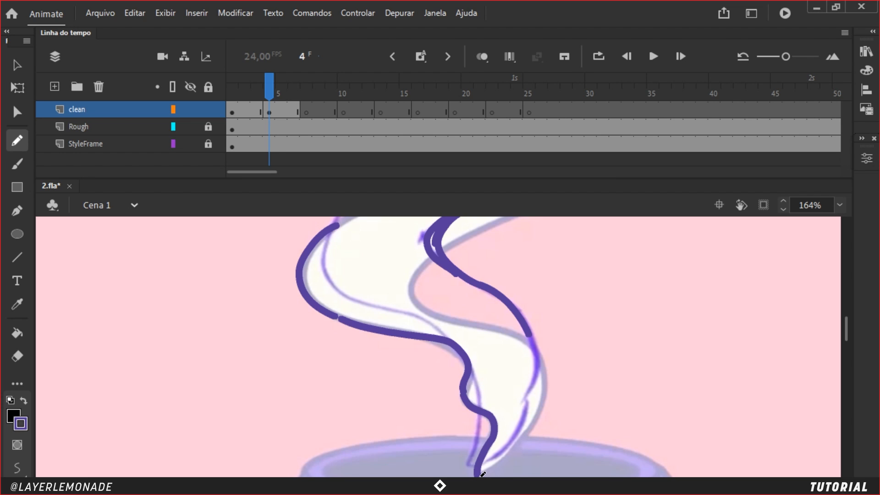
- Reshape the redrawn lower-left line on frame 4 and join its open ends to the neighbouring segments
{"action": "key", "text": "v"}
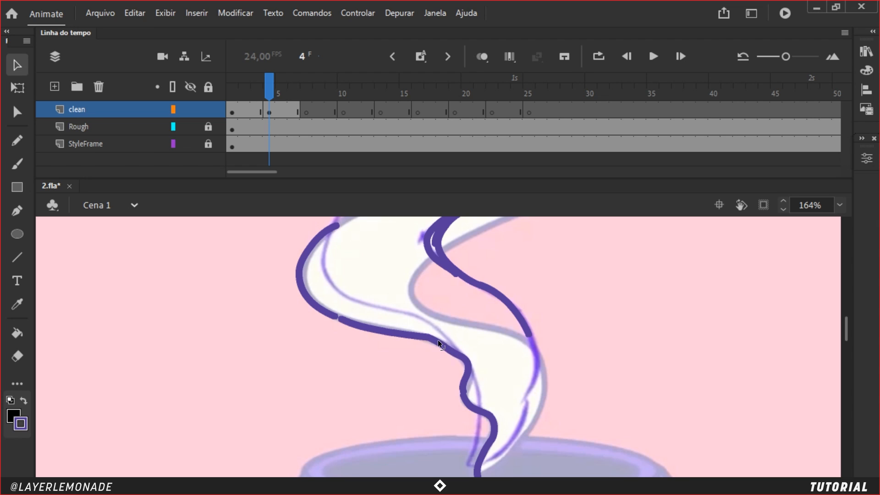
{"action": "left_click", "coordinate": [415, 338]}
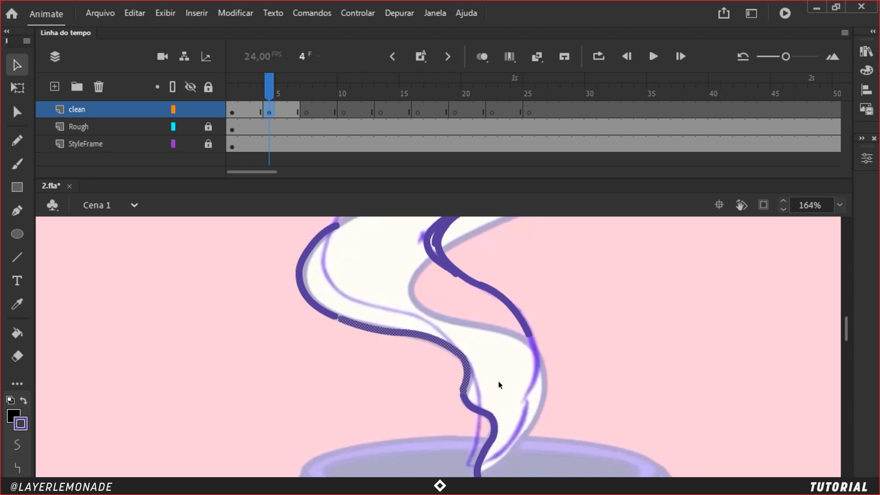
{"action": "left_click", "coordinate": [491, 369]}
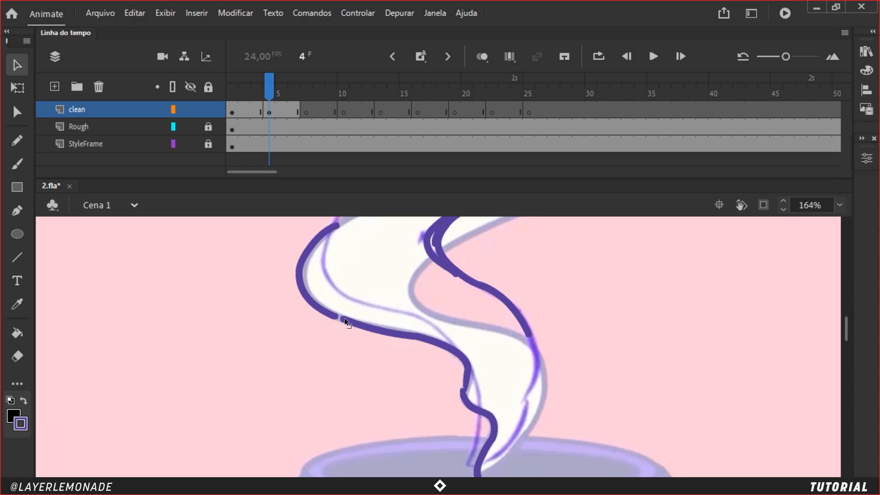
{"action": "left_click_drag", "start_coordinate": [344, 319], "coordinate": [334, 318]}
{"action": "mouse_move", "coordinate": [466, 386]}
{"action": "left_mouse_down"}
{"action": "mouse_move", "coordinate": [459, 376]}
{"action": "mouse_move", "coordinate": [464, 386]}
{"action": "left_mouse_up"}
{"action": "left_click", "coordinate": [465, 385]}
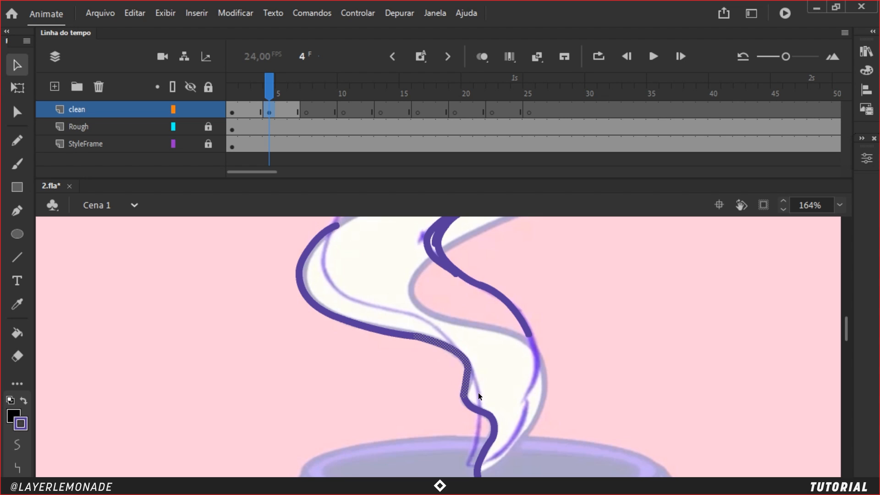
{"action": "left_click", "coordinate": [475, 407], "text": "shift"}
{"action": "left_click", "coordinate": [494, 396]}
- Delete the anchor points around the small bump above the steam's base on frame 4 and reshape the curve with its handle
{"action": "key", "text": "a"}
{"action": "left_click", "coordinate": [477, 400]}
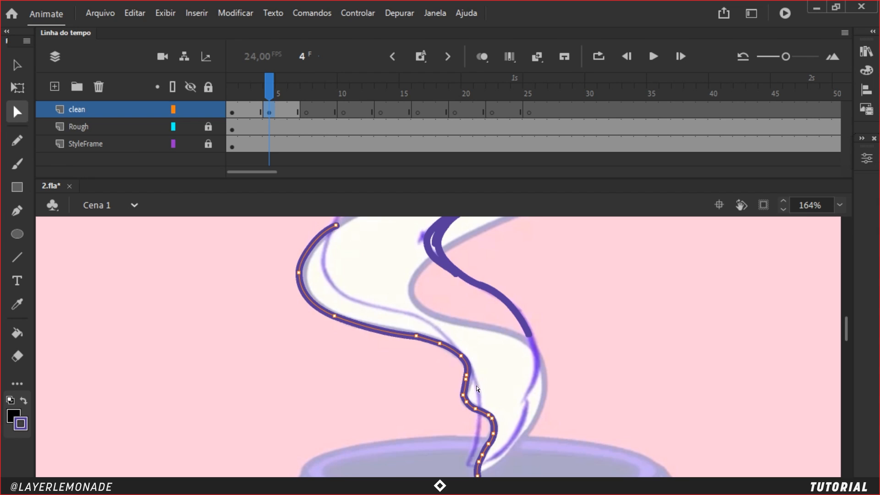
{"action": "key", "text": "Delete"}
{"action": "left_click_drag", "start_coordinate": [458, 397], "coordinate": [492, 416]}
{"action": "key", "text": "Delete"}
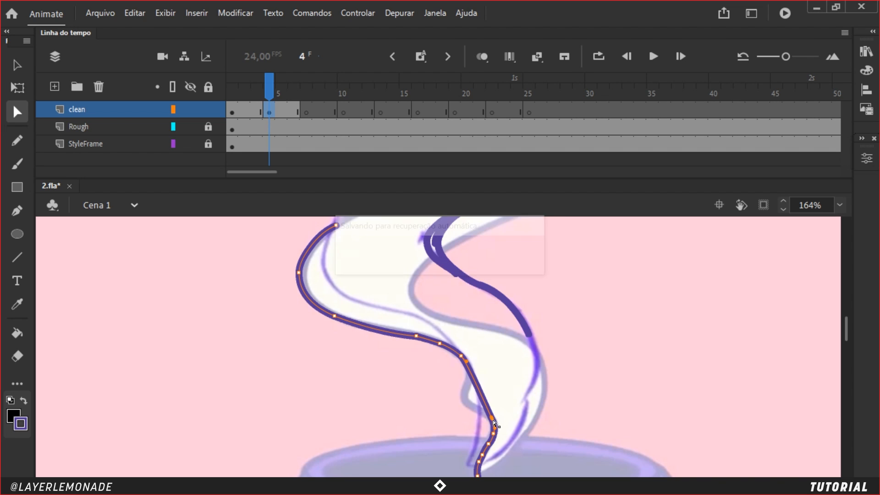
{"action": "left_click", "coordinate": [492, 418]}
{"action": "left_click_drag", "start_coordinate": [478, 417], "coordinate": [456, 408]}
- Delete all the steam lines on frame 4 of the clean layer
{"action": "key", "text": "ctrl+minus"}
{"action": "left_click_drag", "start_coordinate": [299, 252], "coordinate": [592, 459]}
{"action": "key", "text": "Delete"}
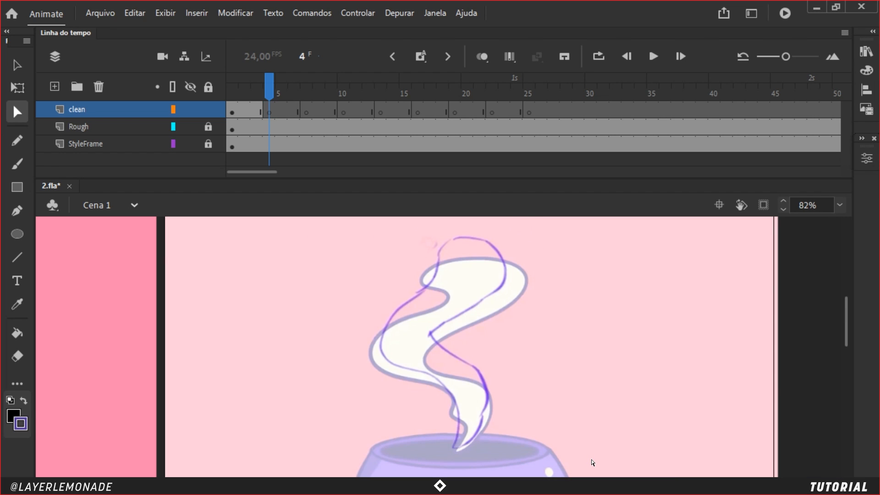
- Trace the steam's top and upper-right curve on frame 4 with the Pen tool, shortening the handle to fit the rough
{"action": "key", "text": "p"}
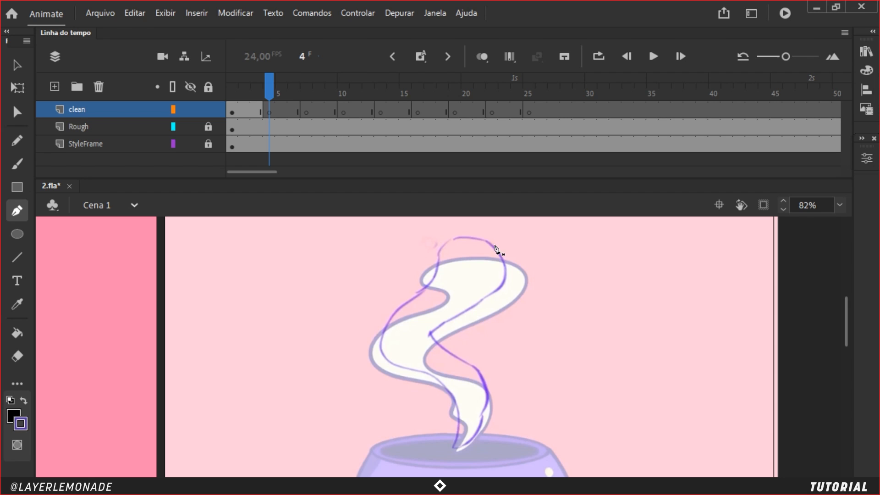
{"action": "left_click", "coordinate": [462, 236]}
{"action": "mouse_move", "coordinate": [506, 275]}
{"action": "left_mouse_down"}
{"action": "mouse_move", "coordinate": [512, 319]}
{"action": "mouse_move", "coordinate": [461, 315]}
{"action": "mouse_move", "coordinate": [447, 329]}
{"action": "left_mouse_up"}
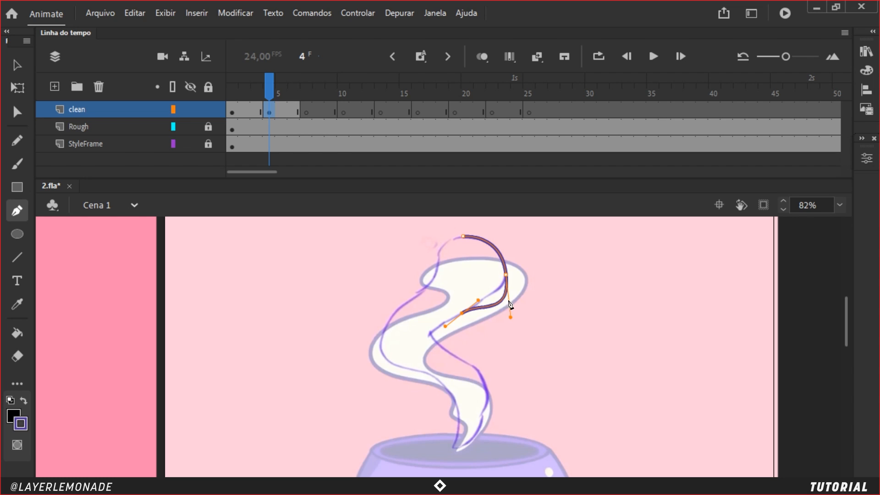
{"action": "key", "text": "alt"}
{"action": "left_click_drag", "start_coordinate": [512, 319], "coordinate": [506, 293]}
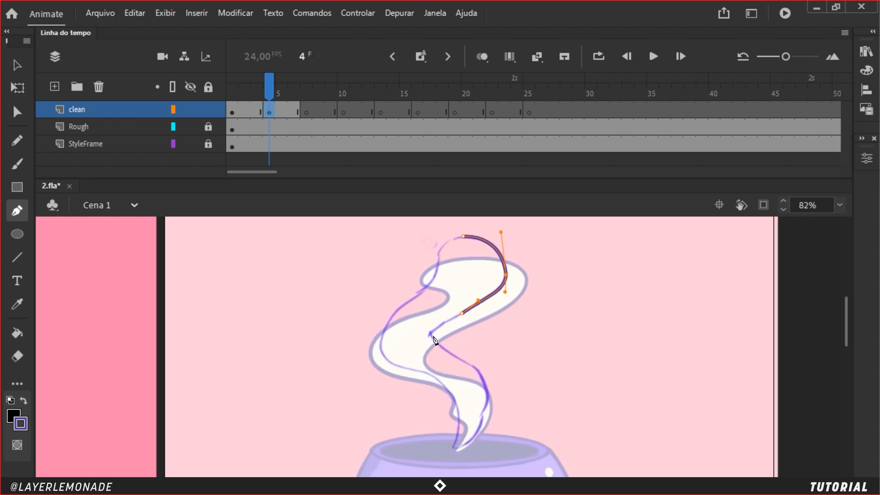
- Continue the Pen path from the inner bend down the steam's right side to the pointed base
{"action": "mouse_move", "coordinate": [432, 331]}
{"action": "left_mouse_down"}
{"action": "mouse_move", "coordinate": [432, 348]}
{"action": "mouse_move", "coordinate": [430, 340]}
{"action": "left_mouse_up"}
{"action": "left_click_drag", "start_coordinate": [475, 367], "coordinate": [491, 380]}
{"action": "left_click_drag", "start_coordinate": [481, 420], "coordinate": [395, 366]}
{"action": "left_click", "coordinate": [463, 445]}
{"action": "left_click", "coordinate": [452, 448]}
- Trace the steam's left side back up with the Pen tool, close the outline at the top point and deselect it
{"action": "left_click_drag", "start_coordinate": [383, 351], "coordinate": [374, 335]}
{"action": "left_click_drag", "start_coordinate": [395, 309], "coordinate": [455, 242]}
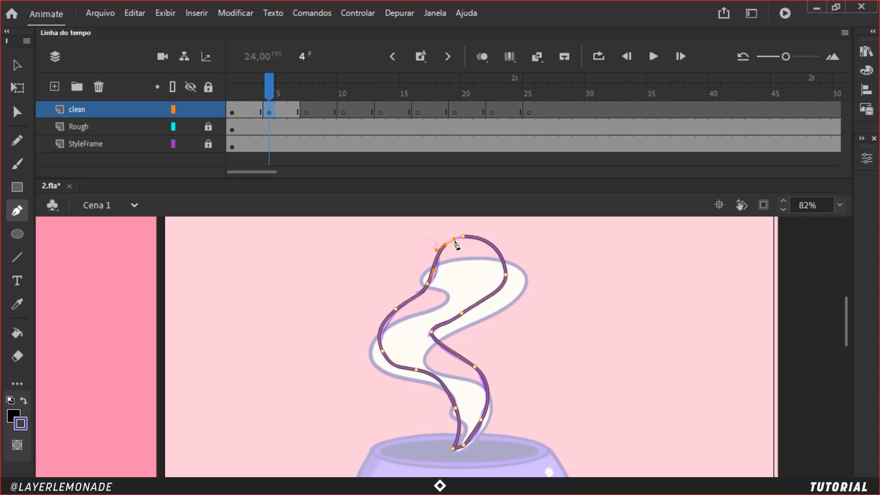
{"action": "left_click", "coordinate": [464, 237]}
{"action": "key", "text": "ctrl+z"}
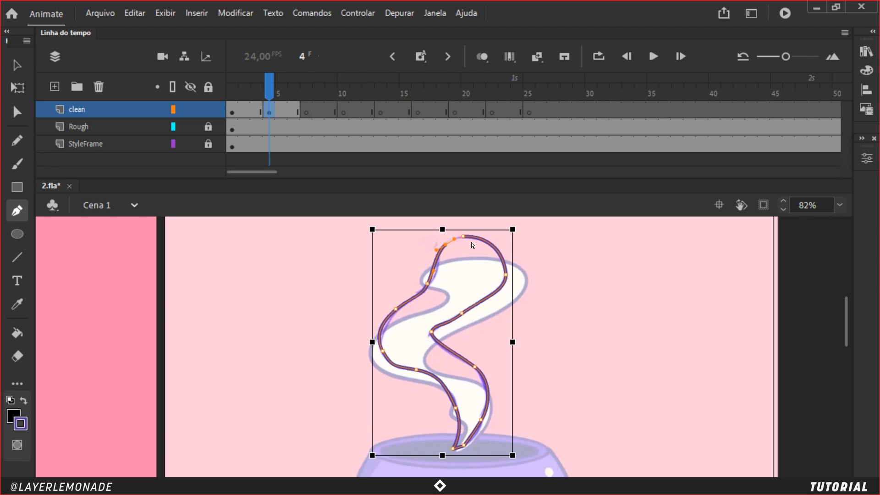
{"action": "left_click", "coordinate": [463, 237]}
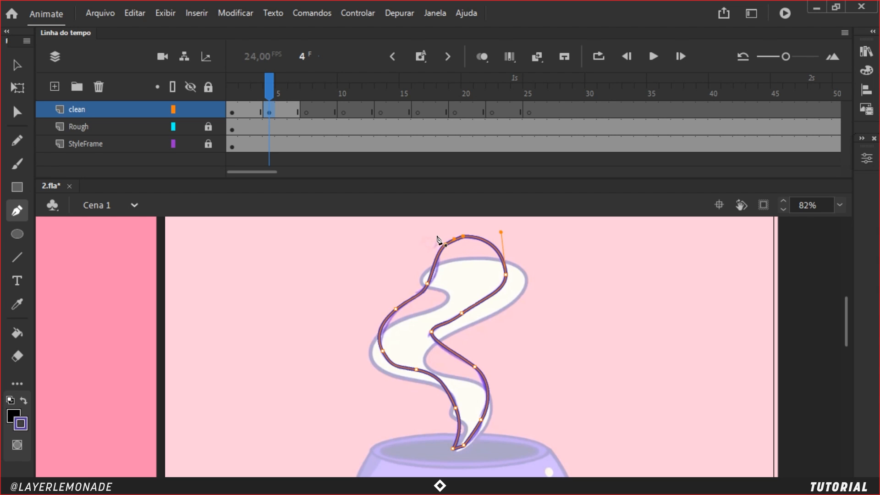
{"action": "key", "text": "v"}
{"action": "left_click_drag", "start_coordinate": [428, 232], "coordinate": [456, 258]}
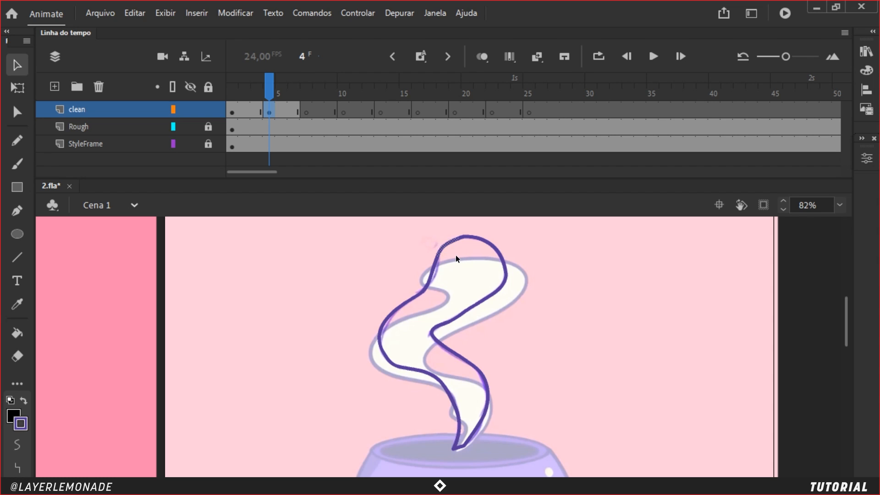
{"action": "left_click", "coordinate": [485, 243]}
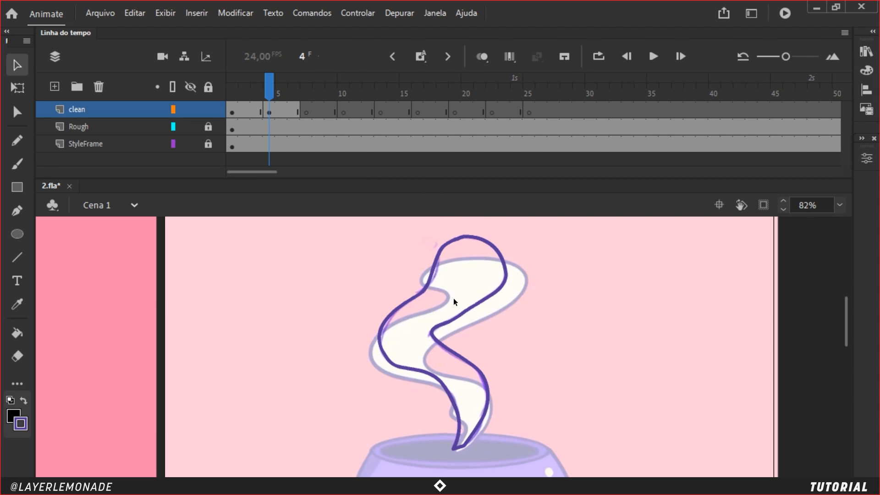
- Try bending the steam outline's right-hand segment between the upper curve and inner bend, and undo the change
{"action": "left_click", "coordinate": [483, 305]}
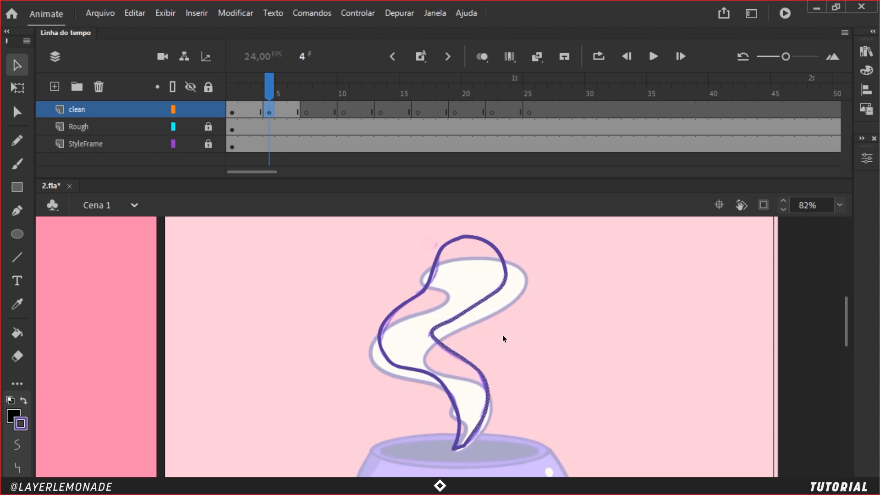
{"action": "left_click", "coordinate": [475, 302]}
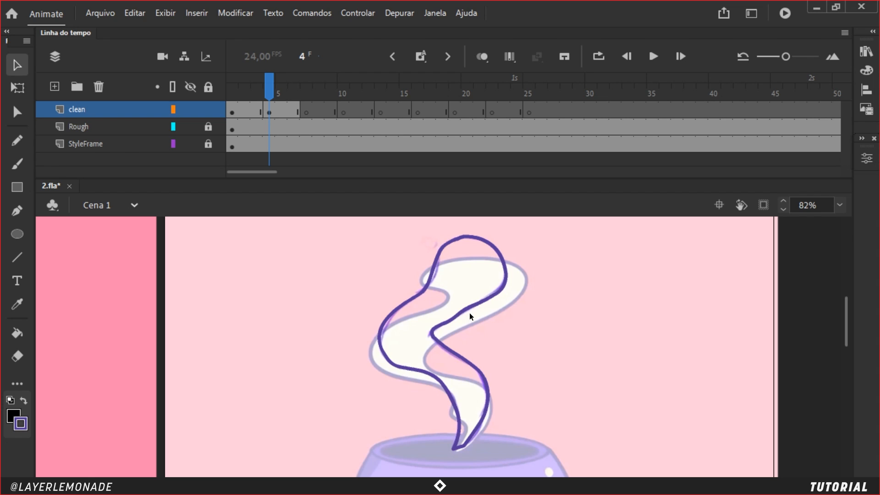
{"action": "left_click", "coordinate": [469, 309]}
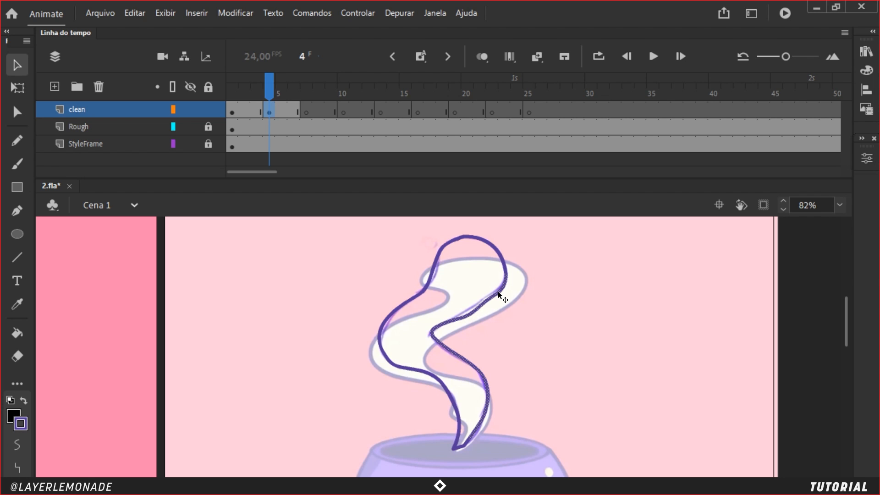
{"action": "key", "text": "ctrl+z"}
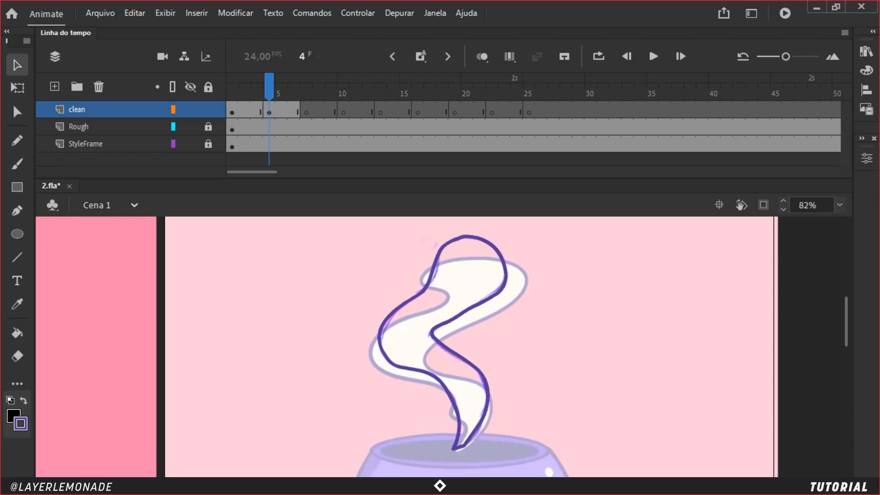
- Choose the Pencil tool in Suavizar mode, draw a wavy vertical test stroke beside the steam and undo it
{"action": "key", "text": "y"}
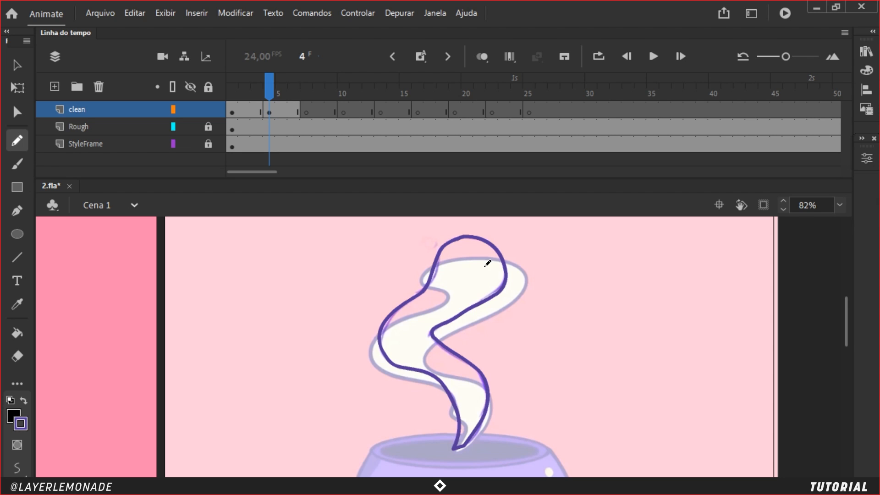
{"action": "left_click", "coordinate": [868, 160]}
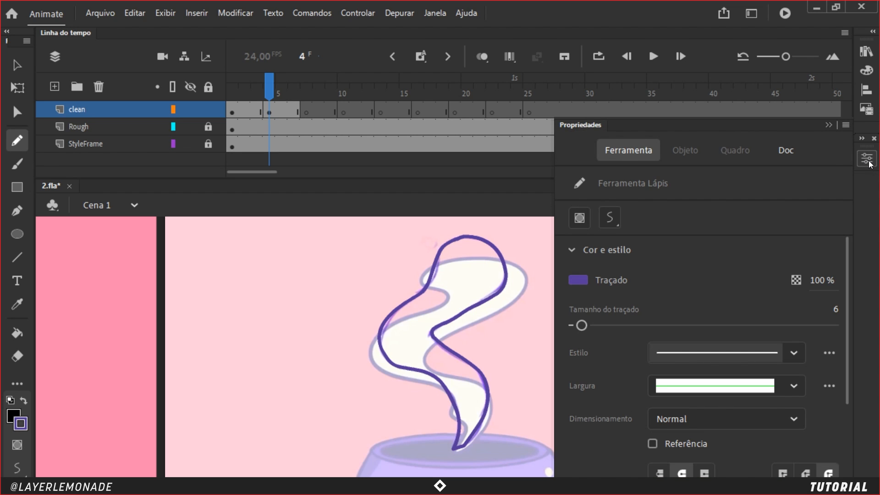
{"action": "left_click", "coordinate": [611, 217]}
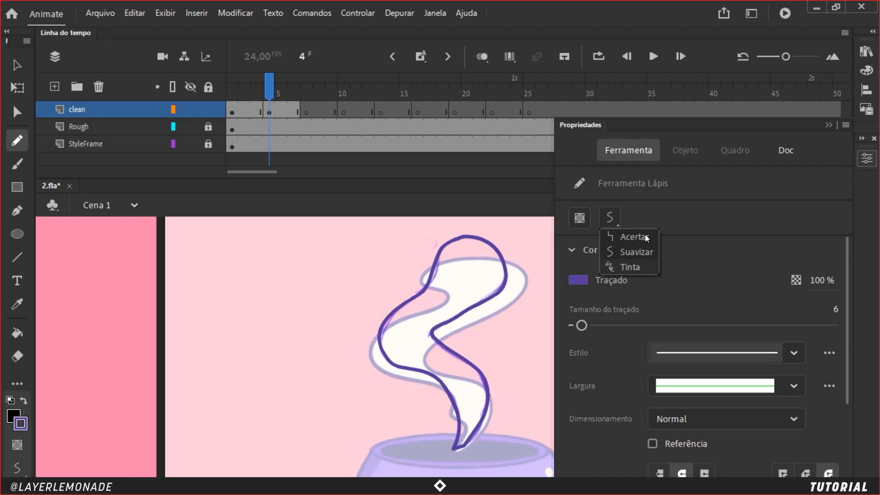
{"action": "left_click", "coordinate": [646, 253]}
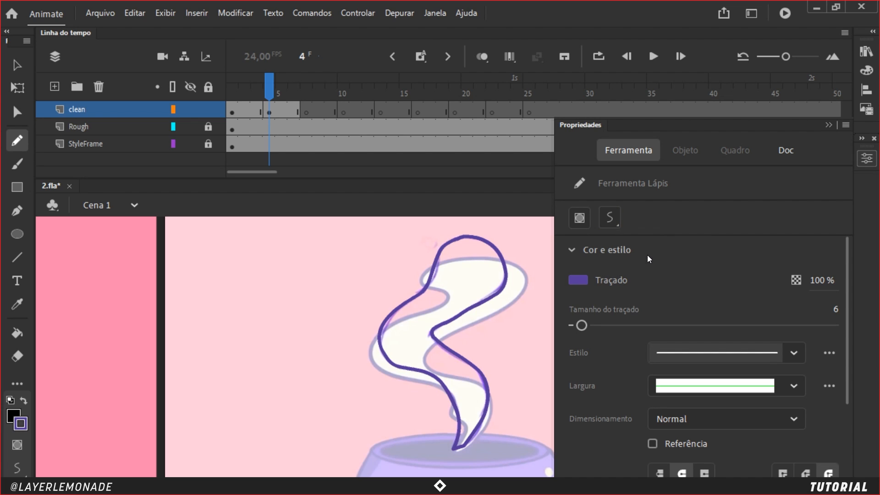
{"action": "mouse_move", "coordinate": [336, 256]}
{"action": "left_mouse_down"}
{"action": "mouse_move", "coordinate": [323, 320]}
{"action": "mouse_move", "coordinate": [349, 381]}
{"action": "left_mouse_up"}
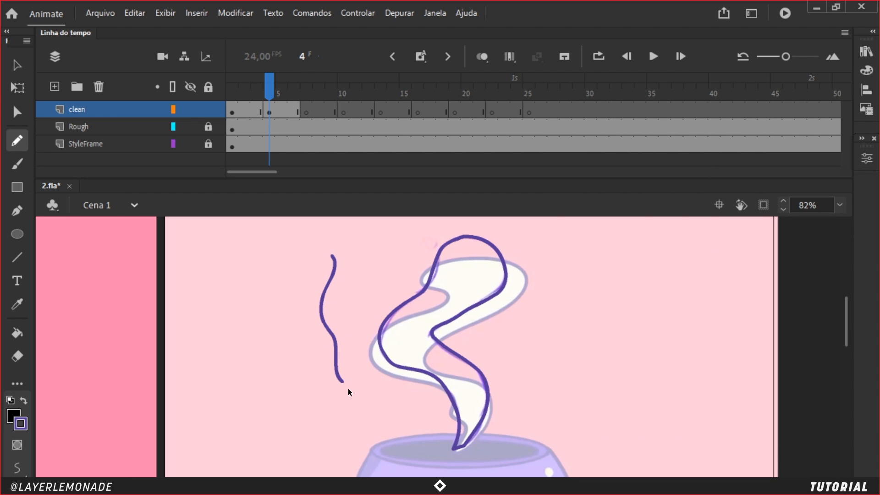
{"action": "key", "text": "ctrl+z"}
- Test a stroke with a much higher Pencil smoothing, undo it, and lower the smoothing (Suavização) to 17
{"action": "left_click", "coordinate": [867, 158]}
{"action": "scroll", "coordinate": [846, 323], "scroll_direction": "down", "scroll_amount": 3}
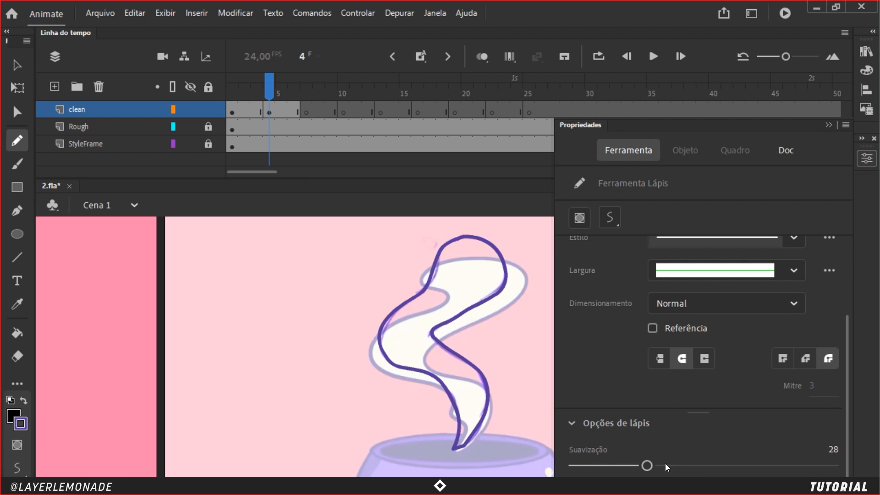
{"action": "left_click_drag", "start_coordinate": [648, 466], "coordinate": [756, 466]}
{"action": "left_click_drag", "start_coordinate": [285, 234], "coordinate": [290, 253]}
{"action": "key", "text": "ctrl+z"}
{"action": "left_click", "coordinate": [867, 158]}
{"action": "left_click_drag", "start_coordinate": [757, 465], "coordinate": [620, 471]}
- Try the Pencil's Acertar mode with an L-shaped stroke and further test strokes around the steam, undoing each one
{"action": "left_click", "coordinate": [610, 217]}
{"action": "left_click", "coordinate": [645, 238]}
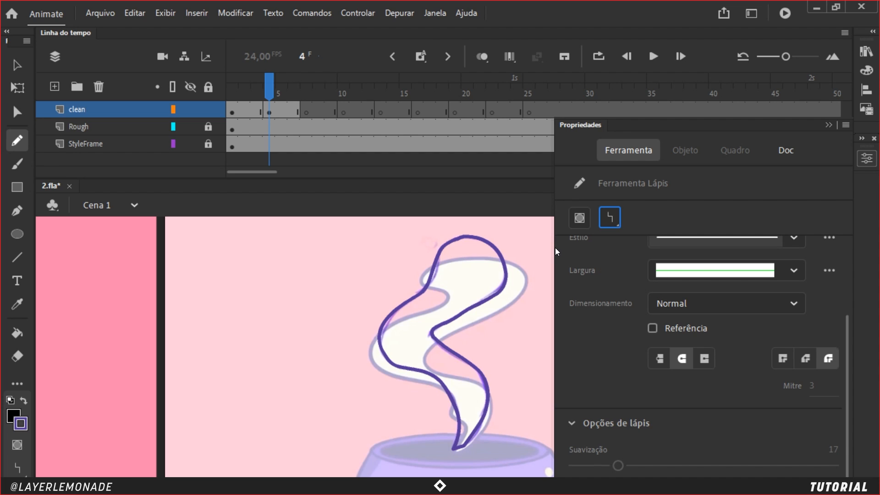
{"action": "mouse_move", "coordinate": [302, 249]}
{"action": "left_mouse_down"}
{"action": "mouse_move", "coordinate": [304, 296]}
{"action": "mouse_move", "coordinate": [335, 312]}
{"action": "left_mouse_up"}
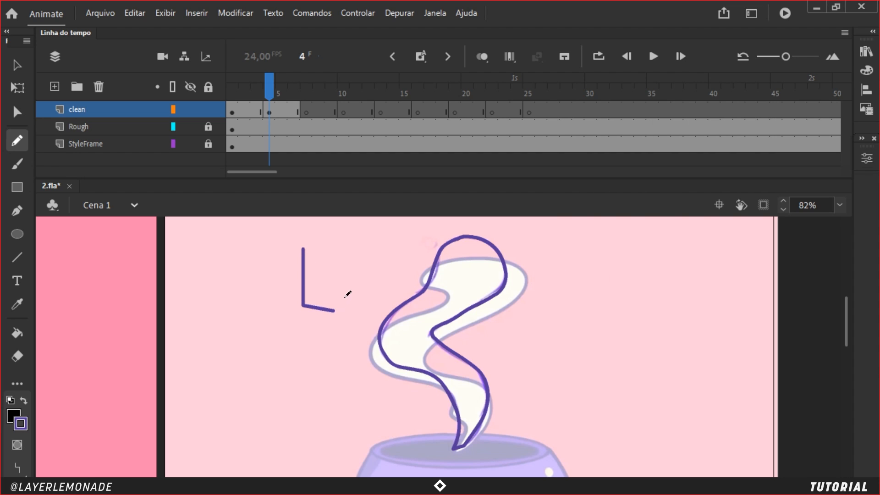
{"action": "key", "text": "ctrl+z"}
{"action": "left_click_drag", "start_coordinate": [556, 235], "coordinate": [690, 468]}
{"action": "key", "text": "ctrl+z"}
{"action": "mouse_move", "coordinate": [592, 229]}
{"action": "left_mouse_down"}
{"action": "mouse_move", "coordinate": [587, 308]}
{"action": "mouse_move", "coordinate": [666, 318]}
{"action": "mouse_move", "coordinate": [723, 421]}
{"action": "mouse_move", "coordinate": [724, 452]}
{"action": "left_mouse_up"}
{"action": "key", "text": "ctrl+z"}
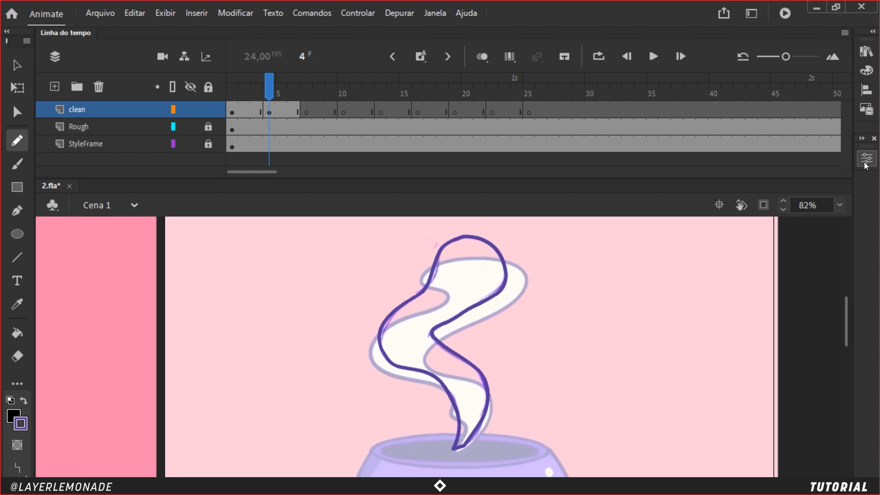
- Set the Pencil's drawing mode back to Suavizar
{"action": "left_click", "coordinate": [866, 159]}
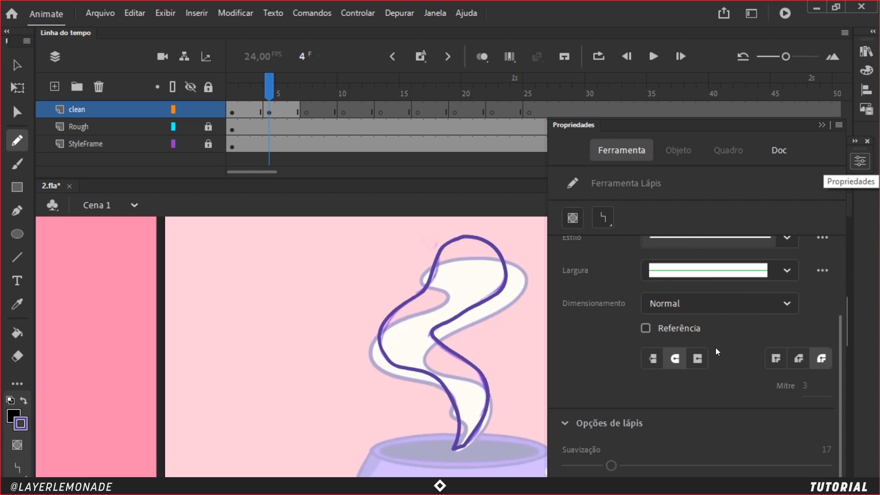
{"action": "left_click", "coordinate": [607, 216]}
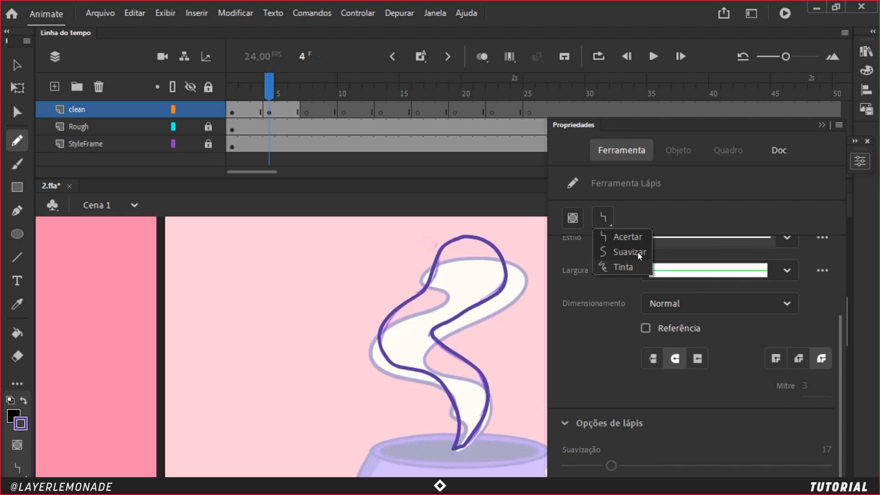
{"action": "left_click", "coordinate": [629, 254]}
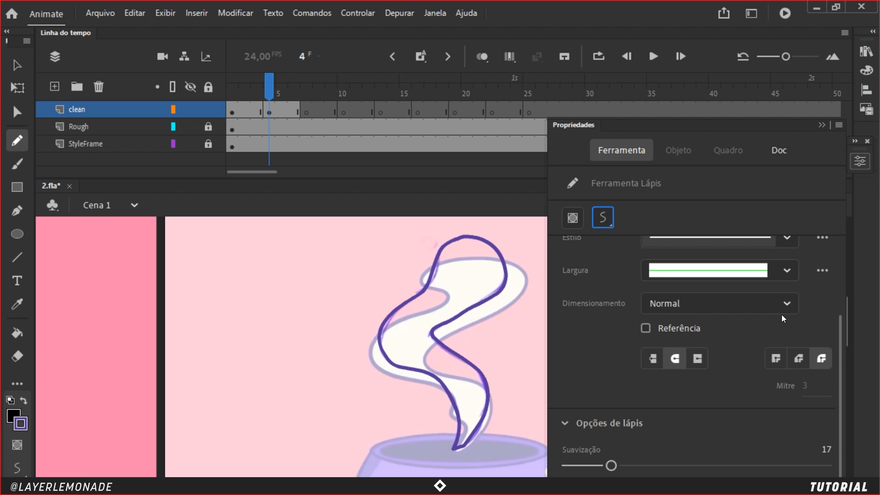
- Look through the Pencil's stroke style and width profile choices, keeping the solid line style
{"action": "scroll", "coordinate": [817, 353], "scroll_direction": "up", "scroll_amount": 3}
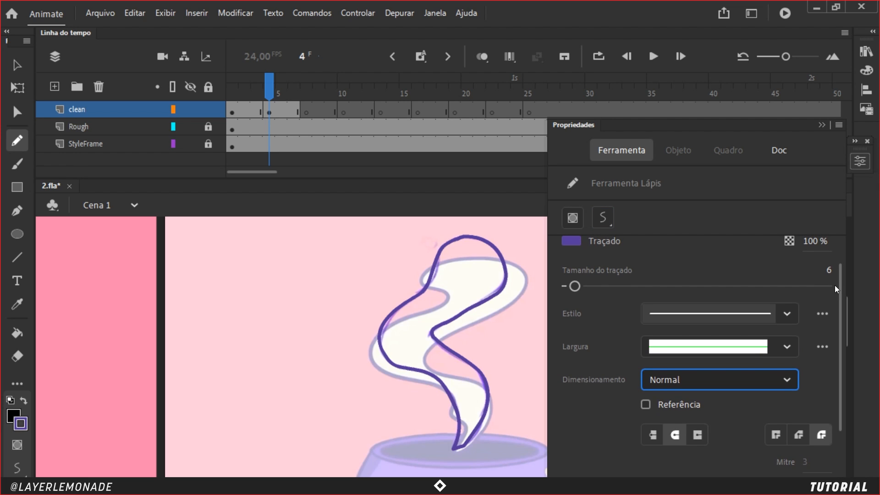
{"action": "left_click", "coordinate": [788, 313]}
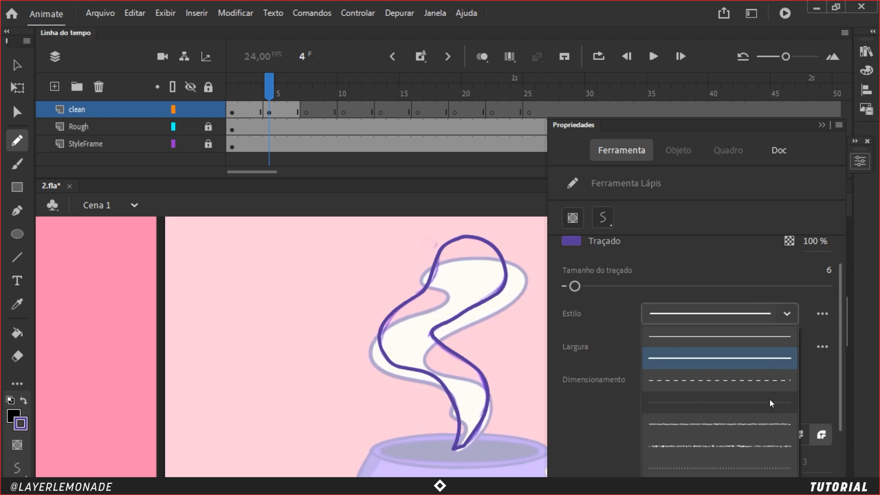
{"action": "left_click", "coordinate": [790, 356]}
{"action": "left_click", "coordinate": [787, 346]}
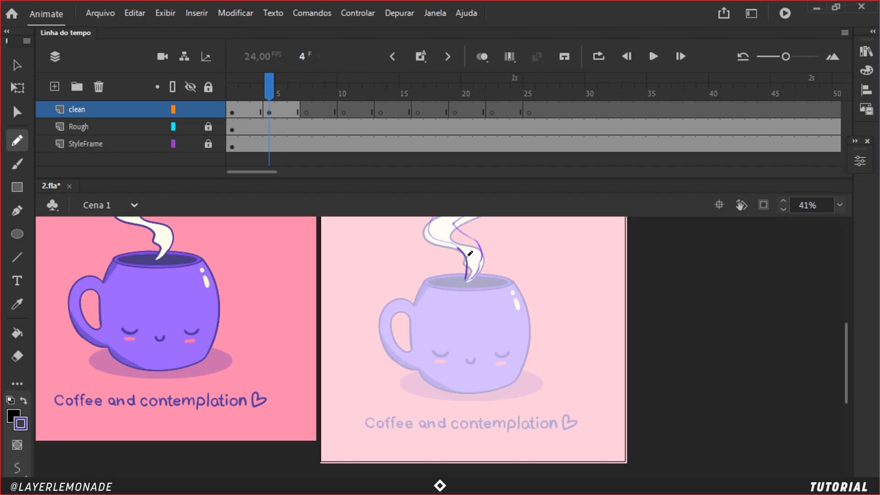
- Add a new layer above clean and draw a small heart on its frame 1, to the left of the steam
{"action": "scroll", "coordinate": [472, 254], "scroll_direction": "up", "scroll_amount": 1}
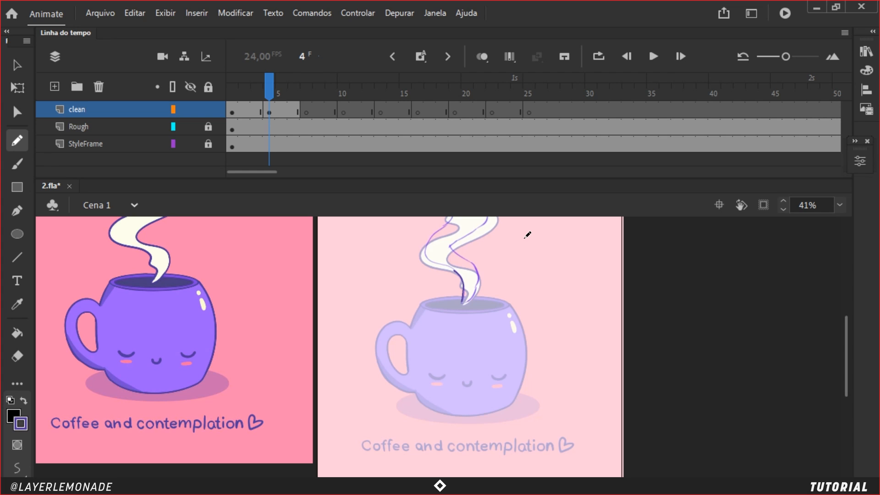
{"action": "left_click", "coordinate": [55, 86]}
{"action": "left_click_drag", "start_coordinate": [270, 94], "coordinate": [224, 89]}
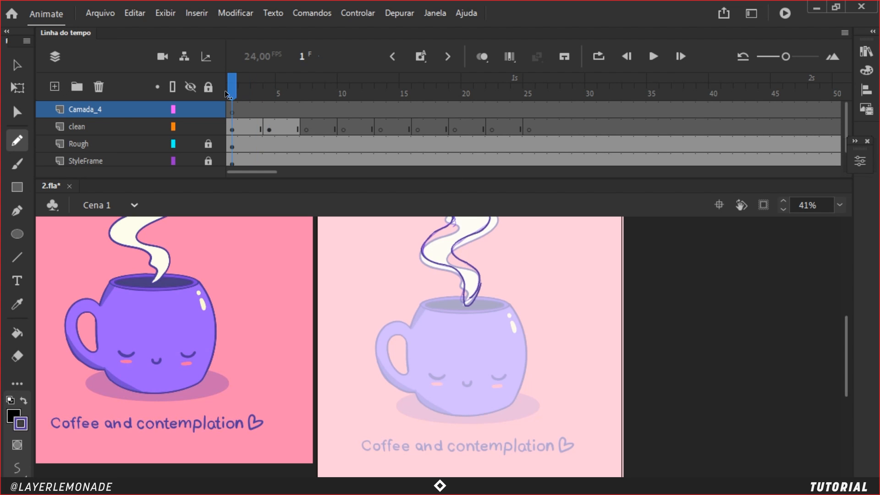
{"action": "mouse_move", "coordinate": [360, 247]}
{"action": "left_mouse_down"}
{"action": "mouse_move", "coordinate": [373, 267]}
{"action": "mouse_move", "coordinate": [343, 258]}
{"action": "mouse_move", "coordinate": [361, 251]}
{"action": "left_mouse_up"}
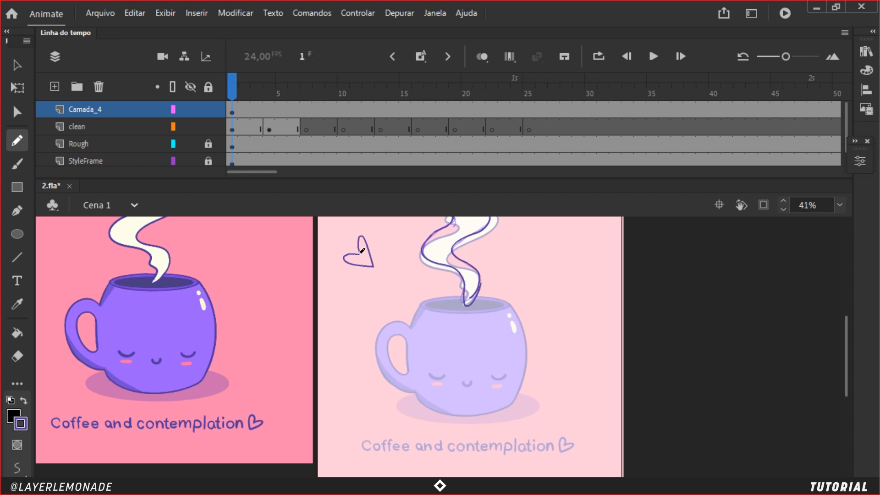
- Select the heart on the new layer and convert it into a Gráfico symbol named caneca
{"action": "left_click", "coordinate": [103, 111]}
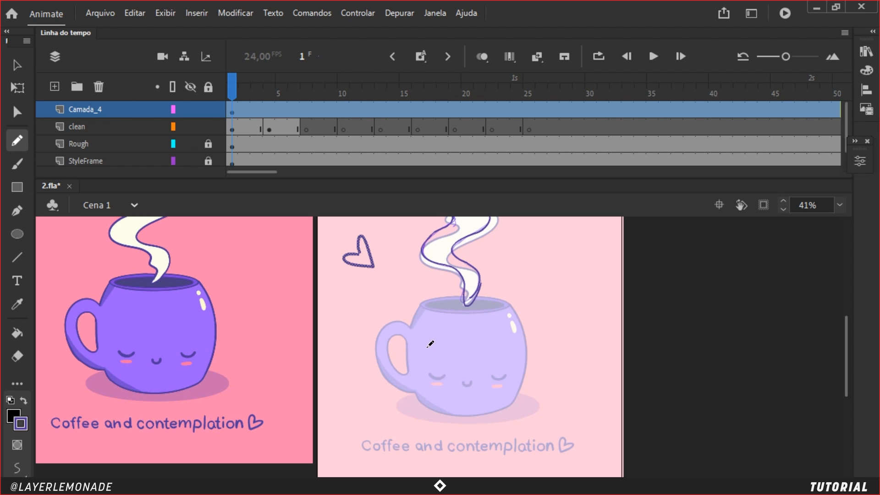
{"action": "key", "text": "F8"}
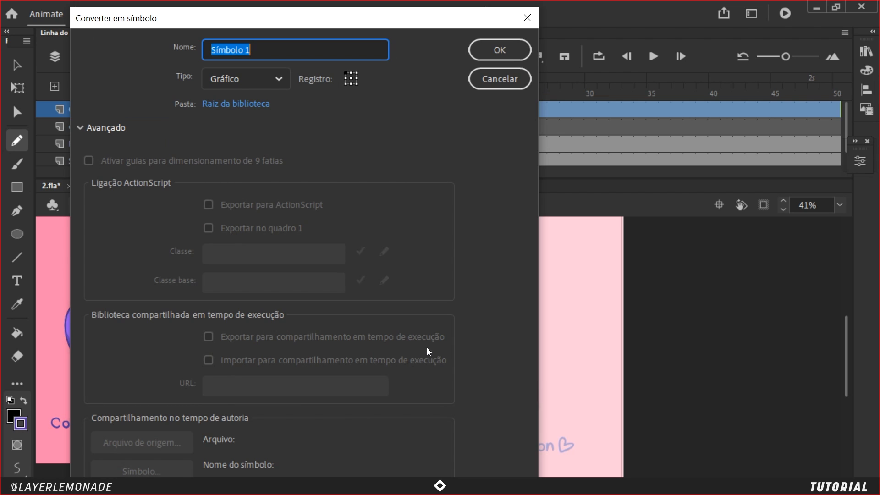
{"action": "left_click_drag", "start_coordinate": [259, 46], "coordinate": [185, 39]}
{"action": "type", "text": "caneca"}
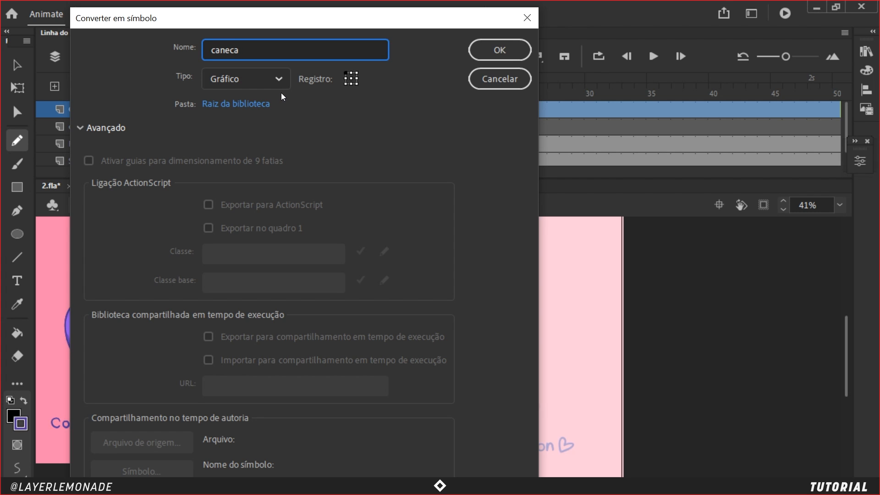
{"action": "left_click", "coordinate": [511, 50]}
- Rename the heart's layer as caneca
{"action": "double_click", "coordinate": [110, 111]}
{"action": "type", "text": "canec"}
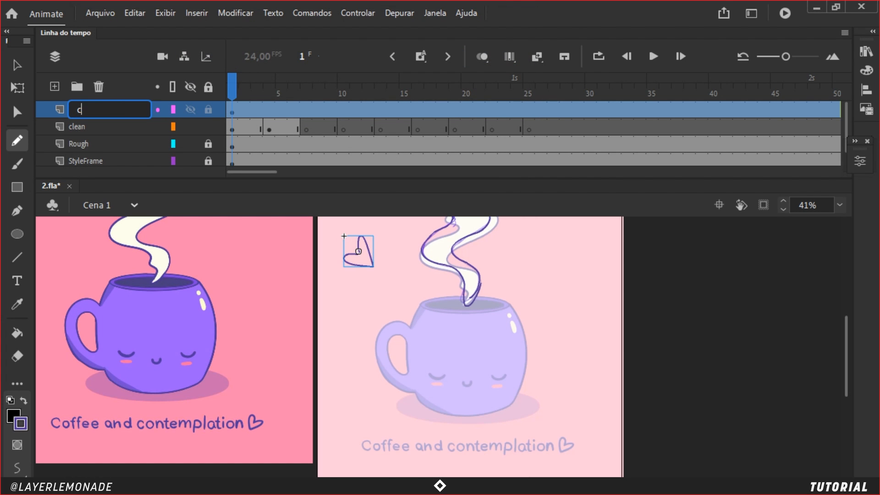
{"action": "key", "text": "Return"}
{"action": "type", "text": "anec"}
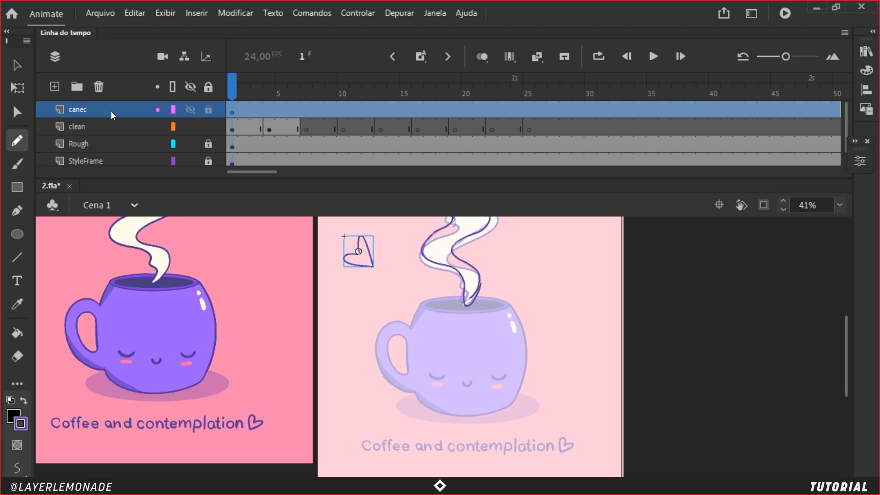
{"action": "left_click", "coordinate": [96, 110]}
- Select the heart symbol, enter it twice to inspect its internal timeline, and return to Cena 1
{"action": "key", "text": "v"}
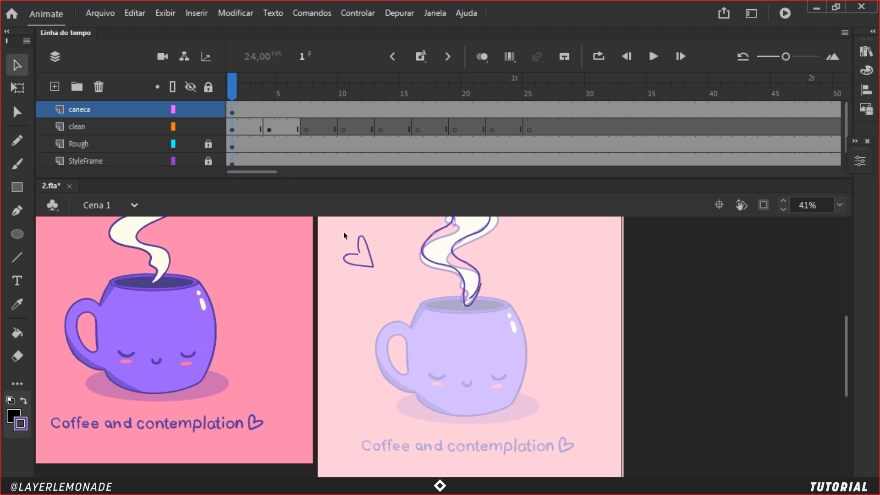
{"action": "left_click_drag", "start_coordinate": [343, 232], "coordinate": [394, 287]}
{"action": "double_click", "coordinate": [361, 246]}
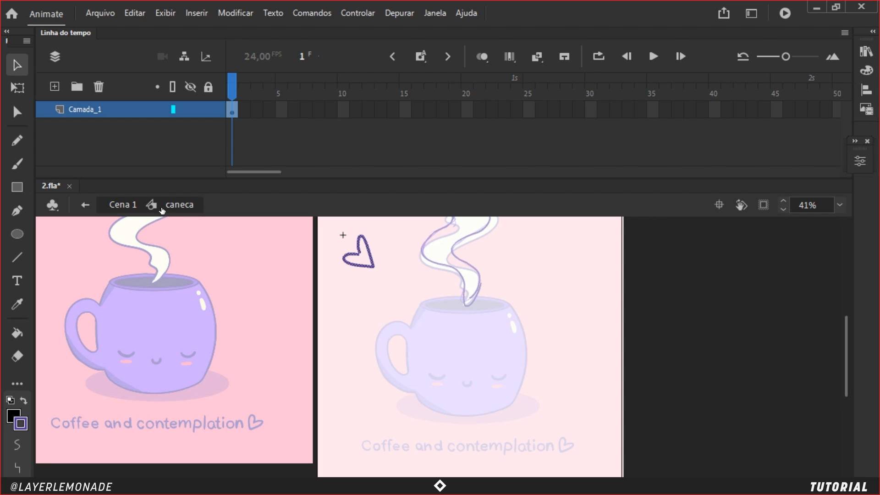
{"action": "left_click", "coordinate": [85, 205]}
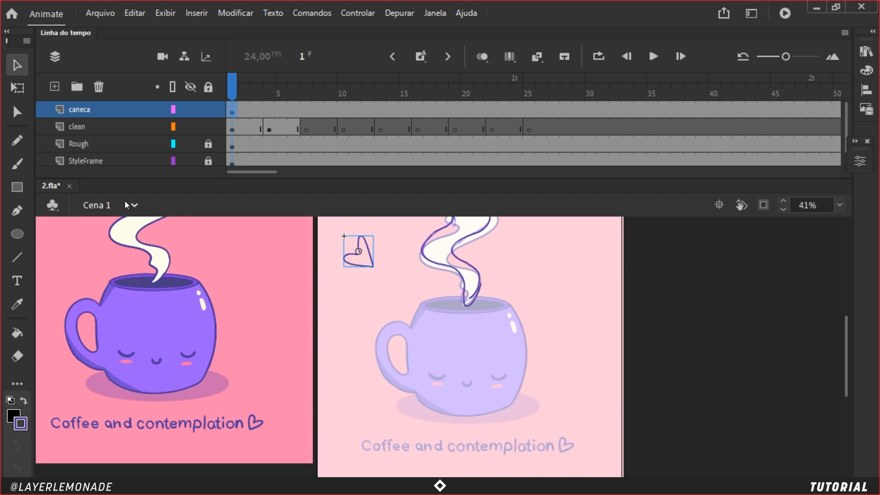
{"action": "left_click", "coordinate": [377, 265]}
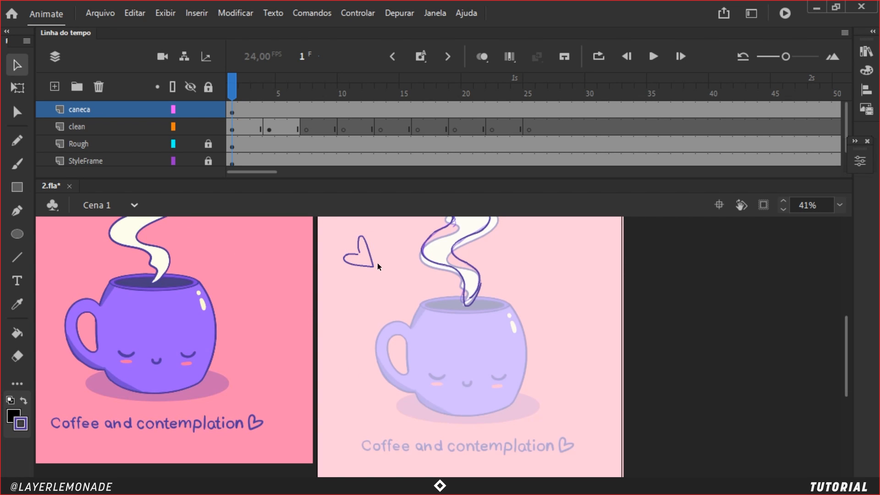
{"action": "double_click", "coordinate": [358, 248]}
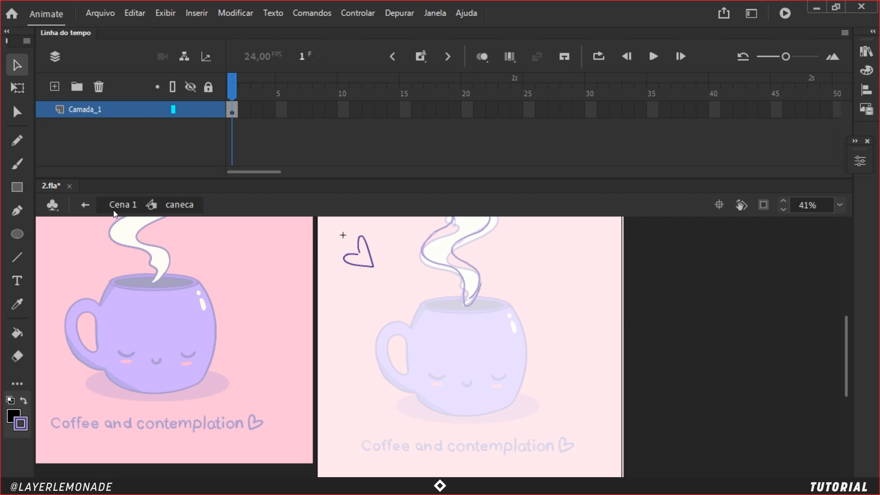
{"action": "left_click", "coordinate": [86, 204]}
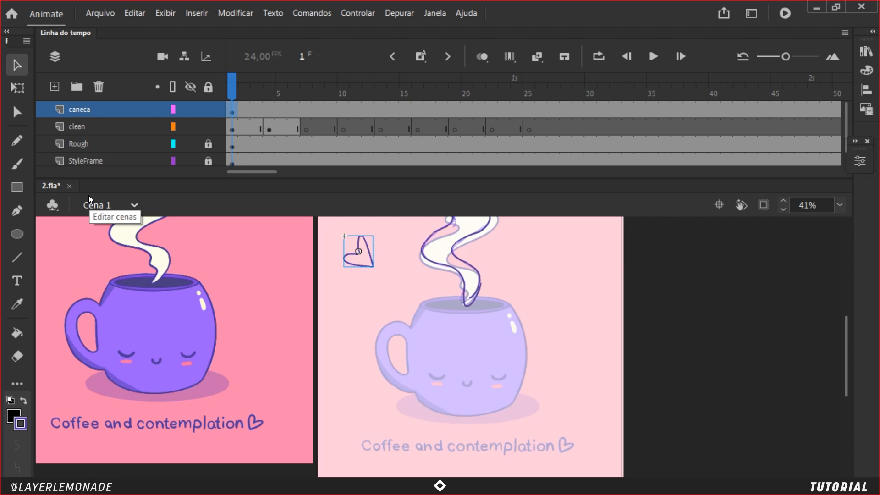
- Enter the caneca symbol and delete the heart drawing inside it
{"action": "double_click", "coordinate": [365, 258]}
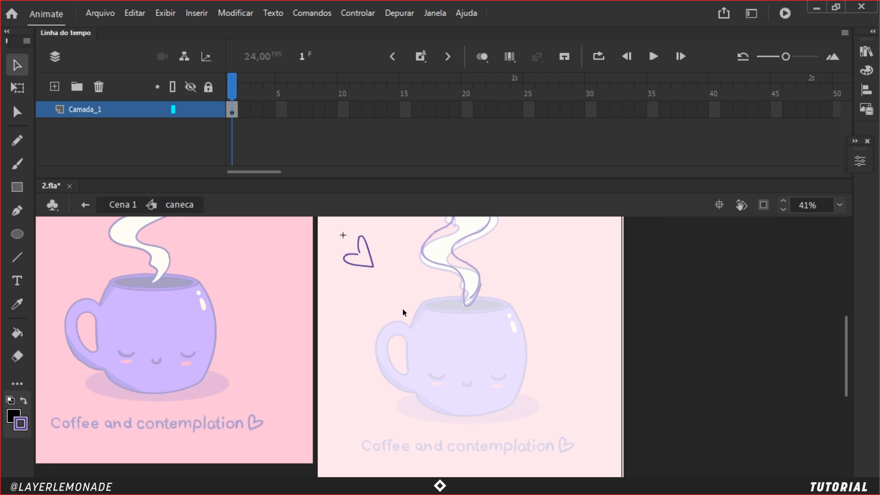
{"action": "left_click_drag", "start_coordinate": [392, 279], "coordinate": [331, 233]}
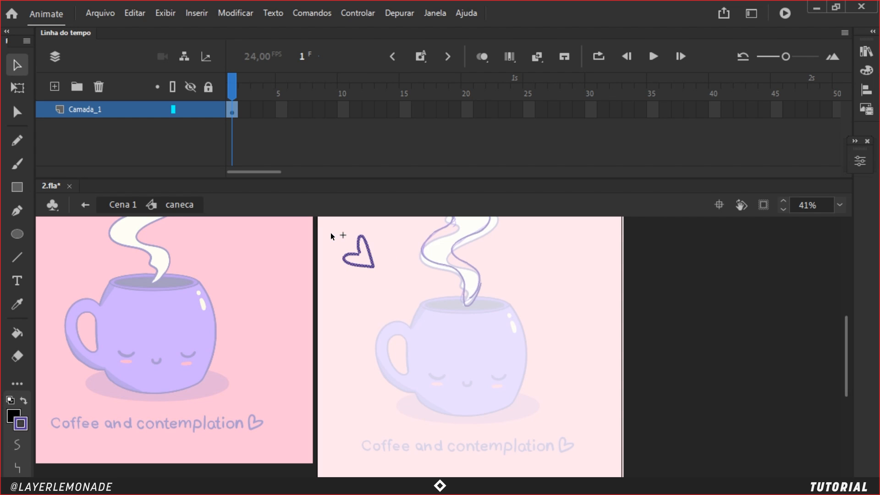
{"action": "key", "text": "Delete"}
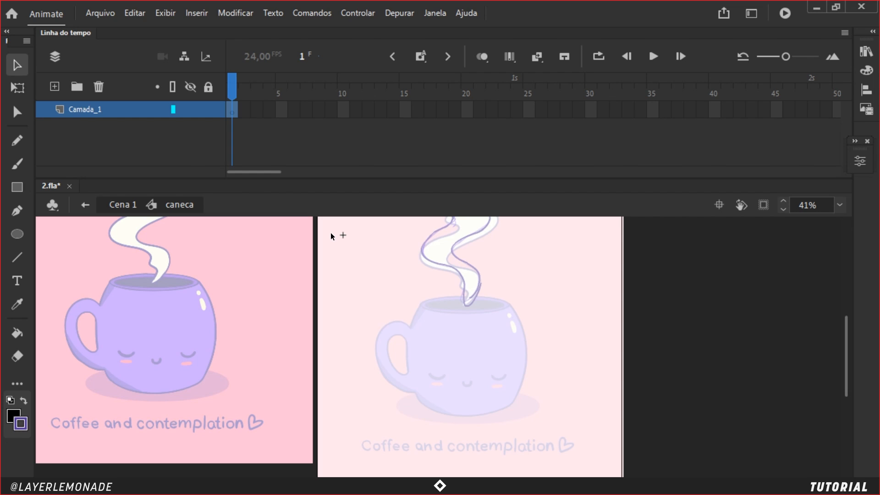
- Rename the symbol's internal layer as caneca and extend its first frame through frame 4
{"action": "double_click", "coordinate": [84, 109]}
{"action": "type", "text": "ca"}
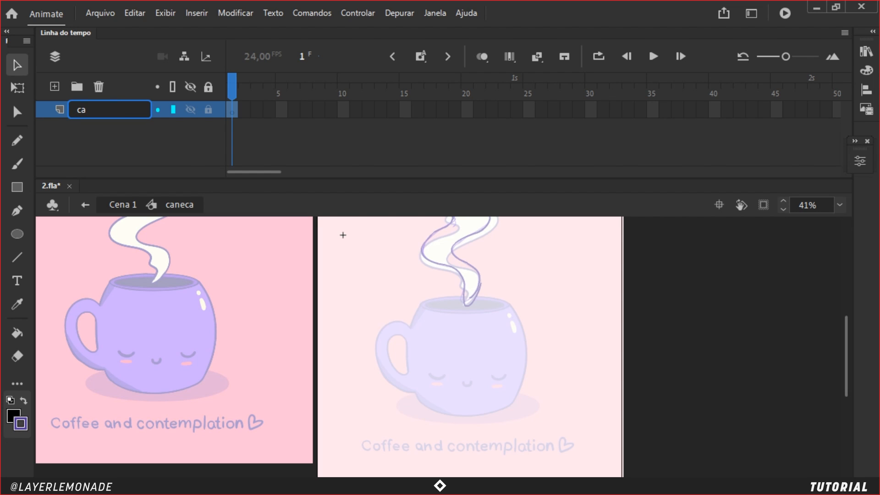
{"action": "type", "text": "neca"}
{"action": "key", "text": "Return"}
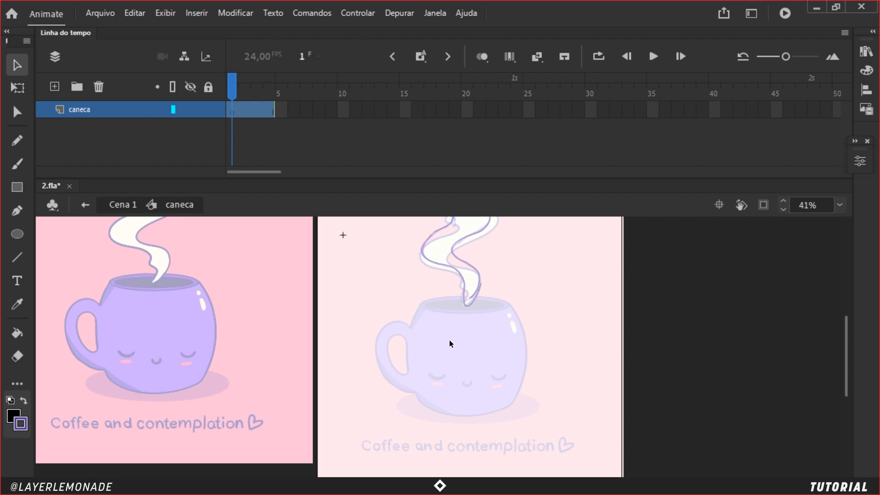
- Trace the cup's right side with the Pen tool, from the rim's right end down to the base corner
{"action": "left_click_drag", "start_coordinate": [491, 383], "coordinate": [438, 325]}
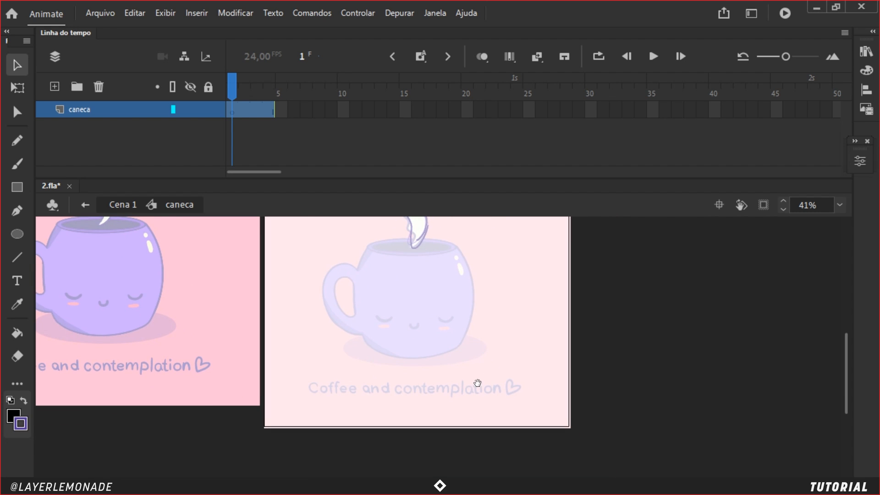
{"action": "key", "text": "ctrl+equal"}
{"action": "key", "text": "p"}
{"action": "left_click", "coordinate": [475, 235]}
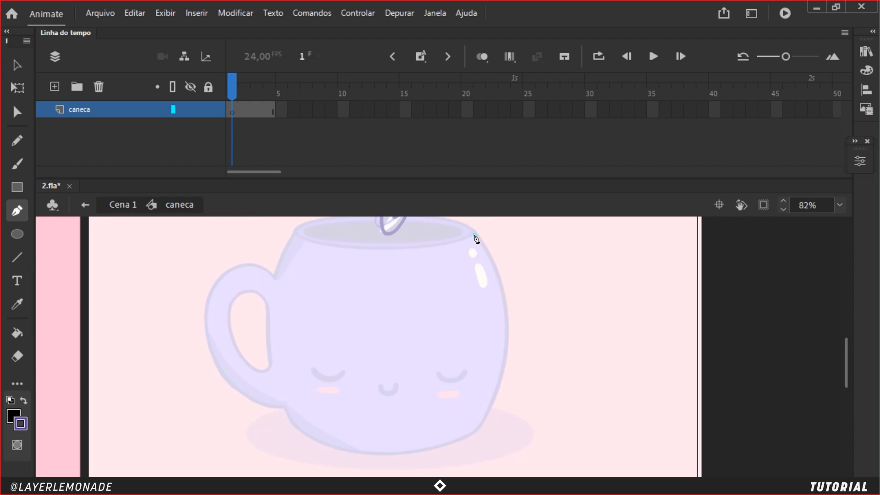
{"action": "left_click_drag", "start_coordinate": [509, 338], "coordinate": [503, 397]}
{"action": "left_click", "coordinate": [476, 432]}
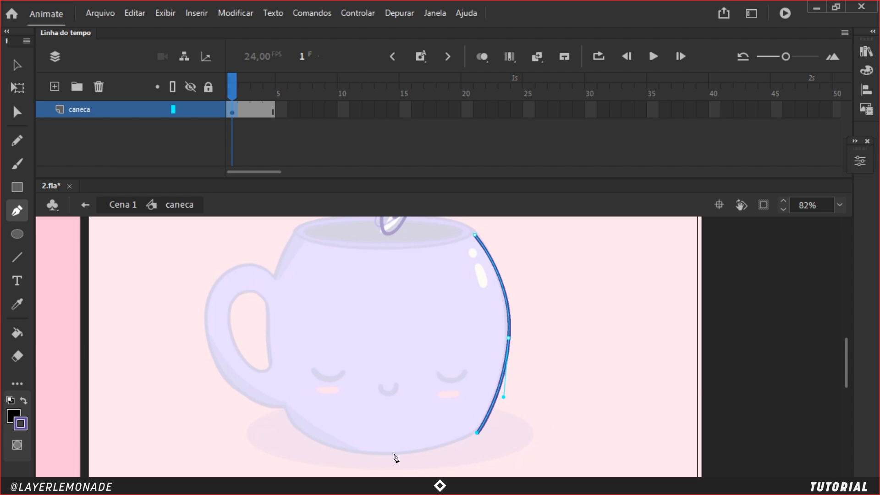
- Complete the Pen outline along the cup's base, around the outer handle and back over the rim
{"action": "left_click_drag", "start_coordinate": [383, 454], "coordinate": [343, 452]}
{"action": "left_click_drag", "start_coordinate": [291, 421], "coordinate": [268, 404]}
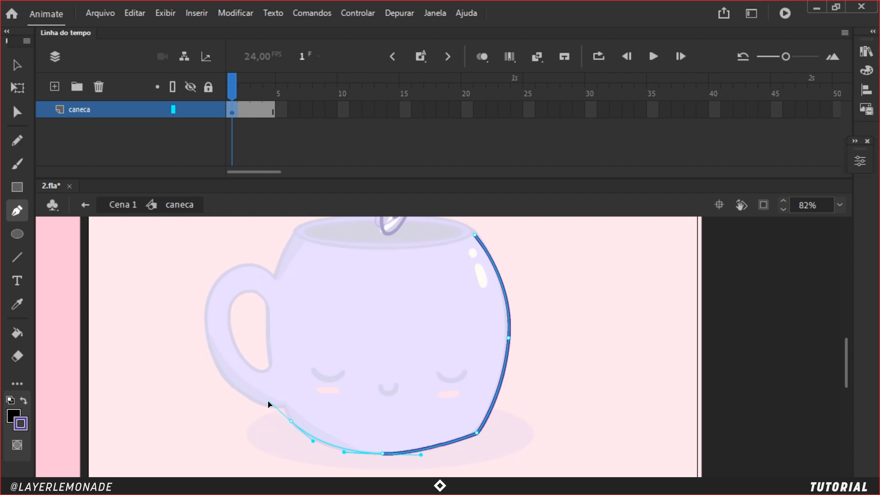
{"action": "mouse_move", "coordinate": [268, 404]}
{"action": "left_mouse_down"}
{"action": "mouse_move", "coordinate": [287, 418]}
{"action": "mouse_move", "coordinate": [269, 403]}
{"action": "left_mouse_up"}
{"action": "left_click", "coordinate": [284, 405]}
{"action": "left_click_drag", "start_coordinate": [284, 405], "coordinate": [289, 404]}
{"action": "left_click", "coordinate": [286, 408]}
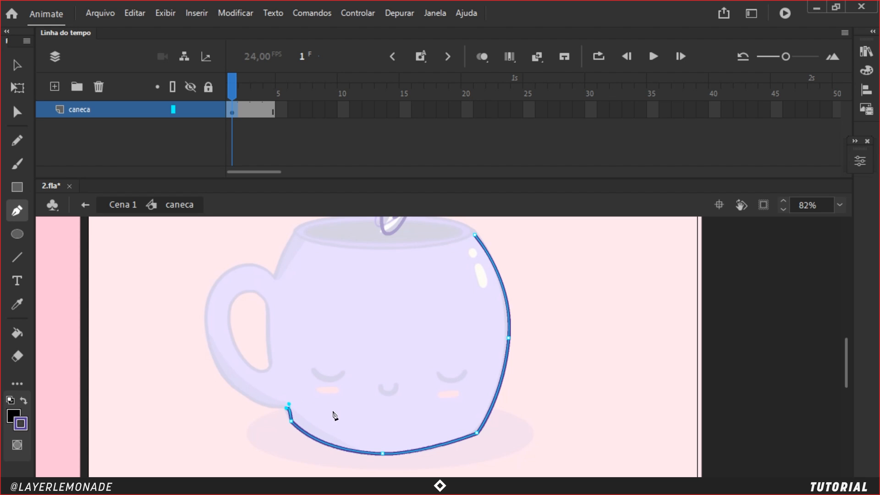
{"action": "left_click_drag", "start_coordinate": [221, 371], "coordinate": [197, 328]}
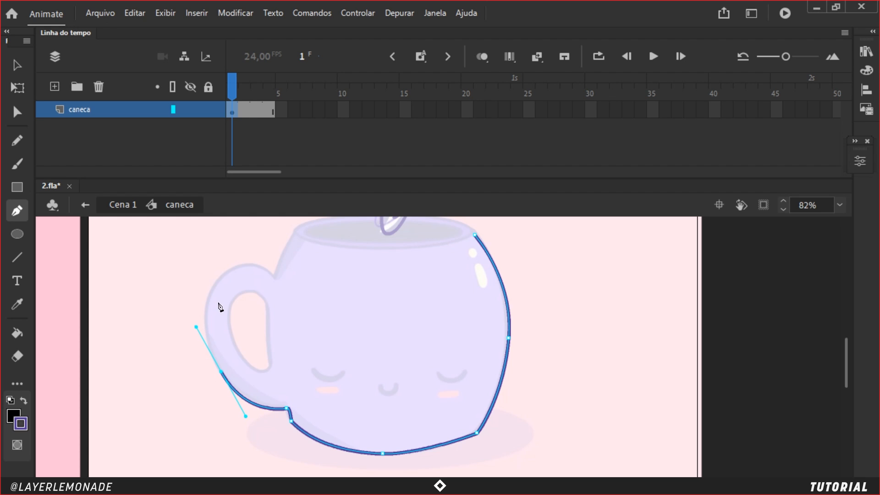
- Refine the cup outline at the rim's right corner and along the handle, undoing the last two handle adjustments
{"action": "key", "text": "v"}
{"action": "key", "text": "ctrl+="}
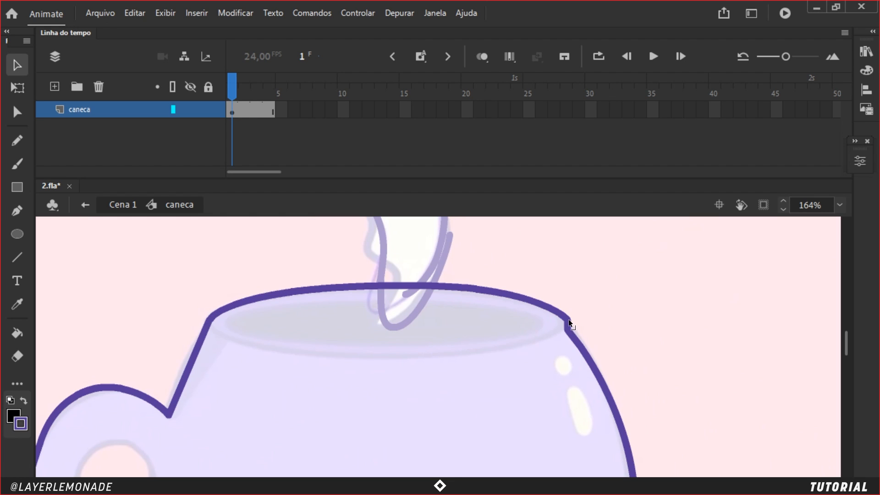
{"action": "left_click", "coordinate": [568, 319]}
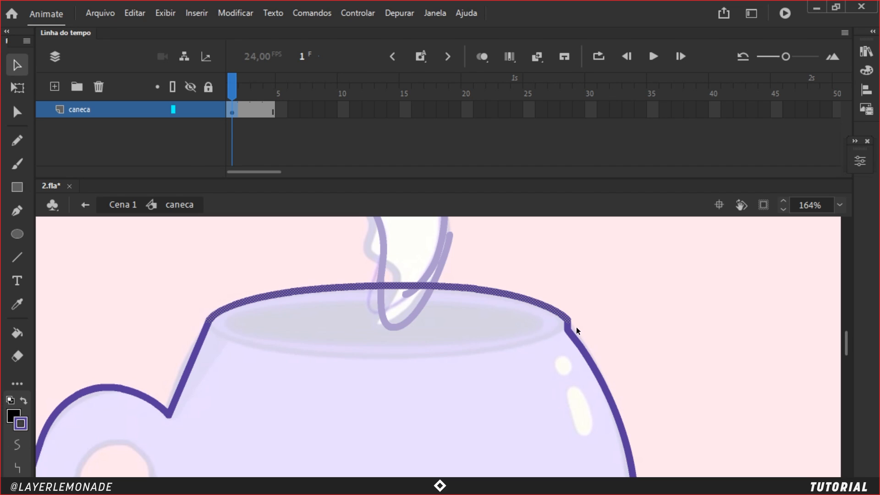
{"action": "left_click", "coordinate": [575, 327]}
{"action": "key", "text": "ctrl+minus"}
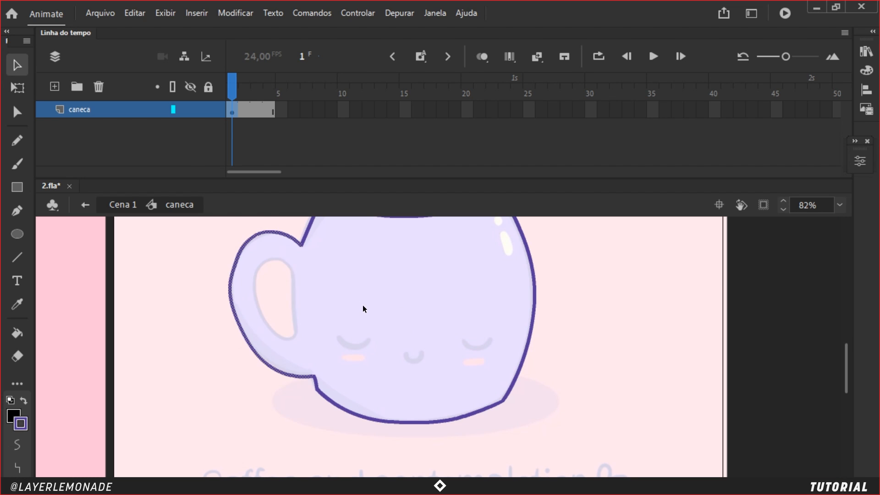
{"action": "key", "text": "ctrl+z"}
{"action": "key", "text": "ctrl+z"}
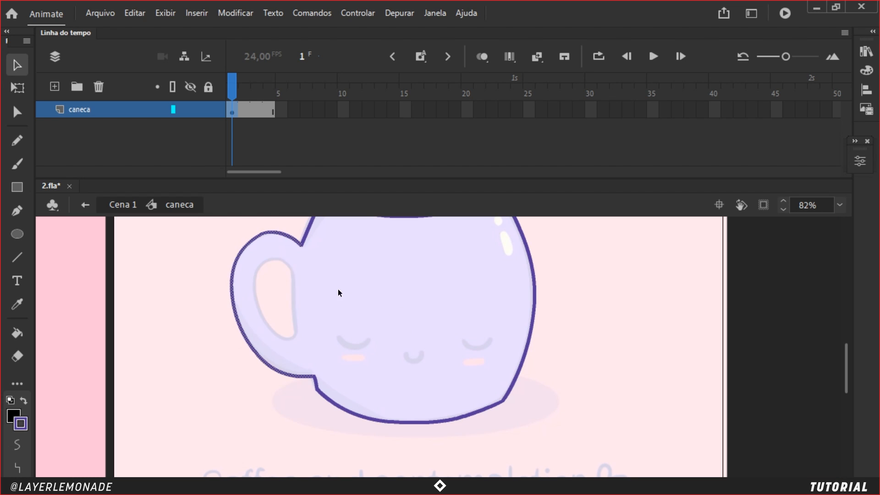
{"action": "left_click", "coordinate": [313, 287]}
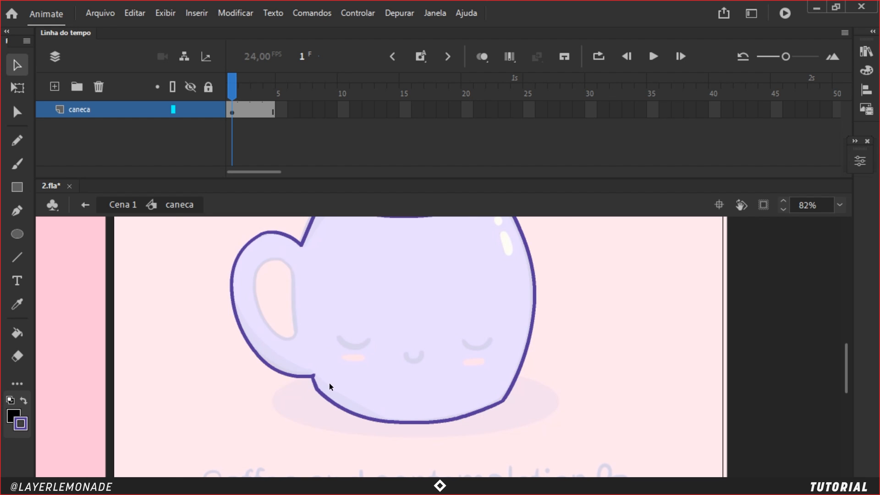
- Trace the handle's inner opening and the inner lines of the cup's rim
{"action": "scroll", "coordinate": [330, 383], "scroll_direction": "left", "scroll_amount": 2}
{"action": "key", "text": "y"}
{"action": "mouse_move", "coordinate": [357, 267]}
{"action": "left_mouse_down"}
{"action": "mouse_move", "coordinate": [360, 322]}
{"action": "mouse_move", "coordinate": [360, 260]}
{"action": "mouse_move", "coordinate": [331, 261]}
{"action": "mouse_move", "coordinate": [320, 281]}
{"action": "mouse_move", "coordinate": [361, 336]}
{"action": "left_mouse_up"}
{"action": "left_click_drag", "start_coordinate": [361, 336], "coordinate": [362, 337]}
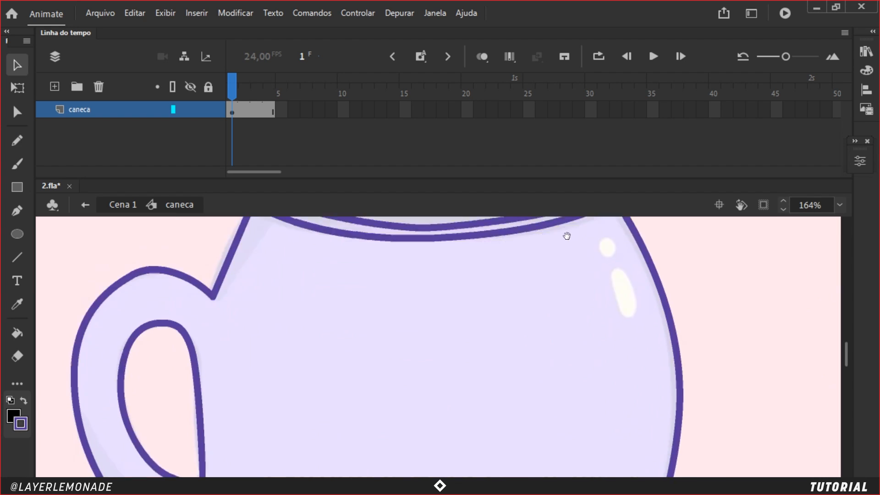
- Trace the cup's left closed eye and set its stroke size to 10
{"action": "left_click_drag", "start_coordinate": [567, 236], "coordinate": [646, 150]}
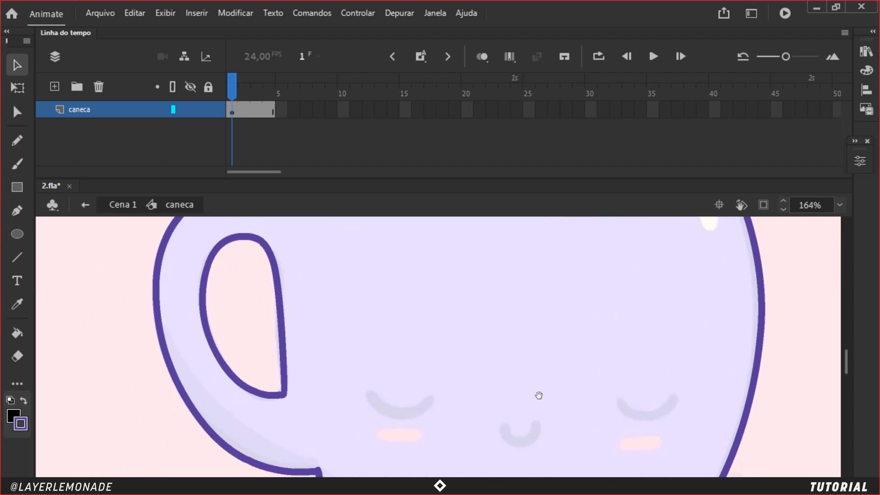
{"action": "left_click_drag", "start_coordinate": [541, 419], "coordinate": [520, 362]}
{"action": "left_click", "coordinate": [857, 164]}
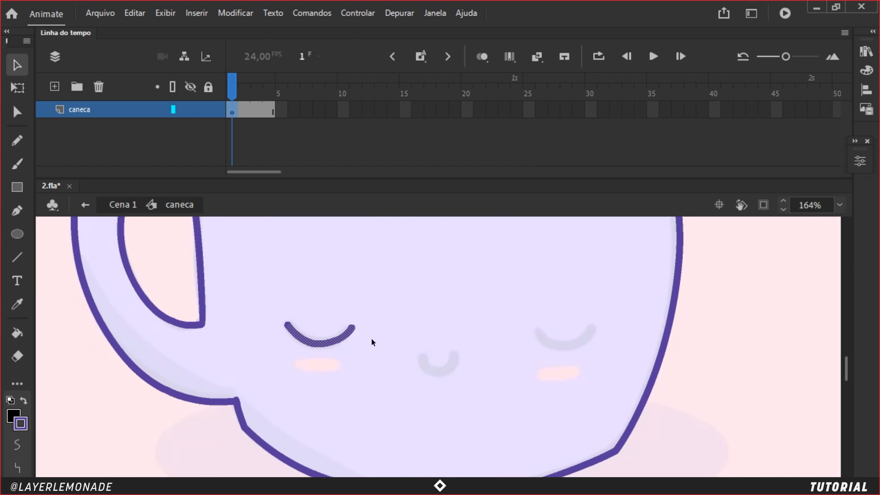
{"action": "left_click", "coordinate": [860, 161]}
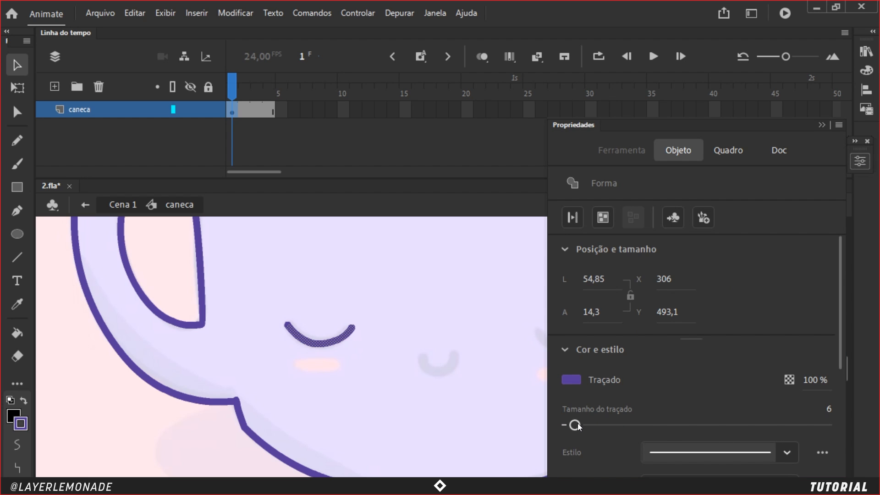
{"action": "mouse_move", "coordinate": [578, 424]}
{"action": "left_mouse_down"}
{"action": "mouse_move", "coordinate": [624, 432]}
{"action": "mouse_move", "coordinate": [581, 426]}
{"action": "left_mouse_up"}
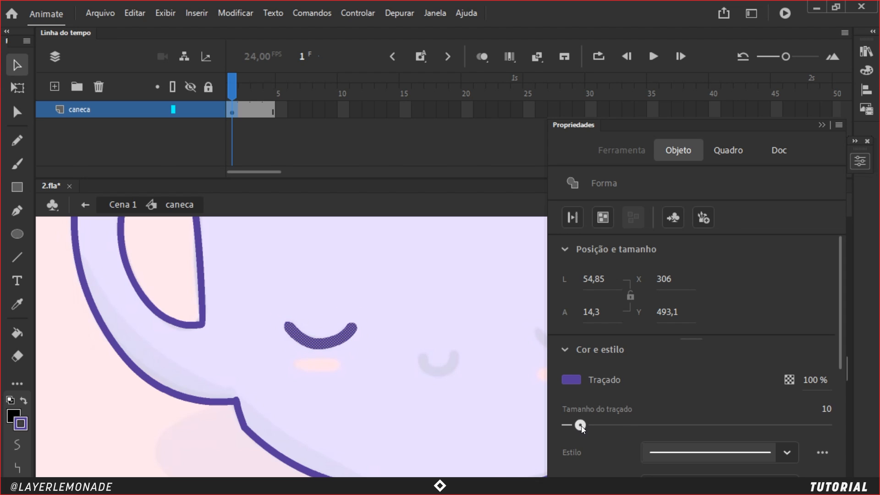
{"action": "left_click", "coordinate": [480, 325]}
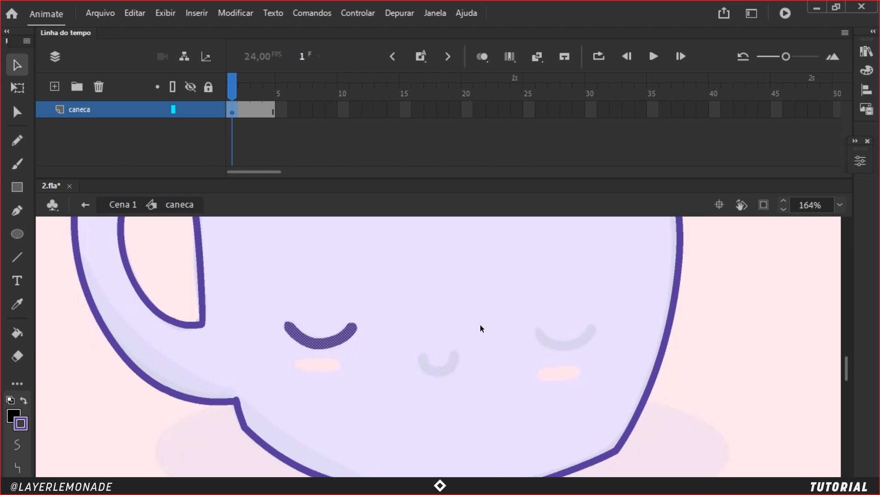
- Duplicate the left eye curve onto the right eye and the mouth, scaling the mouth copy down to match the reference
{"action": "mouse_move", "coordinate": [328, 341]}
{"action": "left_mouse_down"}
{"action": "mouse_move", "coordinate": [584, 343]}
{"action": "mouse_move", "coordinate": [433, 366]}
{"action": "mouse_move", "coordinate": [482, 376]}
{"action": "mouse_move", "coordinate": [441, 351]}
{"action": "left_mouse_up"}
{"action": "key", "text": "q"}
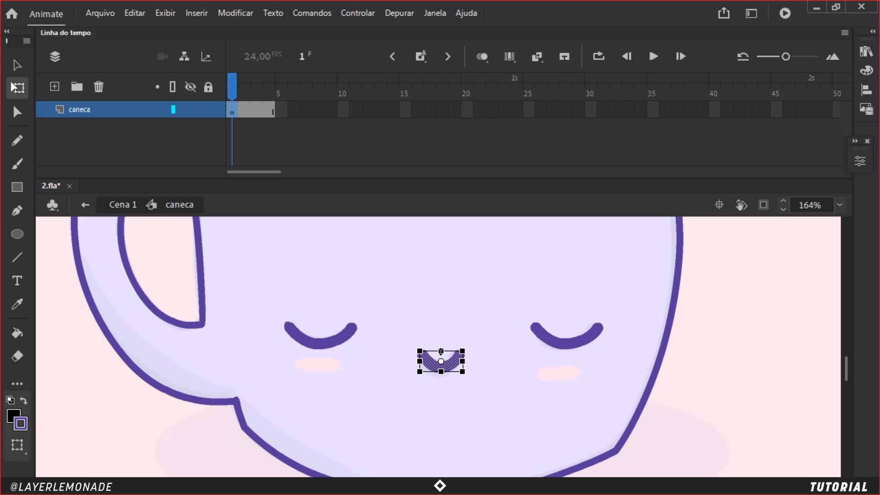
{"action": "left_click", "coordinate": [474, 323]}
- Set the stroke size of the cup's mouth line to 8
{"action": "key", "text": "ctrl+minus"}
{"action": "key", "text": "ctrl+equal"}
{"action": "key", "text": "space"}
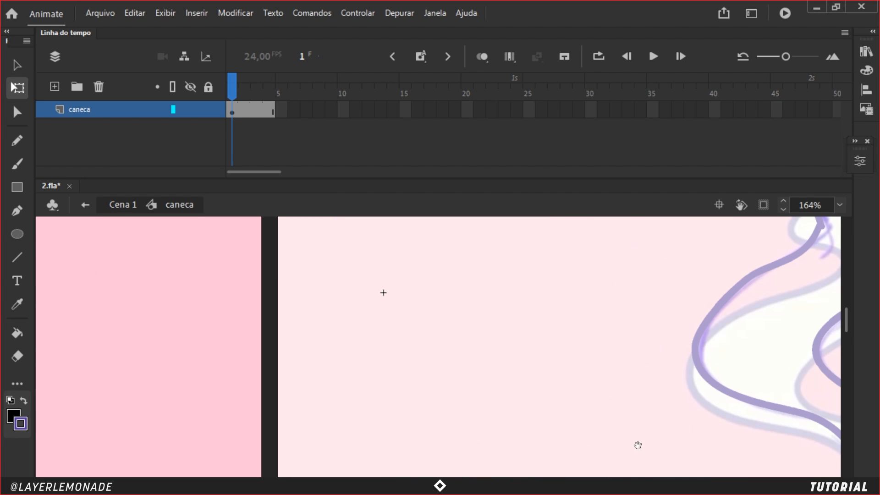
{"action": "left_click_drag", "start_coordinate": [637, 446], "coordinate": [498, 247]}
{"action": "left_click_drag", "start_coordinate": [637, 413], "coordinate": [503, 232]}
{"action": "left_click_drag", "start_coordinate": [644, 472], "coordinate": [491, 294]}
{"action": "key", "text": "v"}
{"action": "left_click", "coordinate": [471, 331]}
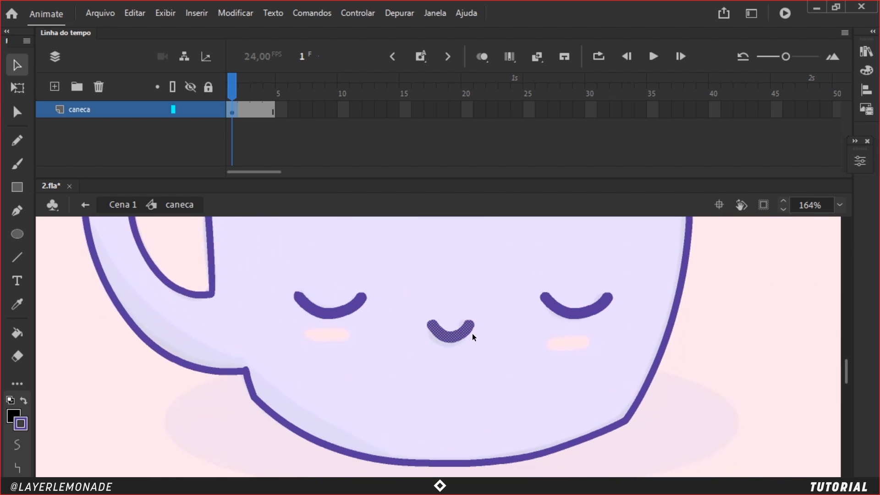
{"action": "left_click", "coordinate": [861, 161]}
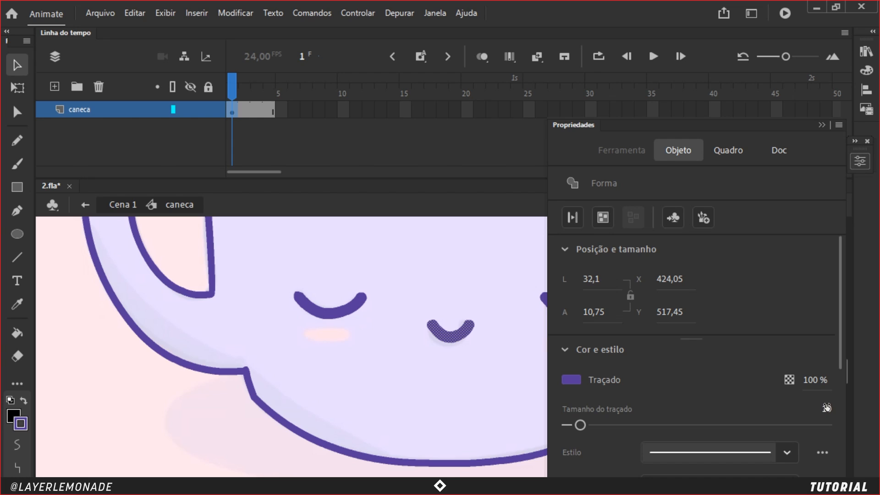
{"action": "left_click", "coordinate": [828, 408]}
{"action": "type", "text": "6"}
{"action": "key", "text": "Return"}
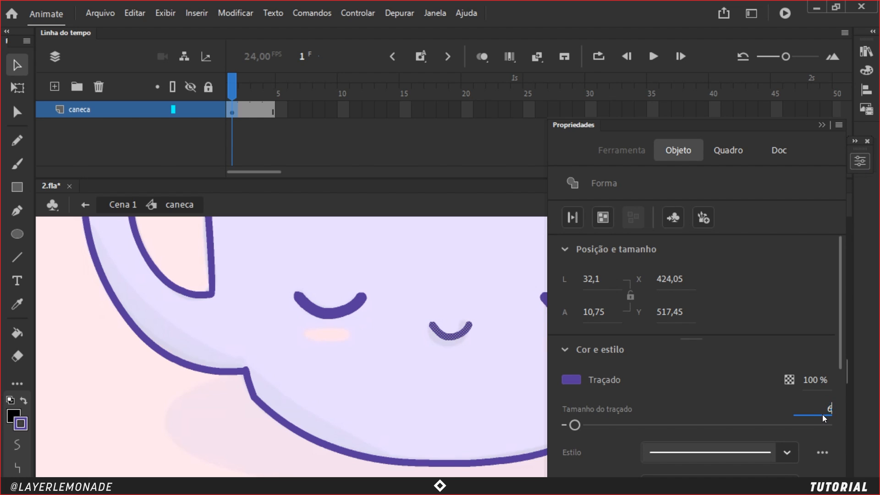
{"action": "left_click_drag", "start_coordinate": [833, 408], "coordinate": [834, 410]}
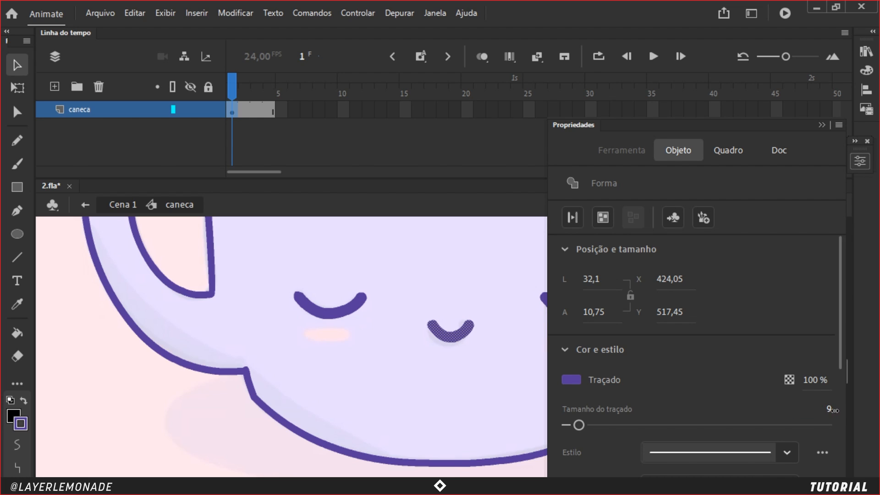
{"action": "left_click", "coordinate": [829, 411]}
{"action": "type", "text": "8"}
{"action": "left_click", "coordinate": [463, 422]}
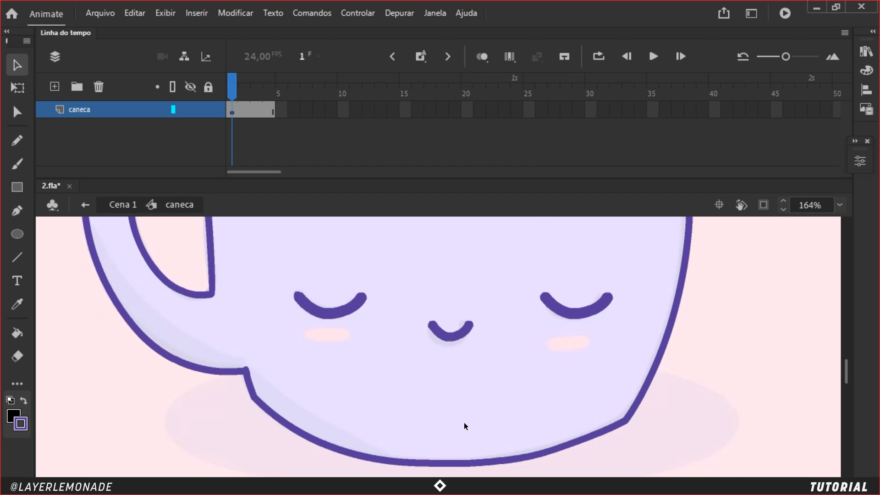
{"action": "key", "text": "ctrl+minus"}
{"action": "key", "text": "ctrl+minus"}
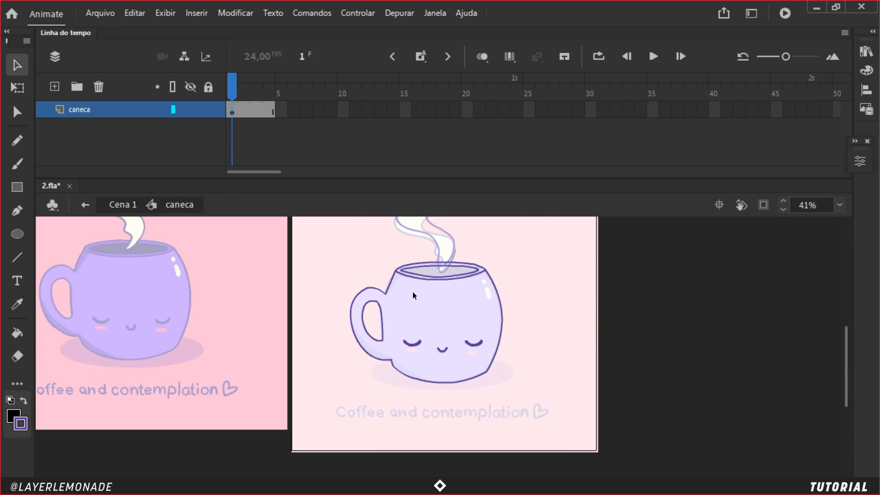
{"action": "key", "text": "ctrl+equal"}
{"action": "left_click_drag", "start_coordinate": [579, 402], "coordinate": [556, 319]}
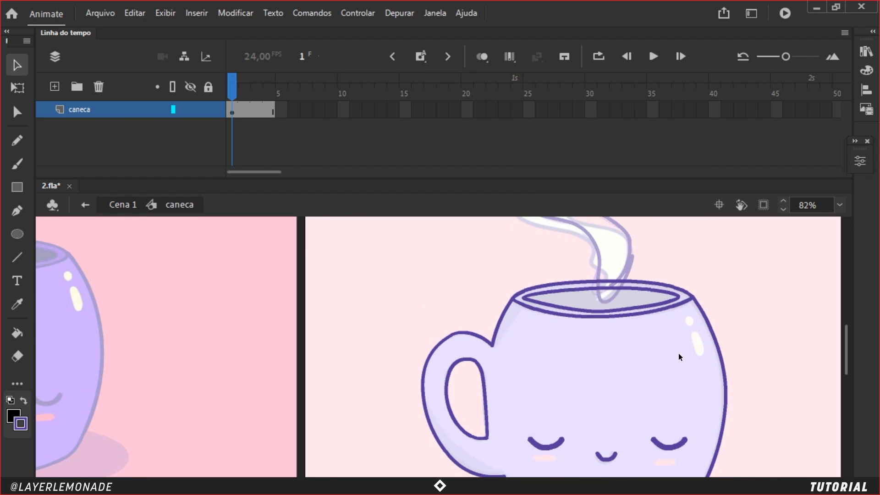
{"action": "key", "text": "ctrl+minus"}
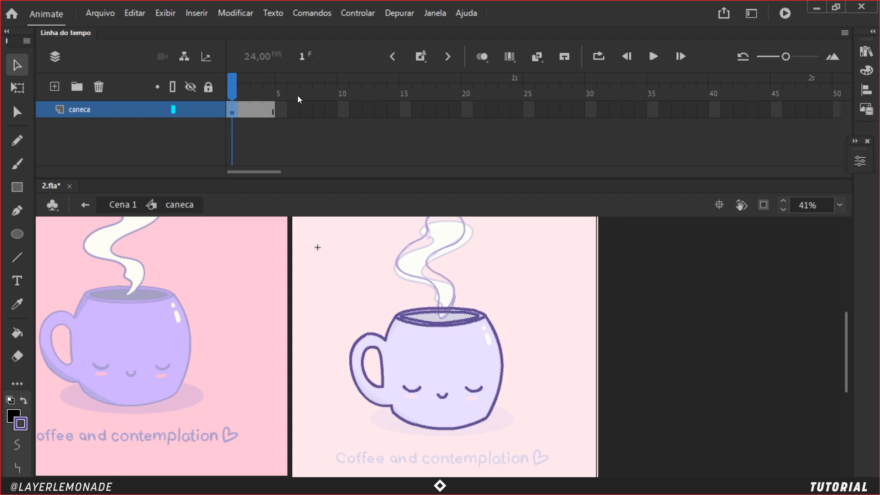
- Create an empty keyframe at frame 5 of the caneca layer and extend it through frame 8
{"action": "left_click", "coordinate": [282, 111]}
{"action": "key", "text": "F5"}
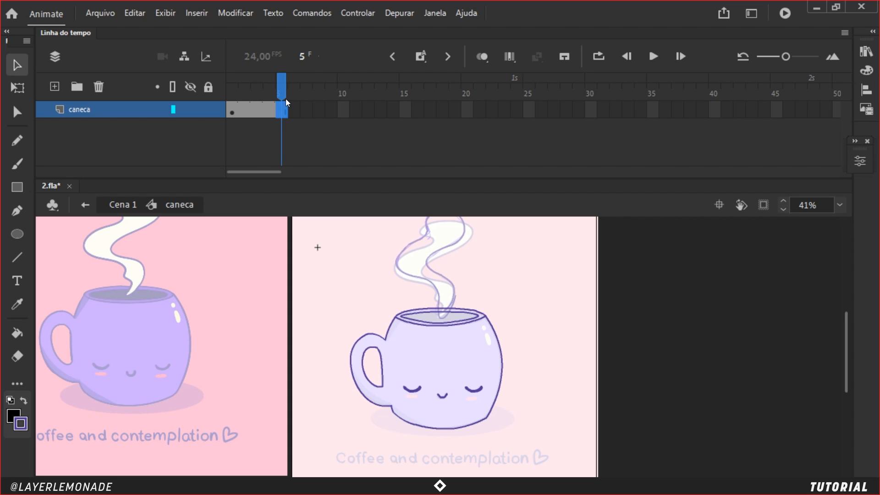
{"action": "key", "text": "F7"}
{"action": "key", "text": "F5"}
{"action": "key", "text": "F5"}
{"action": "key", "text": "F5"}
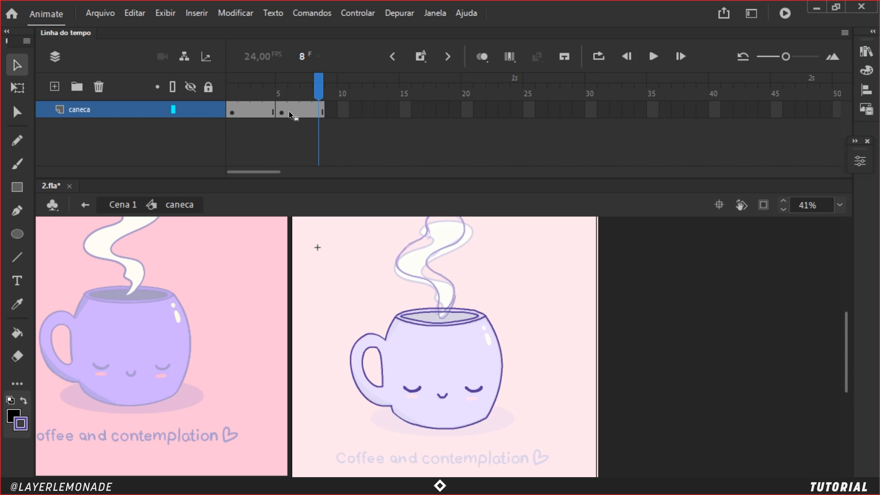
{"action": "key", "text": "Delete"}
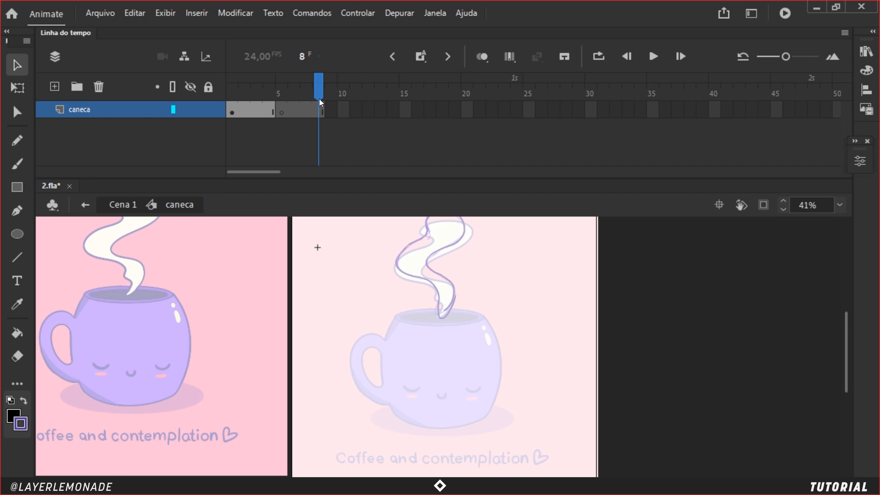
- Create an empty keyframe at frame 9 of the caneca layer, with its frames extending through frame 12
{"action": "key", "text": "F5"}
{"action": "key", "text": "F5"}
{"action": "key", "text": "F5"}
{"action": "key", "text": "F5"}
{"action": "left_click", "coordinate": [326, 86]}
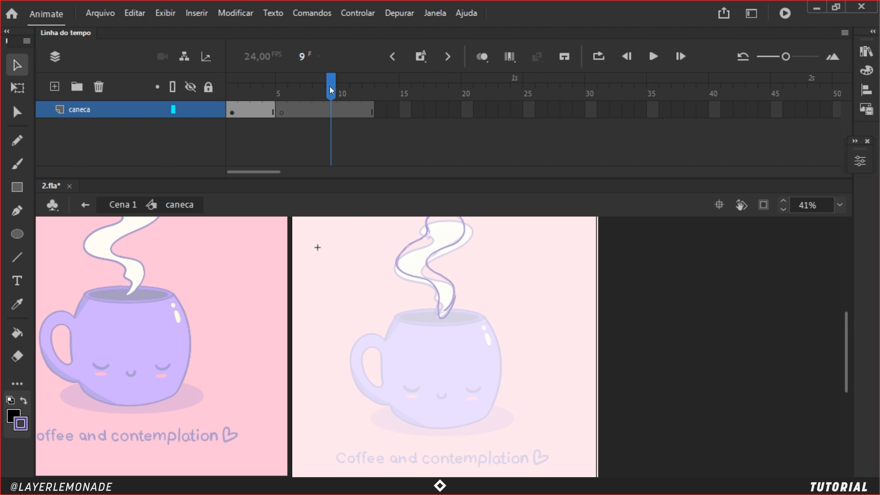
{"action": "key", "text": "F7"}
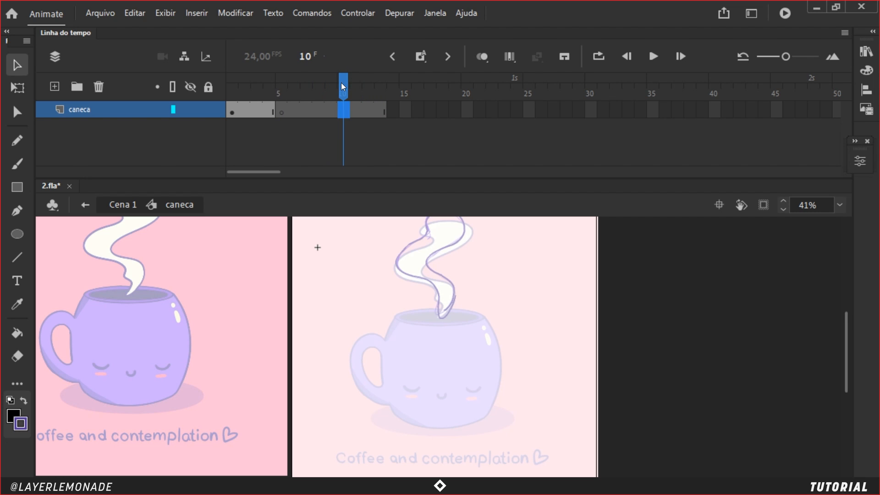
{"action": "left_click_drag", "start_coordinate": [342, 84], "coordinate": [219, 99]}
{"action": "key", "text": "shift+F5"}
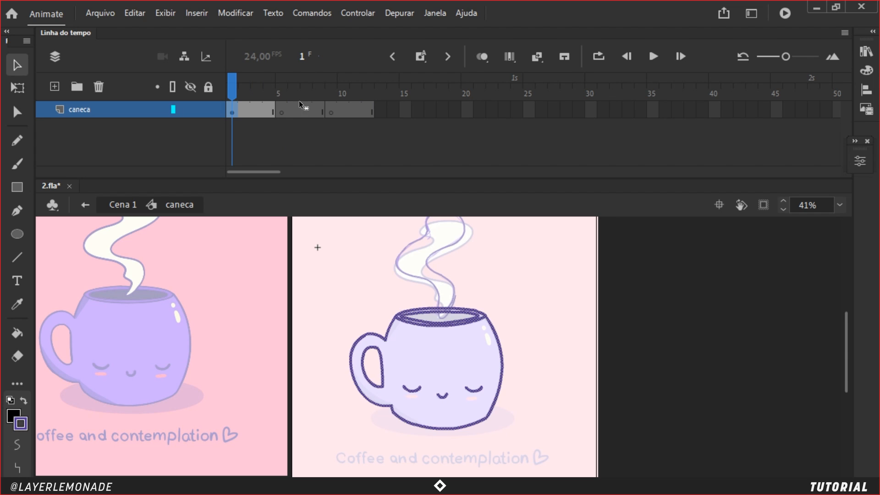
- Paste the frame 1 cup drawing in place into the frame 5 keyframe and round its lower outline slightly
{"action": "left_click", "coordinate": [282, 92]}
{"action": "left_click", "coordinate": [283, 113]}
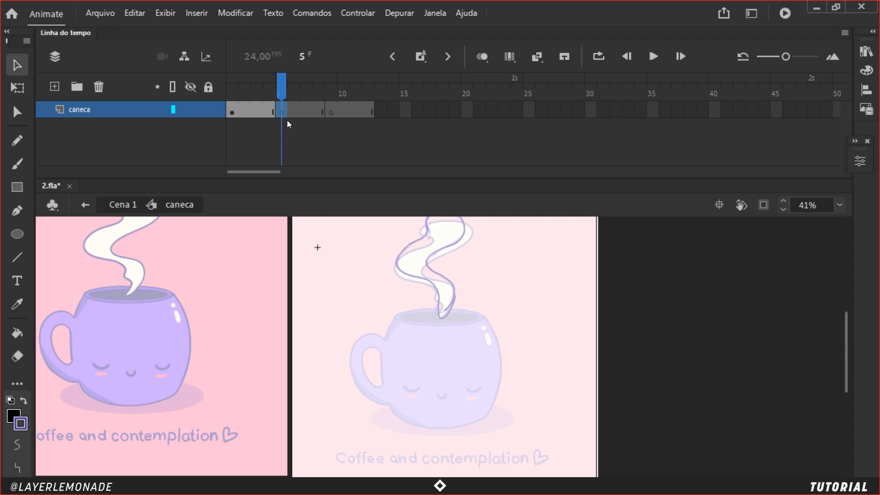
{"action": "key", "text": "ctrl+shift+v"}
{"action": "scroll", "coordinate": [461, 270], "scroll_direction": "down", "scroll_amount": 2}
{"action": "key", "text": "ctrl+equal"}
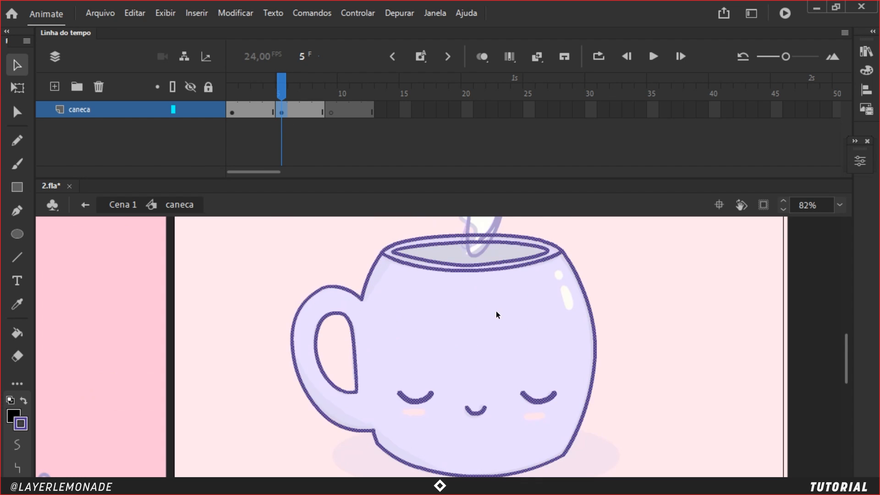
{"action": "scroll", "coordinate": [494, 304], "scroll_direction": "down", "scroll_amount": 1}
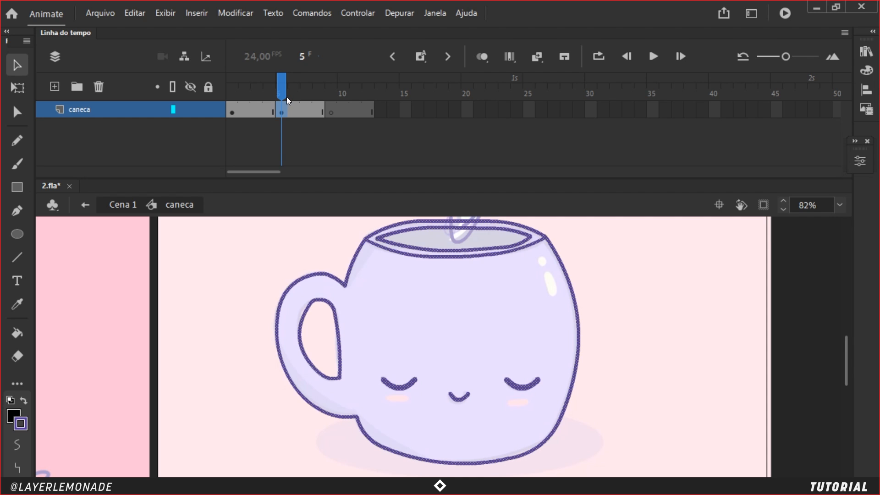
- Paste the cup drawing in place into the frame 9 keyframe and slightly vary its body and handle outlines
{"action": "mouse_move", "coordinate": [284, 87]}
{"action": "left_mouse_down"}
{"action": "mouse_move", "coordinate": [266, 82]}
{"action": "mouse_move", "coordinate": [329, 88]}
{"action": "left_mouse_up"}
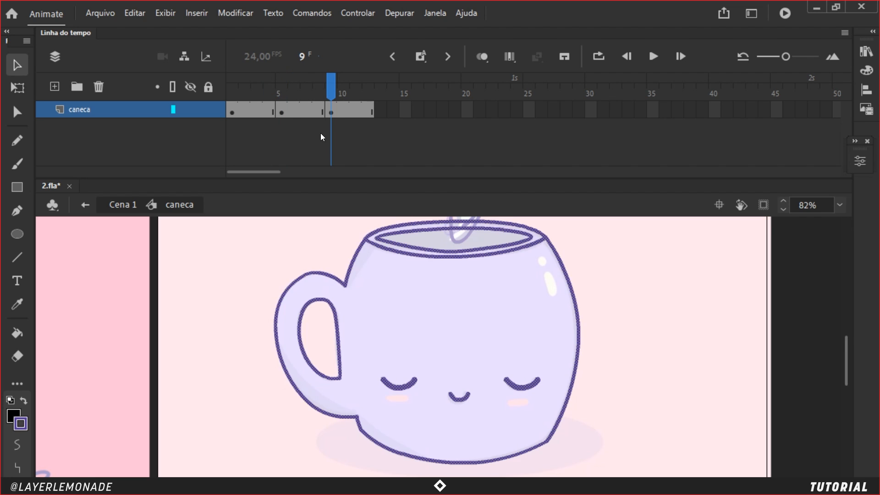
{"action": "left_click", "coordinate": [331, 111]}
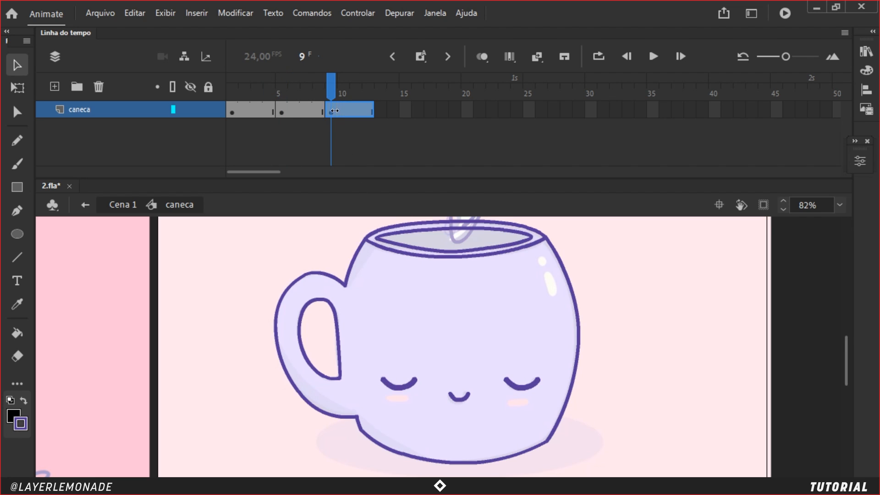
{"action": "left_click_drag", "start_coordinate": [238, 223], "coordinate": [631, 460]}
{"action": "key", "text": "ctrl+minus"}
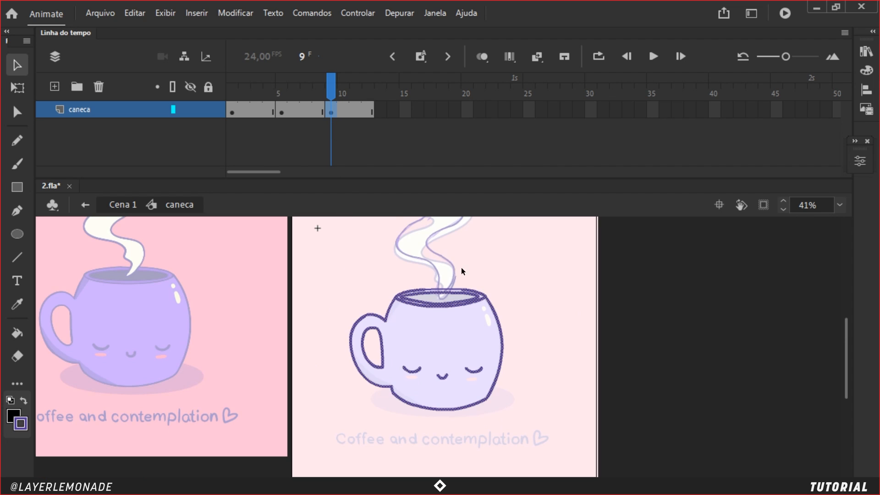
{"action": "mouse_move", "coordinate": [317, 275]}
{"action": "left_mouse_down"}
{"action": "mouse_move", "coordinate": [474, 323]}
{"action": "mouse_move", "coordinate": [554, 463]}
{"action": "left_mouse_up"}
{"action": "key", "text": "ctrl+alt+shift+m"}
{"action": "key", "text": "ctrl+alt+shift+m"}
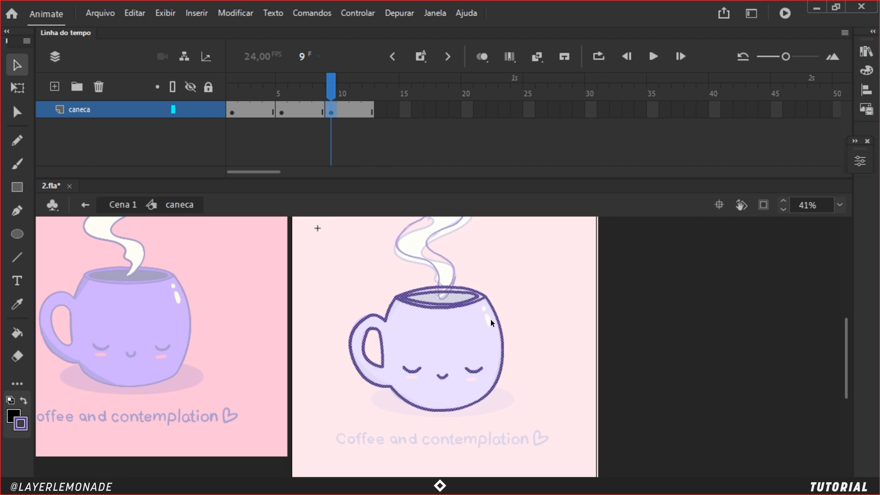
{"action": "mouse_move", "coordinate": [330, 87]}
{"action": "left_mouse_down"}
{"action": "mouse_move", "coordinate": [319, 87]}
{"action": "mouse_move", "coordinate": [331, 89]}
{"action": "left_mouse_up"}
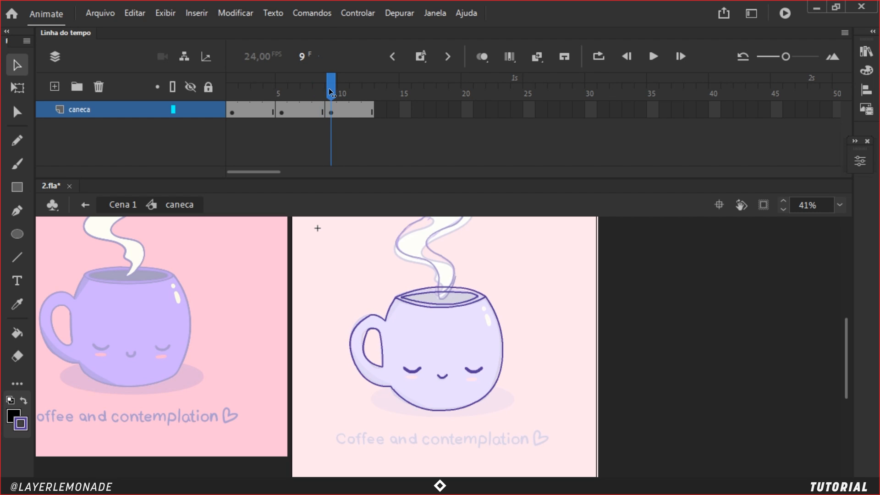
- Reshape the outer and inner curves of the cup's rim on frame 9
{"action": "key", "text": "ctrl+equal"}
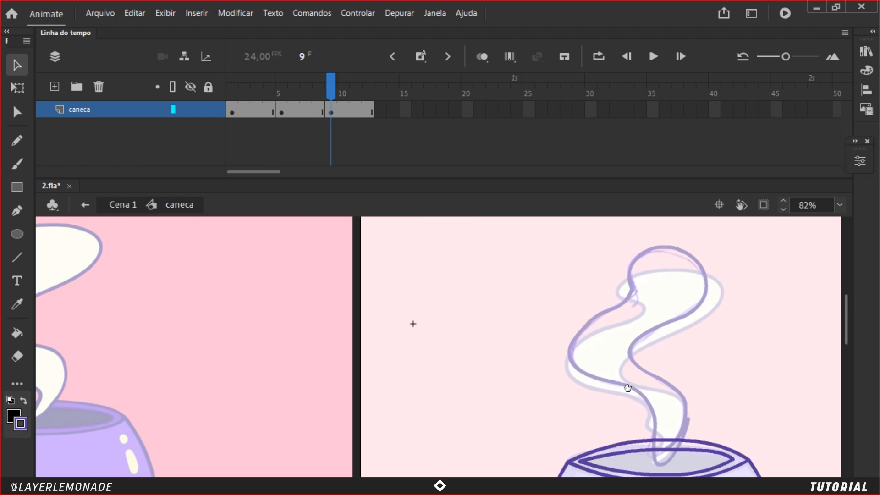
{"action": "left_click_drag", "start_coordinate": [628, 388], "coordinate": [406, 214]}
{"action": "key", "text": "ctrl+equal"}
{"action": "left_click_drag", "start_coordinate": [692, 377], "coordinate": [492, 241]}
{"action": "mouse_move", "coordinate": [468, 278]}
{"action": "left_mouse_down"}
{"action": "mouse_move", "coordinate": [470, 286]}
{"action": "mouse_move", "coordinate": [470, 270]}
{"action": "left_mouse_up"}
{"action": "left_click_drag", "start_coordinate": [321, 286], "coordinate": [270, 292]}
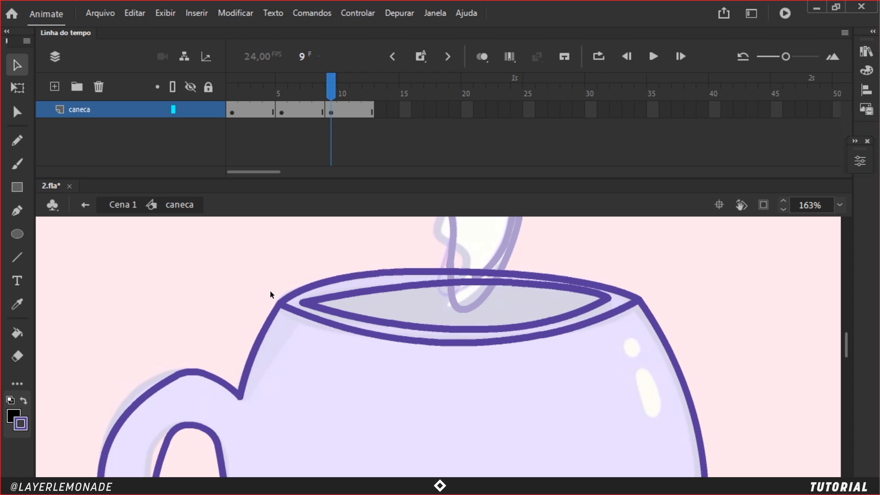
{"action": "left_click_drag", "start_coordinate": [505, 273], "coordinate": [521, 267]}
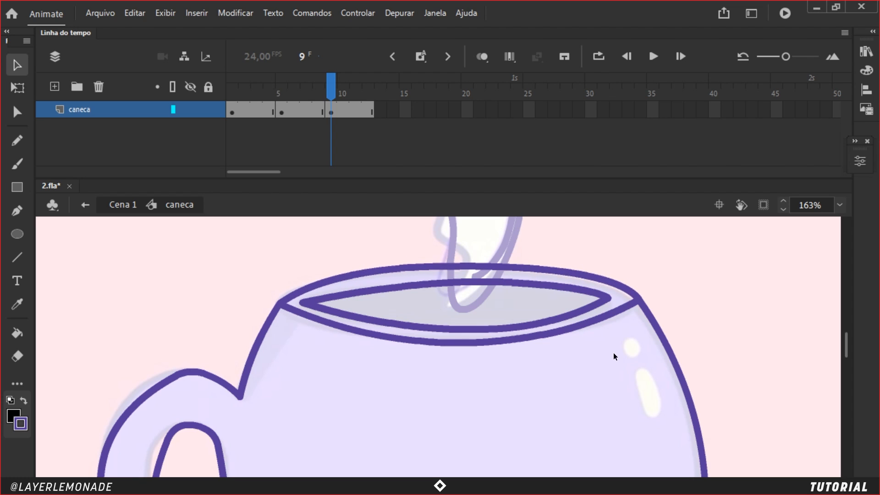
{"action": "mouse_move", "coordinate": [307, 300]}
{"action": "left_mouse_down"}
{"action": "mouse_move", "coordinate": [323, 292]}
{"action": "mouse_move", "coordinate": [312, 292]}
{"action": "left_mouse_up"}
- Adjust the cup's bottom curve on frame 9 and the corner where the handle meets the body
{"action": "key", "text": "ctrl+minus"}
{"action": "scroll", "coordinate": [517, 401], "scroll_direction": "down", "scroll_amount": 3}
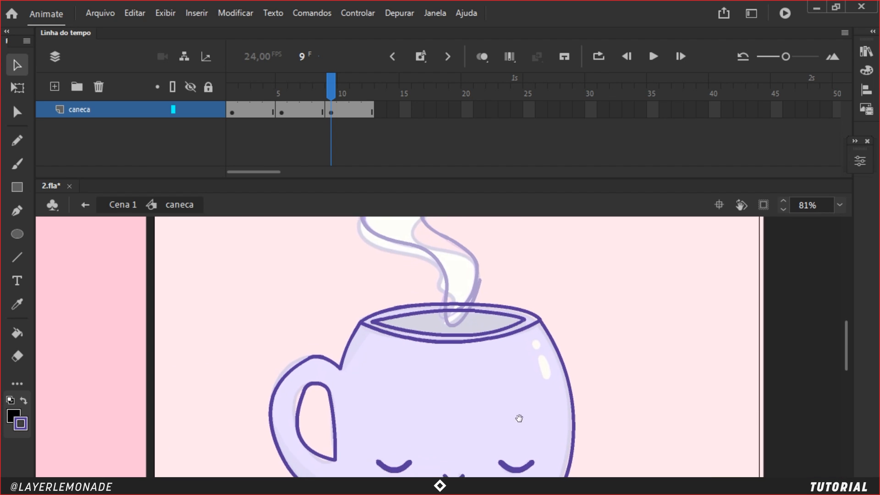
{"action": "left_click_drag", "start_coordinate": [556, 332], "coordinate": [554, 334]}
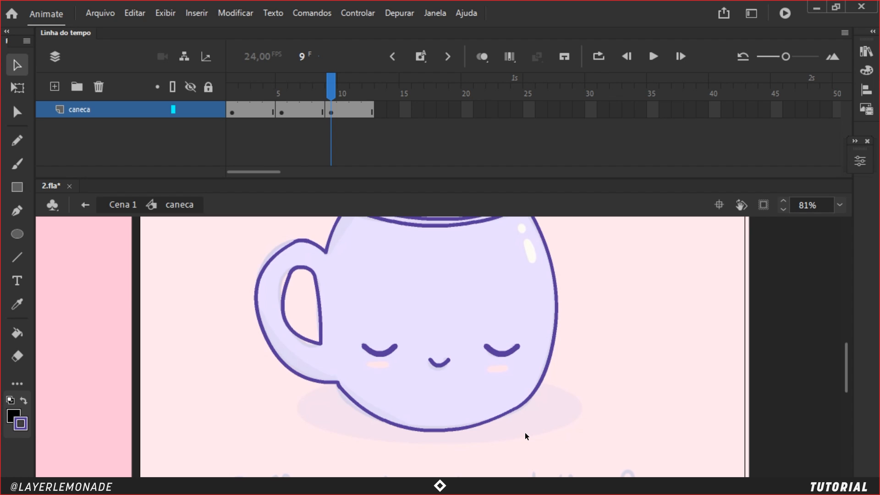
{"action": "left_click_drag", "start_coordinate": [346, 394], "coordinate": [346, 398]}
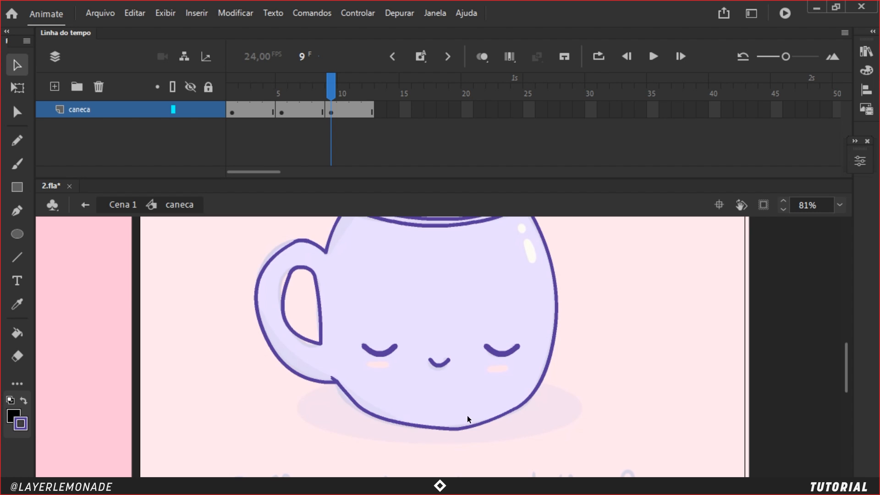
{"action": "key", "text": "ctrl+z"}
{"action": "left_click_drag", "start_coordinate": [455, 428], "coordinate": [455, 425]}
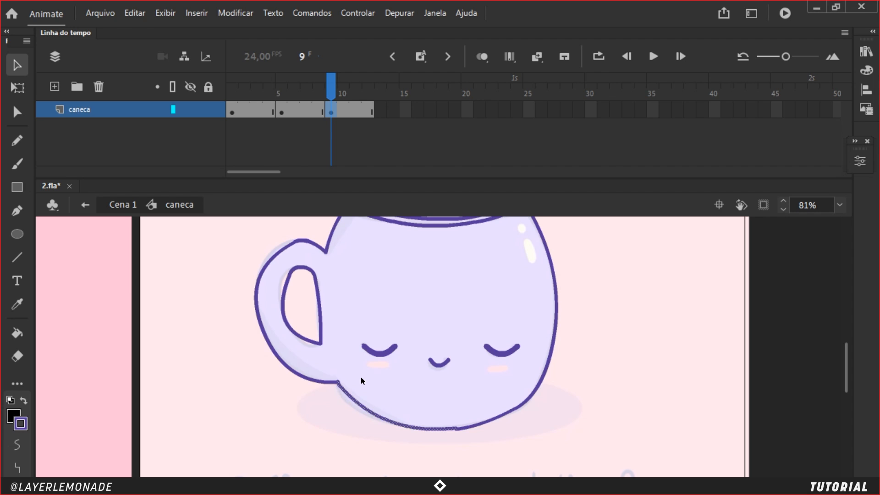
{"action": "left_click", "coordinate": [339, 388]}
{"action": "left_click", "coordinate": [345, 380]}
{"action": "mouse_move", "coordinate": [339, 386]}
{"action": "left_mouse_down"}
{"action": "mouse_move", "coordinate": [340, 398]}
{"action": "mouse_move", "coordinate": [340, 387]}
{"action": "left_mouse_up"}
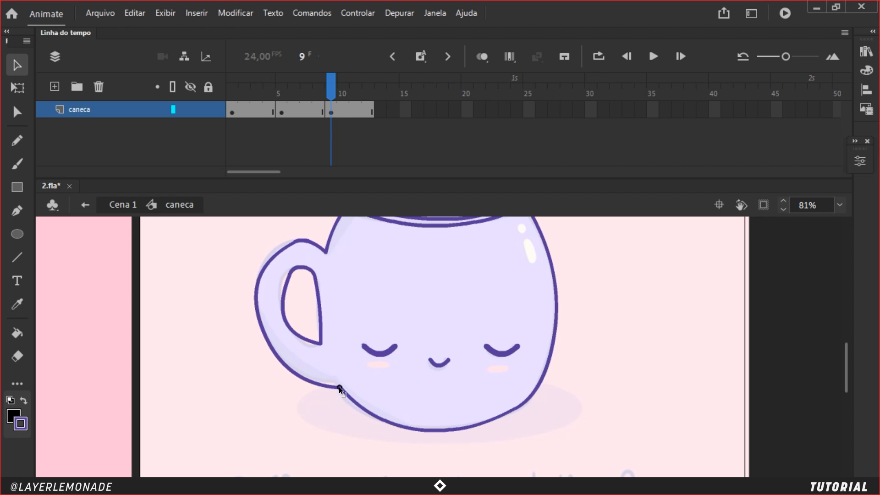
- Examine the anchor points and bottom segment of the cup's outline on frame 9
{"action": "key", "text": "a"}
{"action": "left_click", "coordinate": [358, 403]}
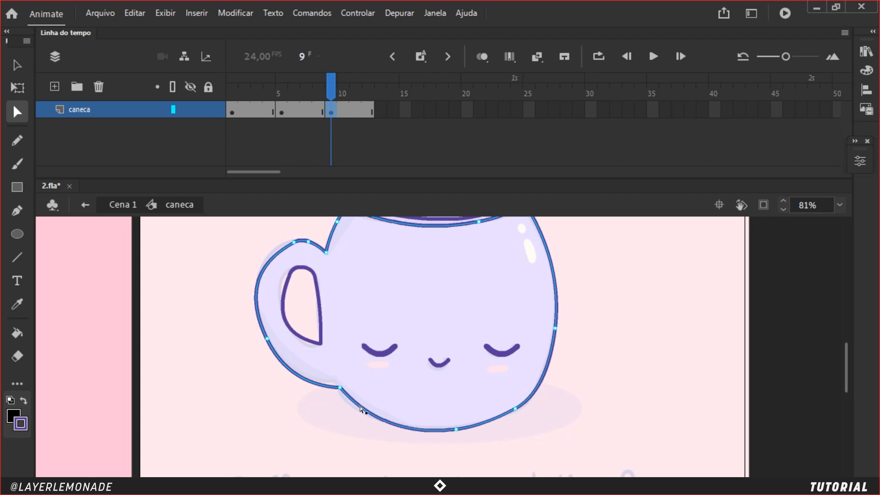
{"action": "key", "text": "p"}
{"action": "key", "text": "v"}
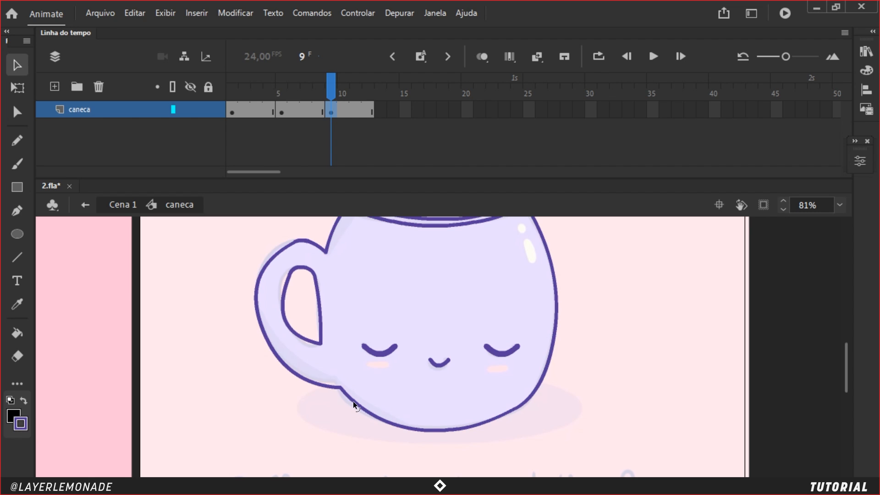
{"action": "left_click", "coordinate": [358, 402]}
{"action": "left_click", "coordinate": [360, 406]}
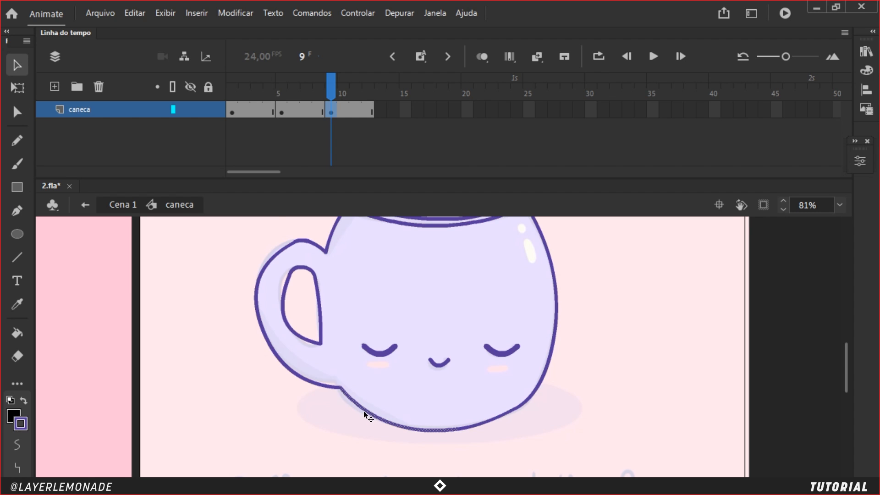
{"action": "key", "text": "ctrl+equal"}
{"action": "key", "text": "ctrl+minus"}
- Enable loop playback over frames 1 to 12 of the caneca symbol and play the cup animation
{"action": "left_click", "coordinate": [226, 97]}
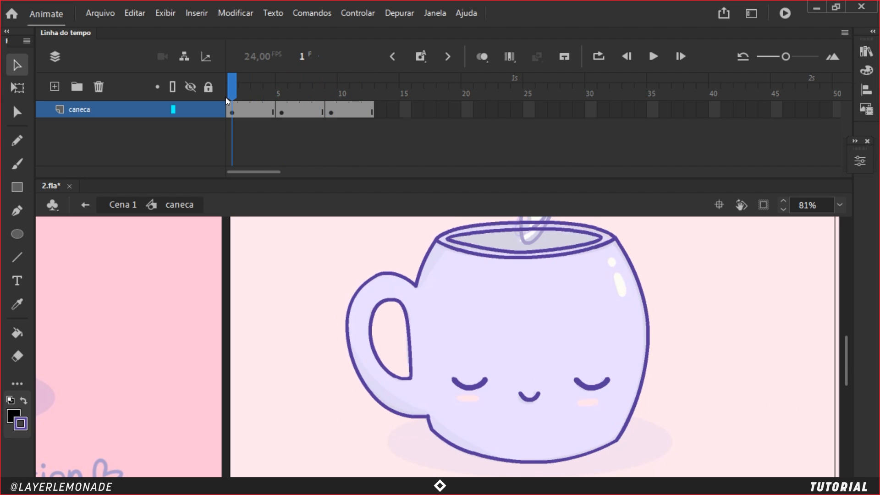
{"action": "left_click", "coordinate": [598, 56]}
{"action": "left_click_drag", "start_coordinate": [275, 79], "coordinate": [371, 78]}
{"action": "left_click", "coordinate": [654, 56]}
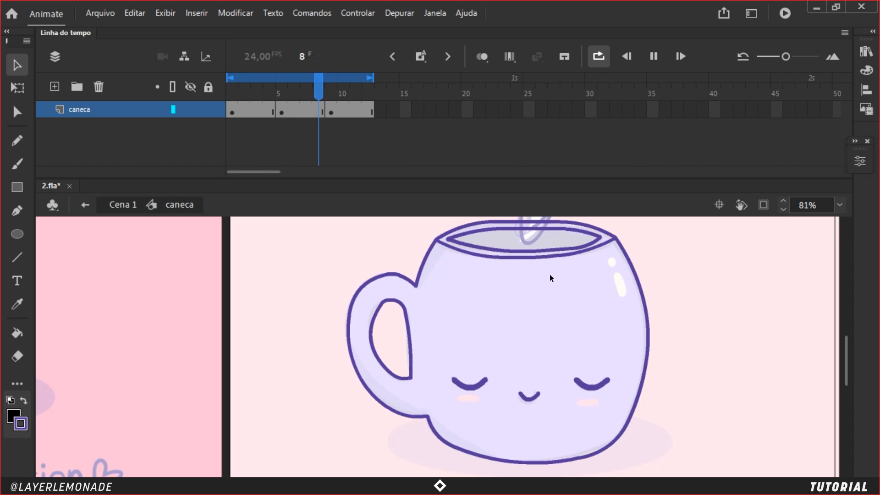
{"action": "left_click", "coordinate": [273, 87]}
{"action": "mouse_move", "coordinate": [287, 90]}
{"action": "left_mouse_down"}
{"action": "mouse_move", "coordinate": [340, 90]}
{"action": "mouse_move", "coordinate": [291, 81]}
{"action": "left_mouse_up"}
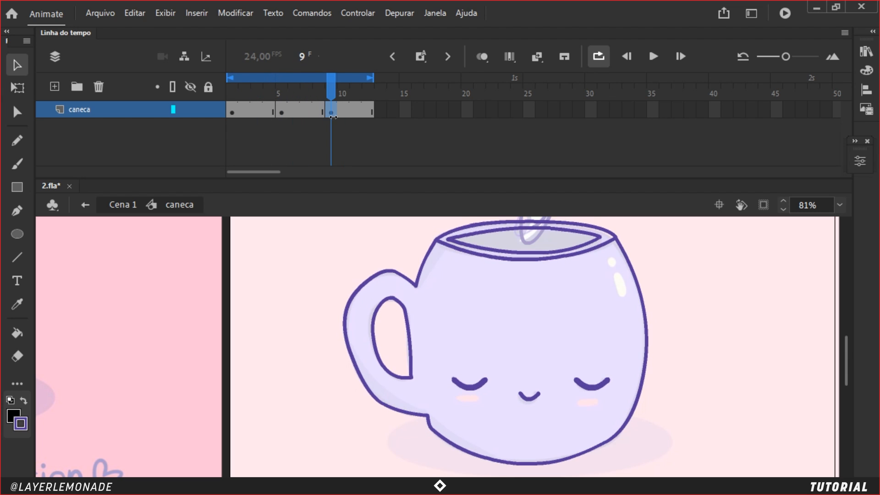
- Replace the cup drawing on frame 9 with a copy of the frame 1 drawing pasted in place
{"action": "key", "text": "Delete"}
{"action": "left_click", "coordinate": [232, 111]}
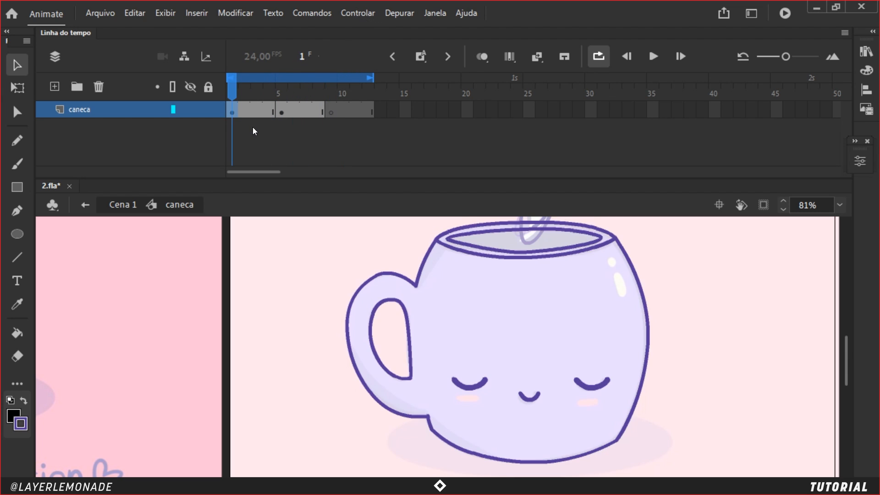
{"action": "left_click", "coordinate": [333, 115]}
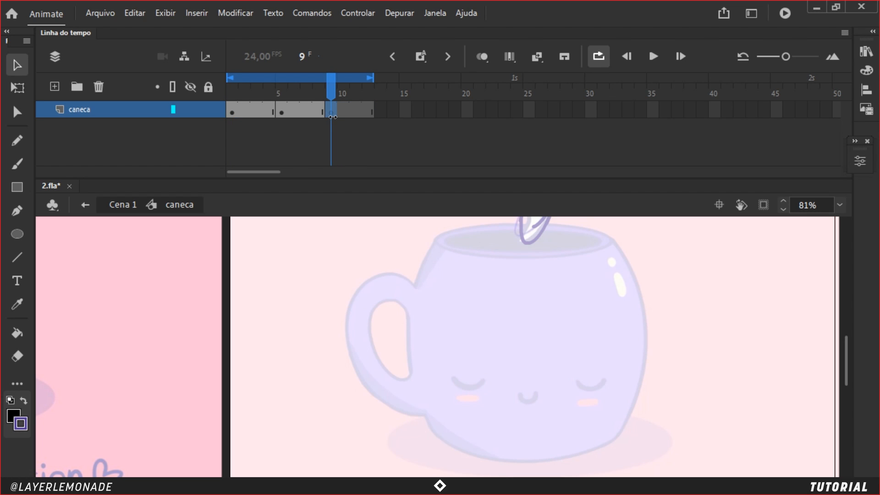
{"action": "key", "text": "ctrl+shift+v"}
{"action": "key", "text": "comma"}
{"action": "key", "text": "comma"}
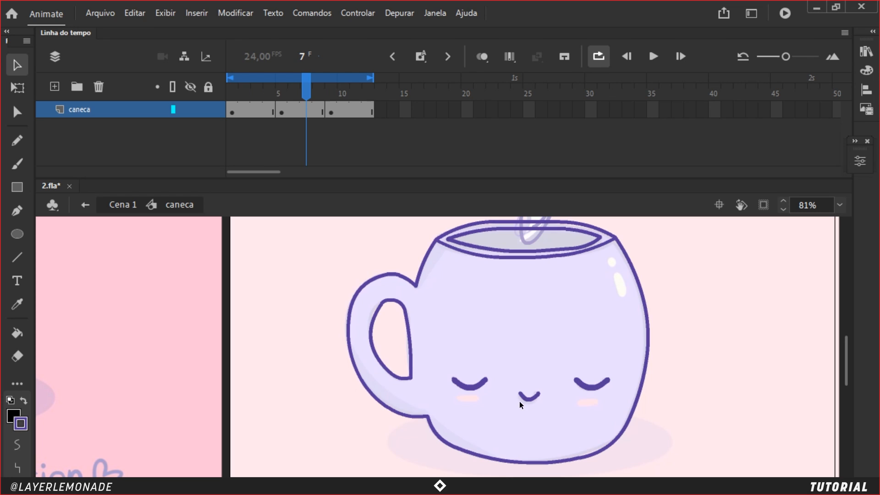
{"action": "key", "text": "ctrl+minus"}
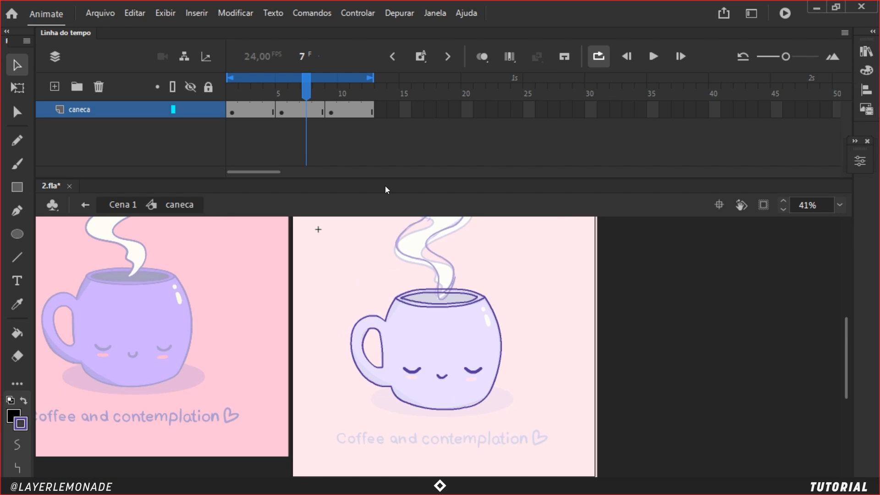
{"action": "left_click_drag", "start_coordinate": [301, 88], "coordinate": [230, 85]}
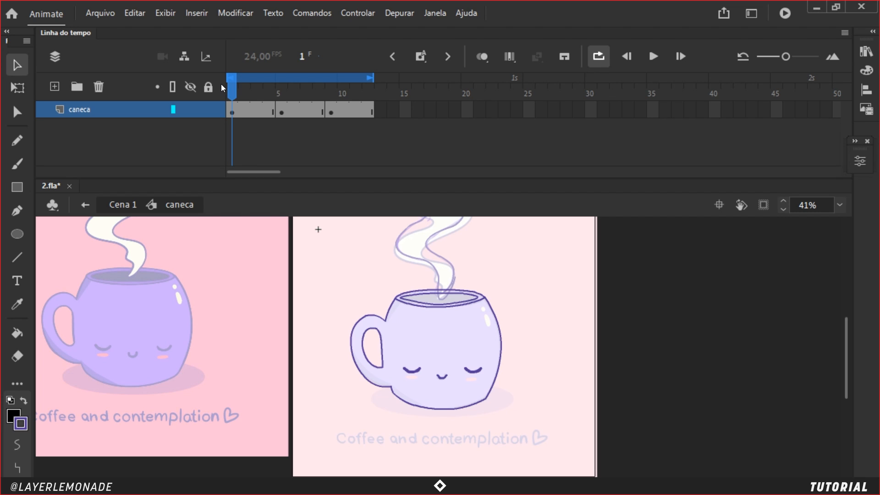
- Return to the main scene, Cena 1, and extend its loop range through frame 29
{"action": "left_click", "coordinate": [85, 205]}
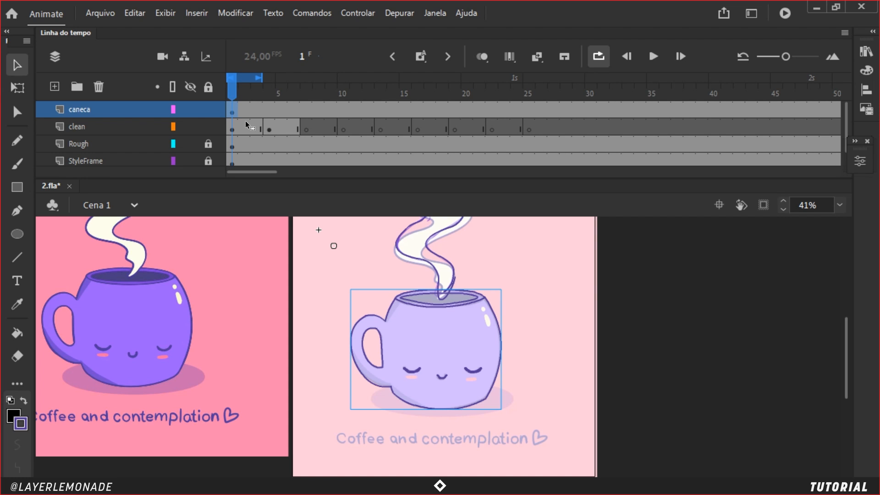
{"action": "mouse_move", "coordinate": [259, 78]}
{"action": "left_mouse_down"}
{"action": "mouse_move", "coordinate": [527, 83]}
{"action": "mouse_move", "coordinate": [578, 104]}
{"action": "left_mouse_up"}
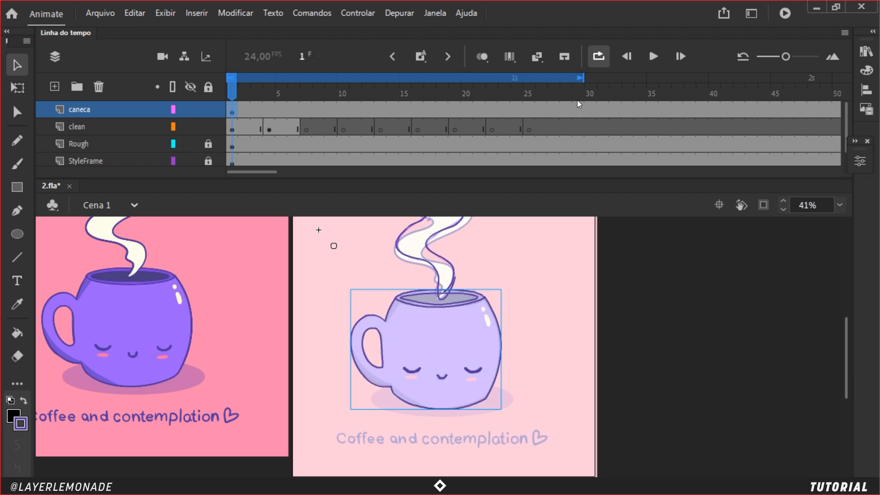
{"action": "key", "text": "ctrl+e"}
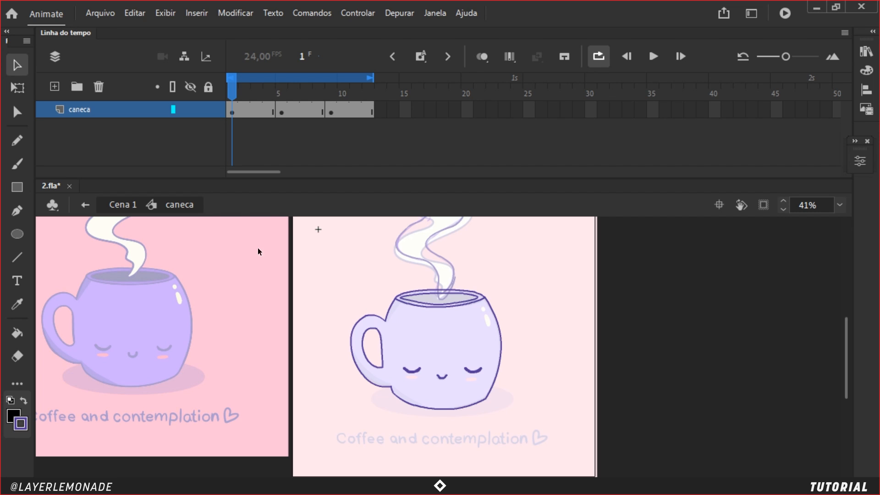
{"action": "left_click", "coordinate": [86, 205]}
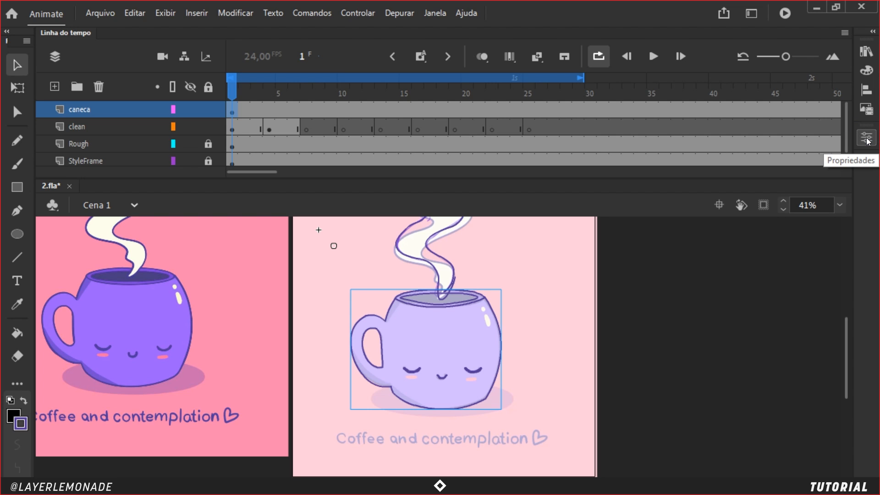
- Open the properties of the caneca graphic instance and set its playback to loop continuously
{"action": "left_click", "coordinate": [436, 17]}
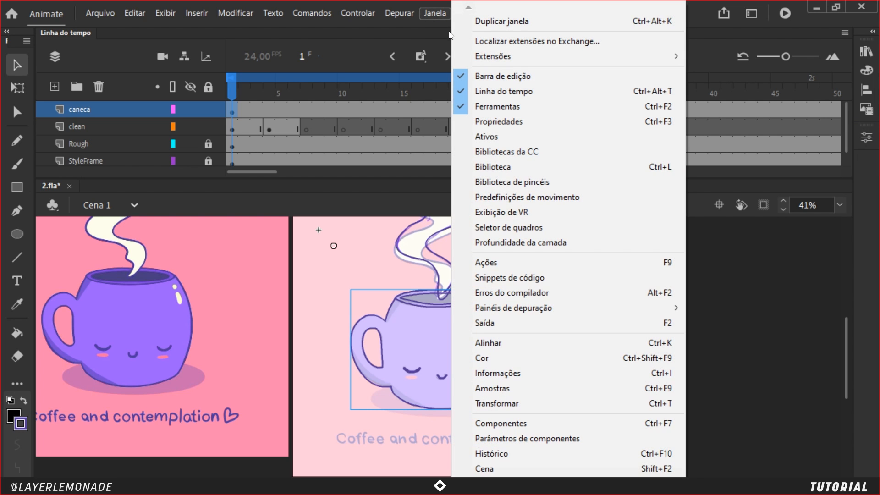
{"action": "left_click", "coordinate": [565, 123]}
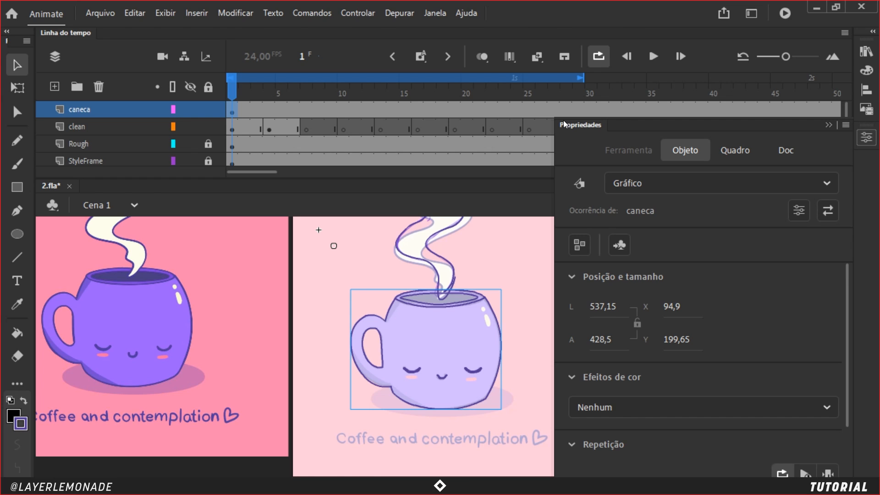
{"action": "scroll", "coordinate": [837, 346], "scroll_direction": "down", "scroll_amount": 3}
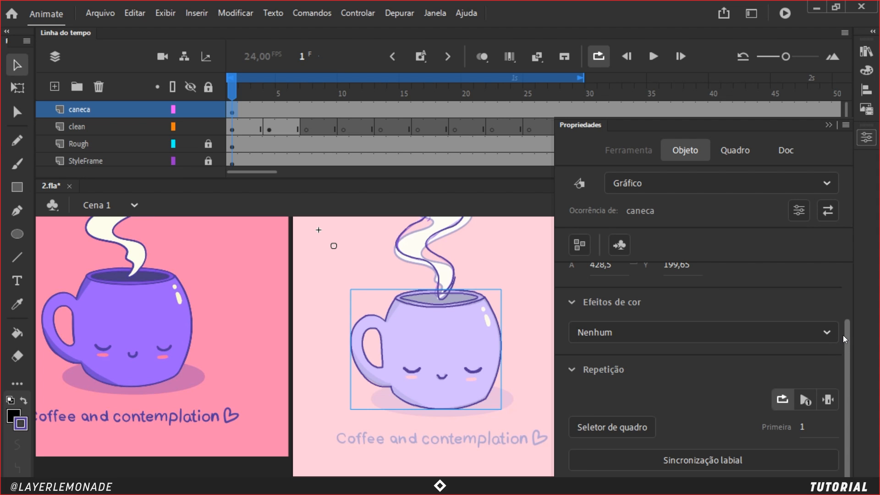
{"action": "scroll", "coordinate": [842, 346], "scroll_direction": "up", "scroll_amount": 2}
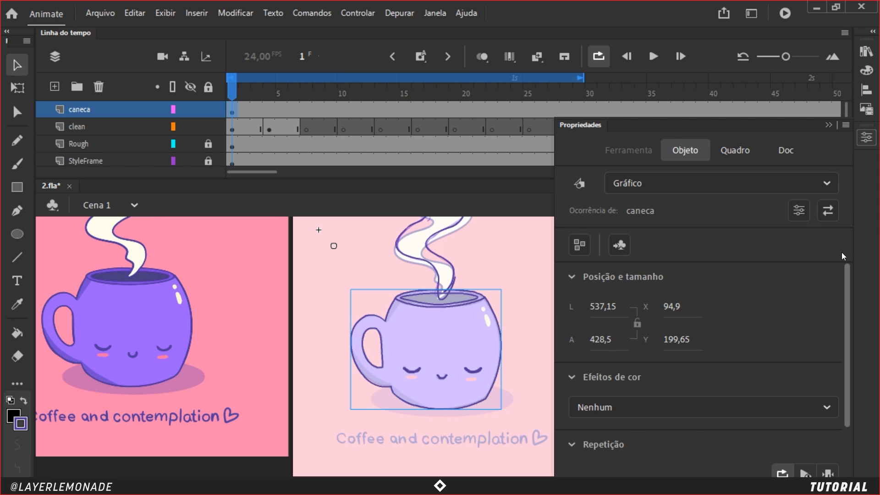
{"action": "scroll", "coordinate": [843, 346], "scroll_direction": "down", "scroll_amount": 2}
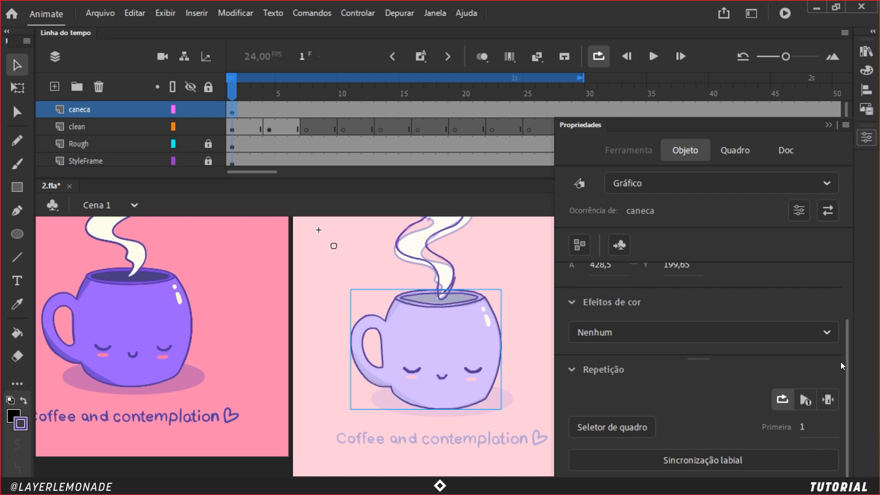
{"action": "left_click", "coordinate": [782, 406]}
- Play the main scene and scrub through its frames to check the cup and steam motion
{"action": "key", "text": "Return"}
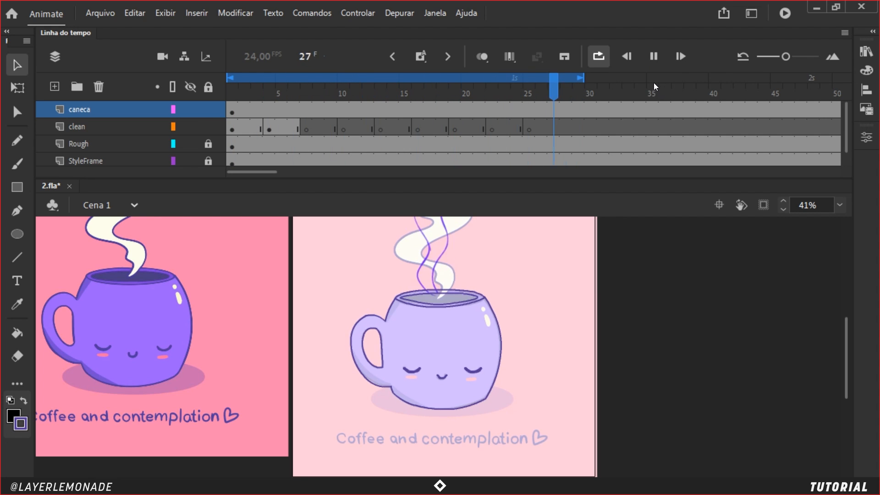
{"action": "left_click", "coordinate": [290, 88]}
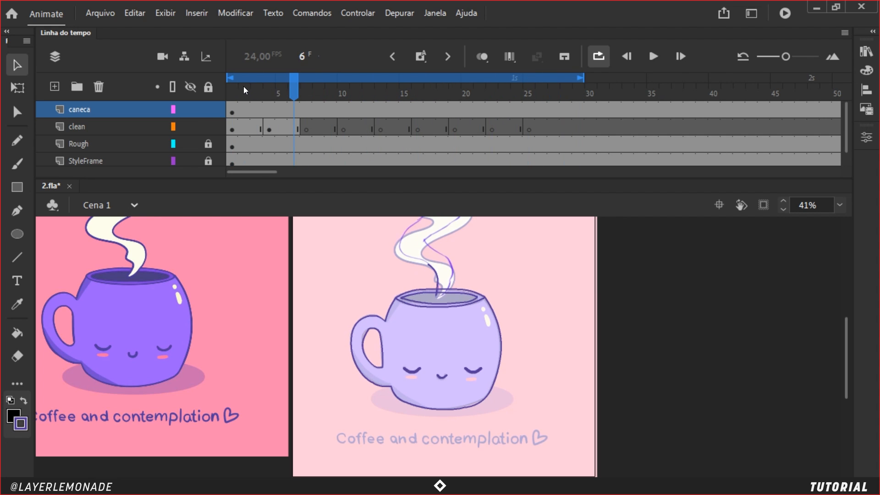
{"action": "left_click_drag", "start_coordinate": [294, 79], "coordinate": [518, 80]}
- Inspect the last frame of the cycle inside the caneca symbol, then return to Cena 1 and play it from frame 1
{"action": "double_click", "coordinate": [471, 309]}
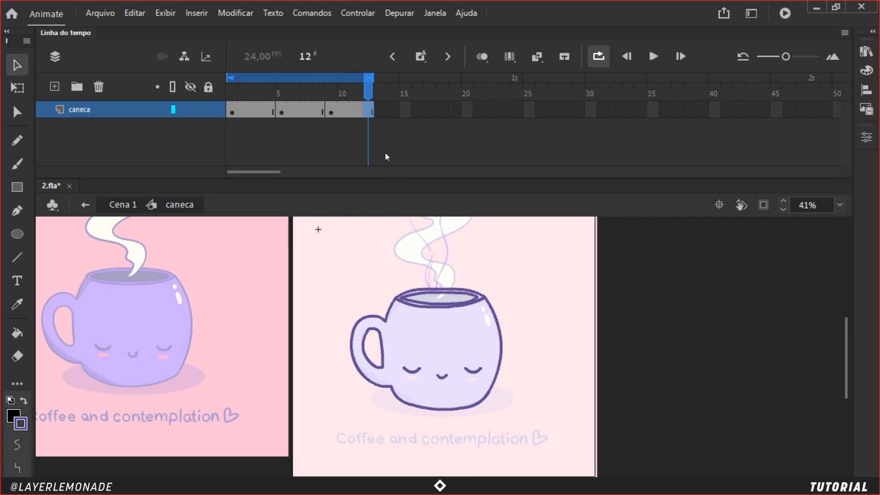
{"action": "mouse_move", "coordinate": [369, 92]}
{"action": "left_mouse_down"}
{"action": "mouse_move", "coordinate": [304, 89]}
{"action": "mouse_move", "coordinate": [368, 89]}
{"action": "left_mouse_up"}
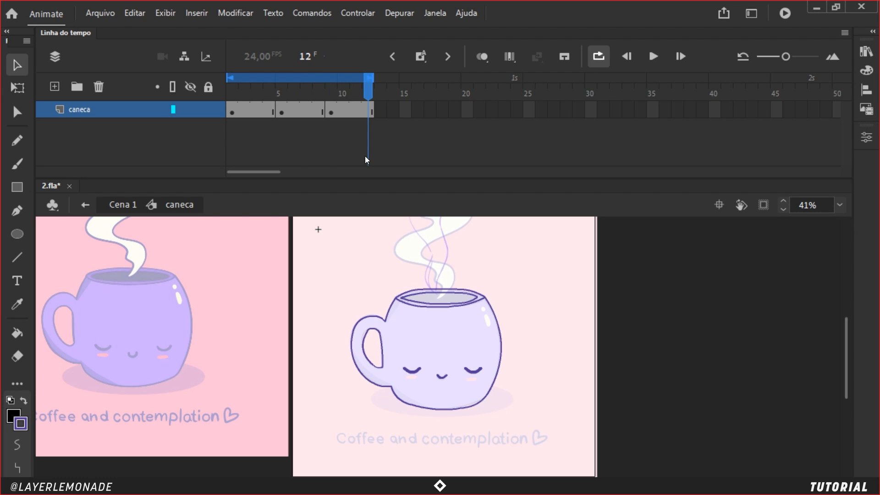
{"action": "left_click", "coordinate": [85, 206]}
{"action": "left_click_drag", "start_coordinate": [516, 94], "coordinate": [232, 94]}
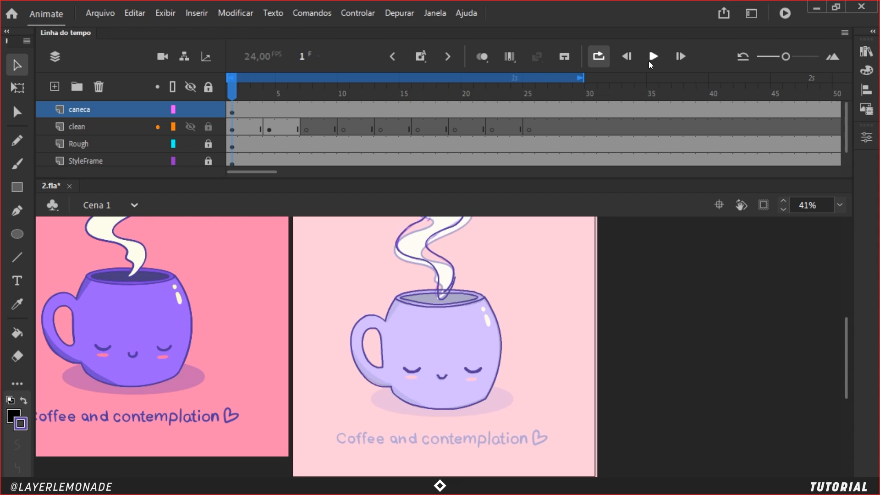
{"action": "left_click", "coordinate": [654, 56]}
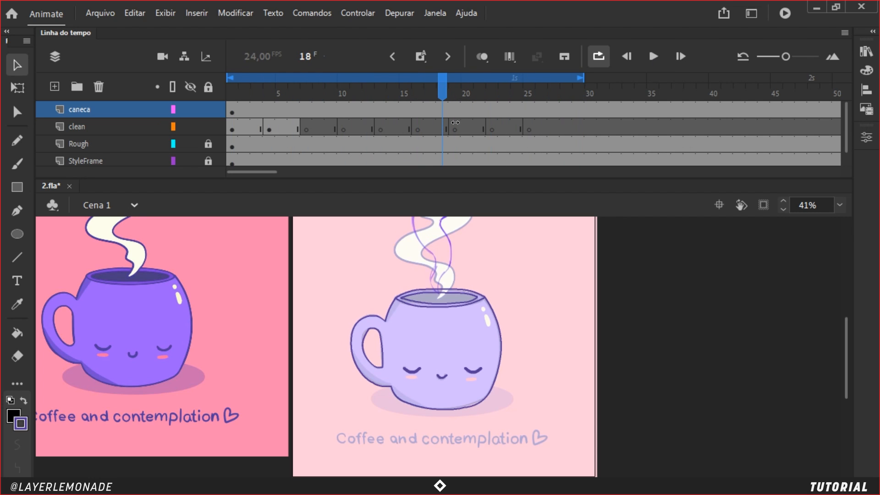
- Try to extend the last cup drawing inside the caneca symbol to frame 28
{"action": "double_click", "coordinate": [458, 326]}
{"action": "left_click_drag", "start_coordinate": [372, 112], "coordinate": [566, 112]}
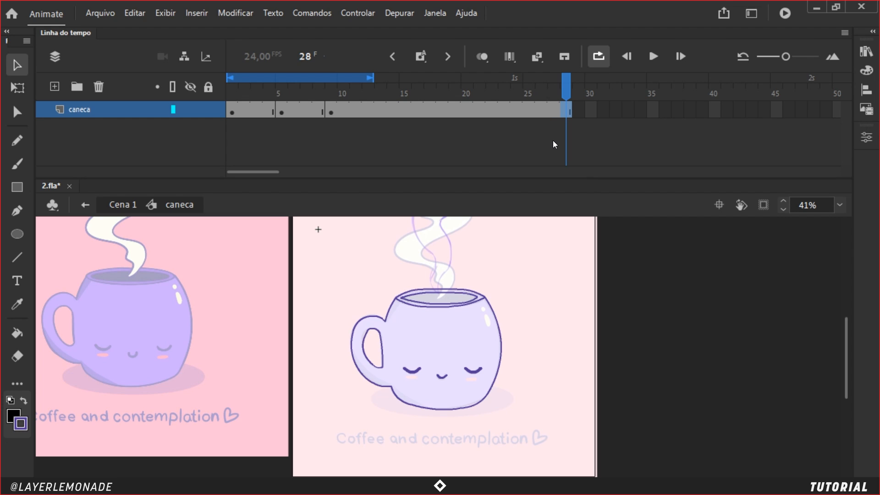
{"action": "key", "text": "ctrl+z"}
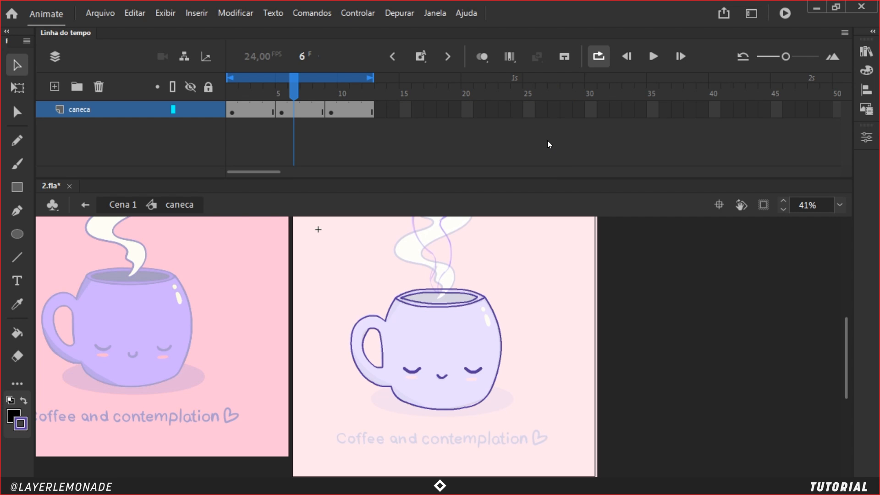
- Copy the StyleFrame layer from Cena 1 and paste it into the caneca symbol
{"action": "double_click", "coordinate": [414, 312]}
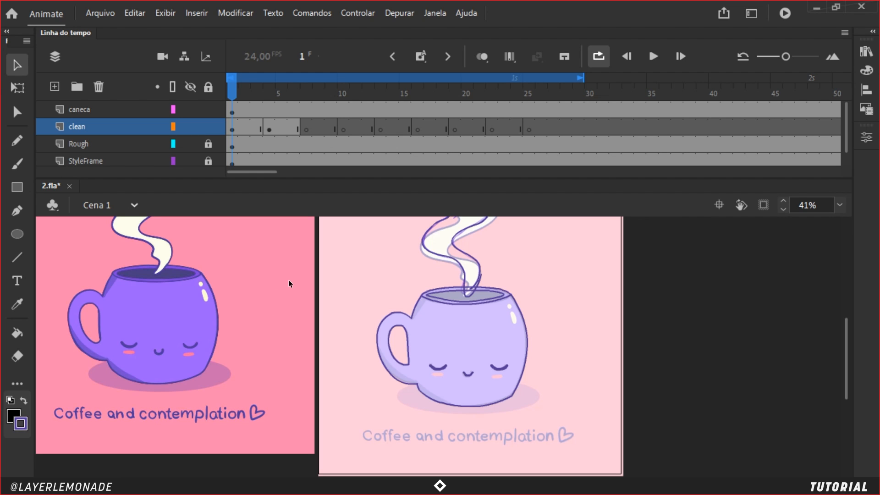
{"action": "left_click", "coordinate": [111, 161]}
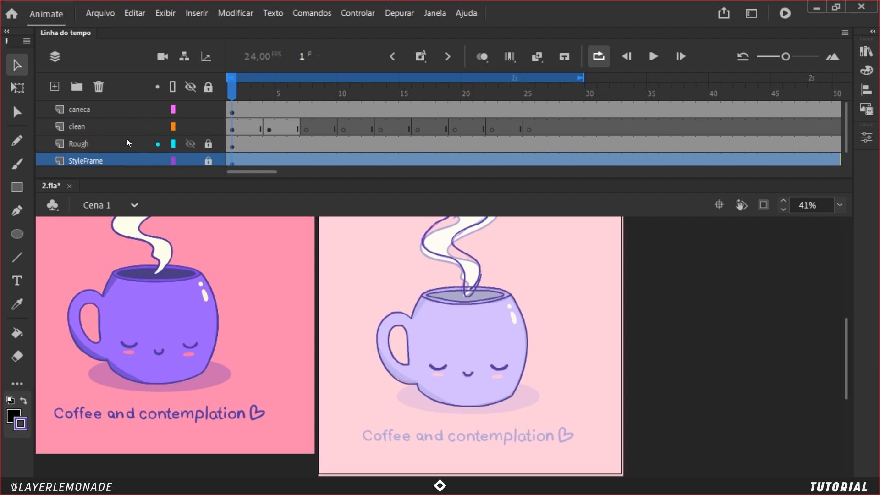
{"action": "right_click", "coordinate": [111, 163]}
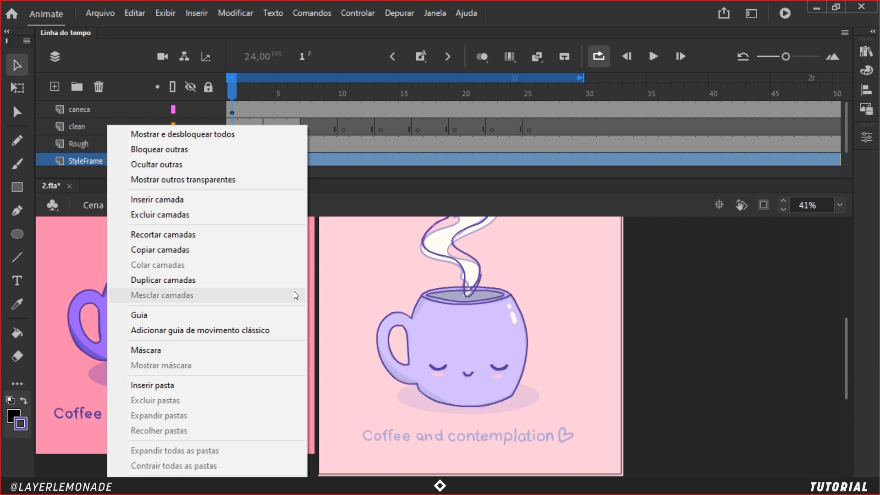
{"action": "left_click", "coordinate": [589, 199]}
{"action": "right_click", "coordinate": [115, 162]}
{"action": "left_click", "coordinate": [193, 253]}
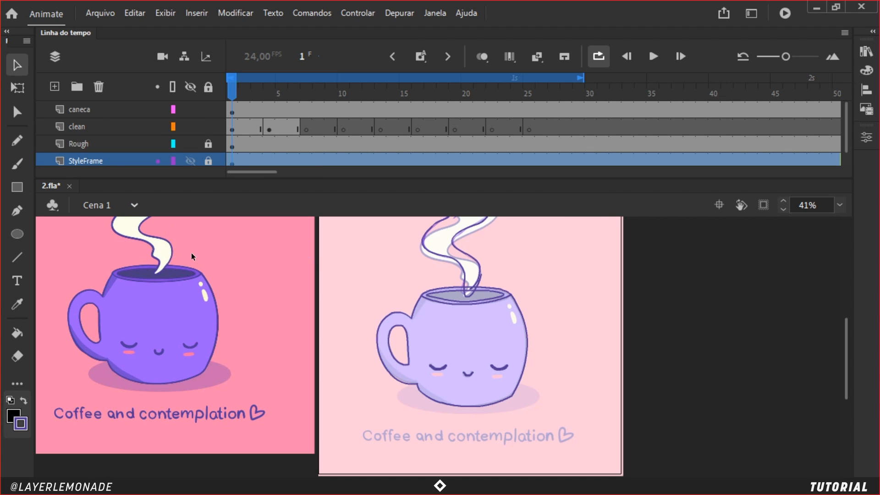
{"action": "left_click", "coordinate": [475, 304]}
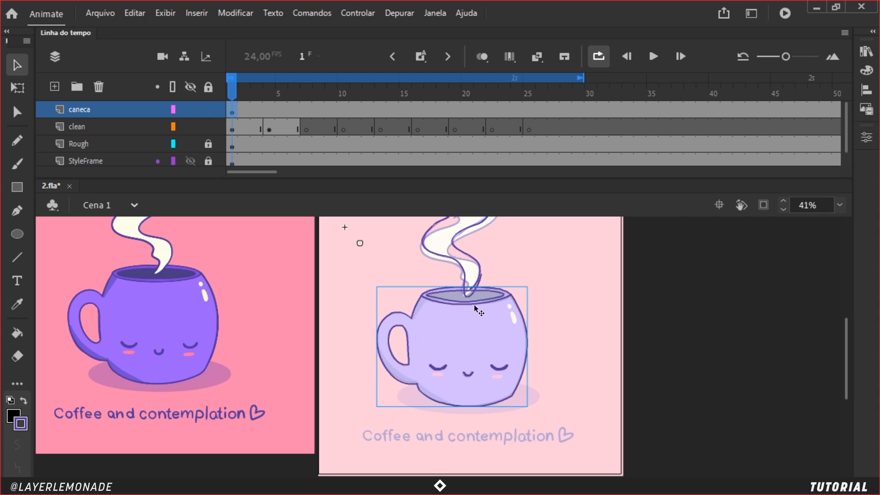
{"action": "double_click", "coordinate": [478, 309]}
{"action": "right_click", "coordinate": [121, 115]}
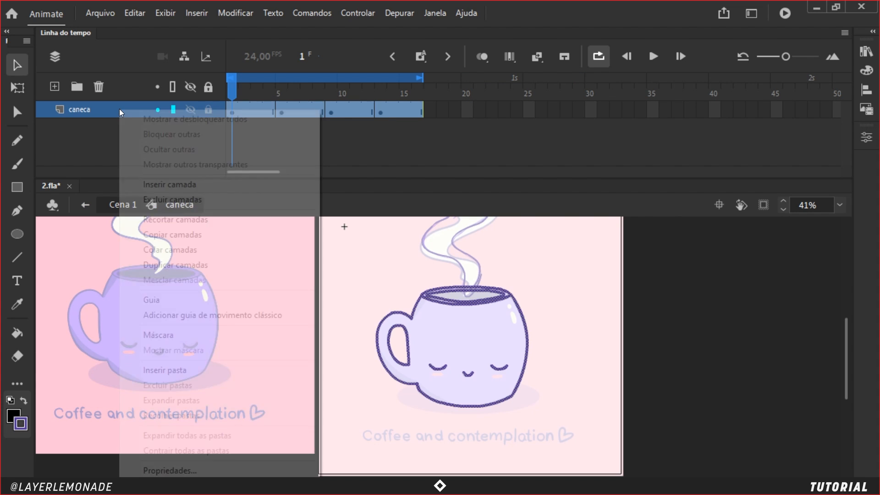
{"action": "left_click", "coordinate": [236, 249]}
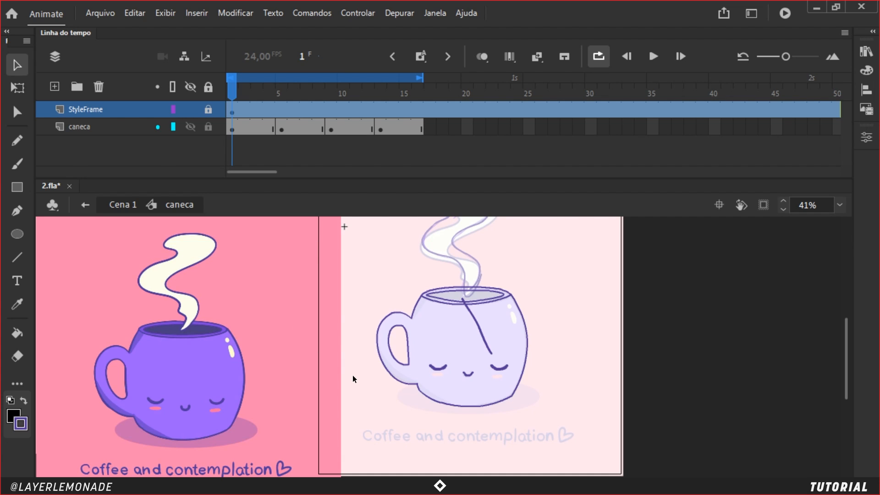
- Unlock the pasted StyleFrame layer and reposition its artwork beside the cup drawing, clearing the stray line across the cup
{"action": "left_click_drag", "start_coordinate": [282, 329], "coordinate": [259, 321]}
{"action": "left_click", "coordinate": [208, 110]}
{"action": "left_click_drag", "start_coordinate": [280, 355], "coordinate": [248, 330]}
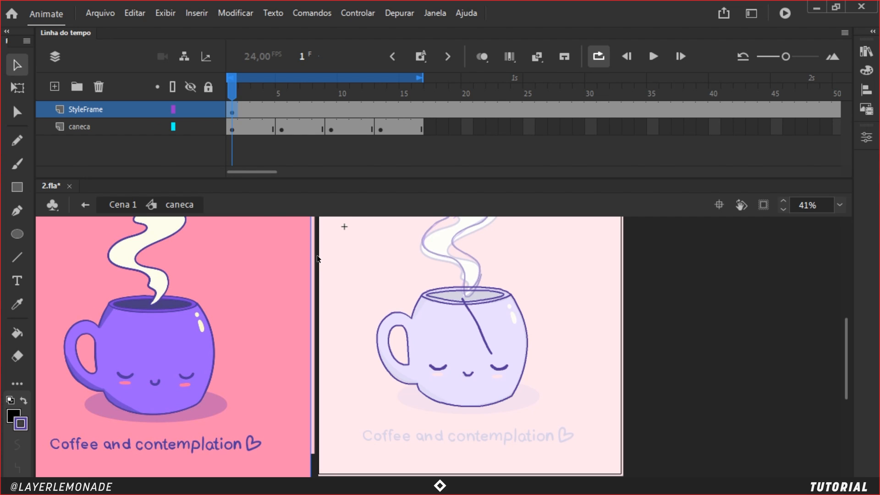
{"action": "key", "text": "ctrl+z"}
{"action": "key", "text": "ctrl+z"}
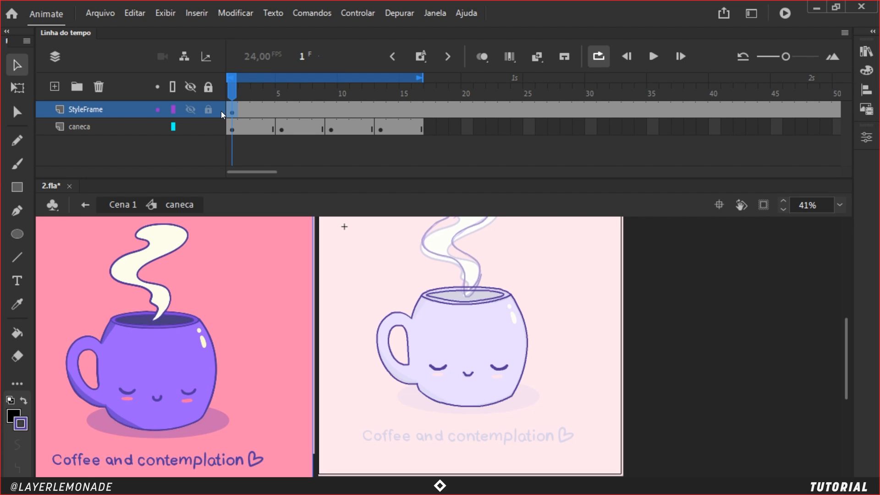
- Place the caneca layer above StyleFrame and paste a copy of it on top
{"action": "left_click", "coordinate": [130, 131]}
{"action": "left_click_drag", "start_coordinate": [131, 130], "coordinate": [128, 110]}
{"action": "right_click", "coordinate": [128, 111]}
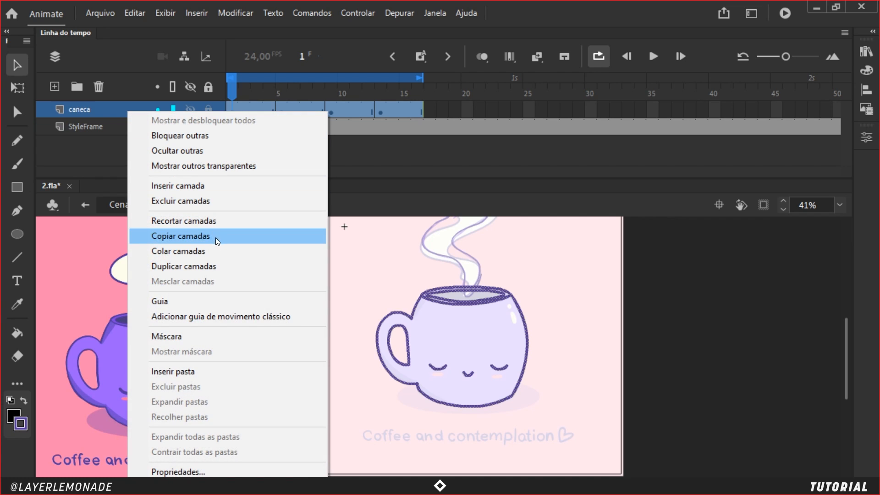
{"action": "left_click", "coordinate": [196, 251]}
- Rename the pasted copy of the cup layer as caneca_Clean
{"action": "double_click", "coordinate": [109, 110]}
{"action": "key", "text": "BackSpace"}
{"action": "key", "text": "BackSpace"}
{"action": "key", "text": "BackSpace"}
{"action": "key", "text": "BackSpace"}
{"action": "key", "text": "BackSpace"}
{"action": "type", "text": "Clean"}
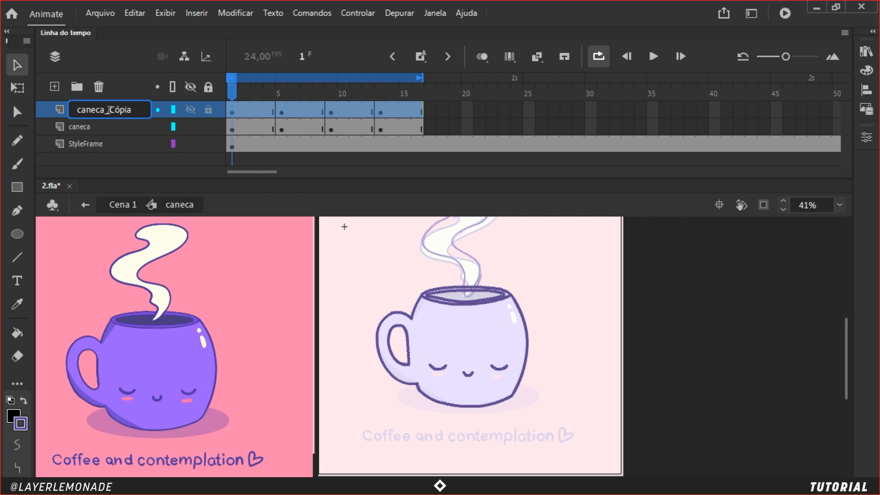
{"action": "key", "text": "Return"}
- Rename the original caneca layer, between caneca_Clean and StyleFrame, as canecacor
{"action": "left_click", "coordinate": [120, 132]}
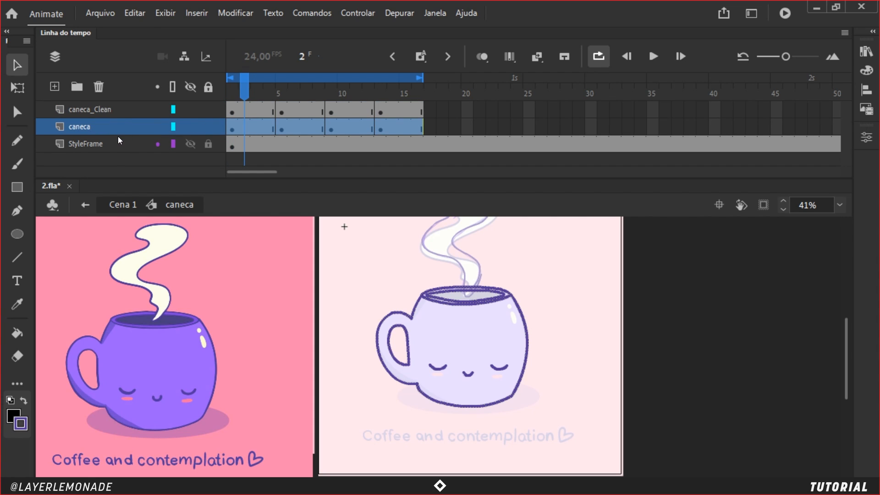
{"action": "double_click", "coordinate": [113, 132]}
{"action": "type", "text": "cor"}
{"action": "key", "text": "Return"}
- Lock the caneca_Clean and StyleFrame layers and fill the frame 1 cup body on canecacor with the purple sampled from the reference cup
{"action": "left_click", "coordinate": [356, 326]}
{"action": "key", "text": "k"}
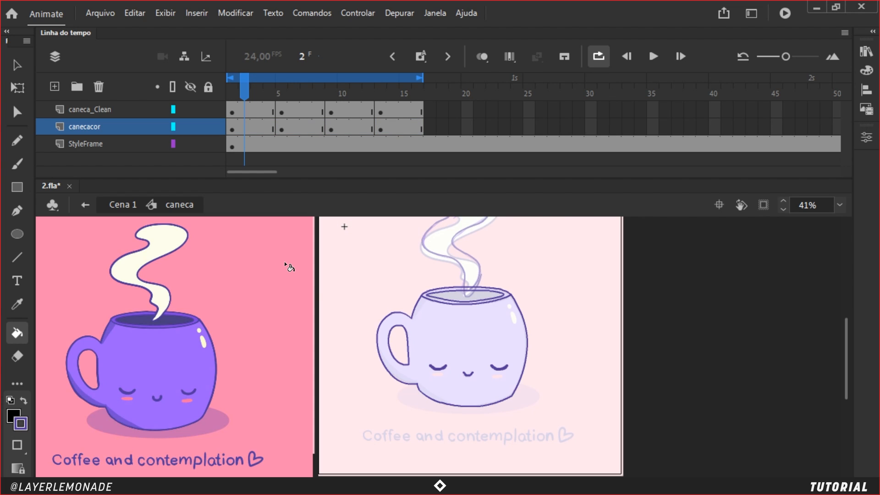
{"action": "key", "text": "i"}
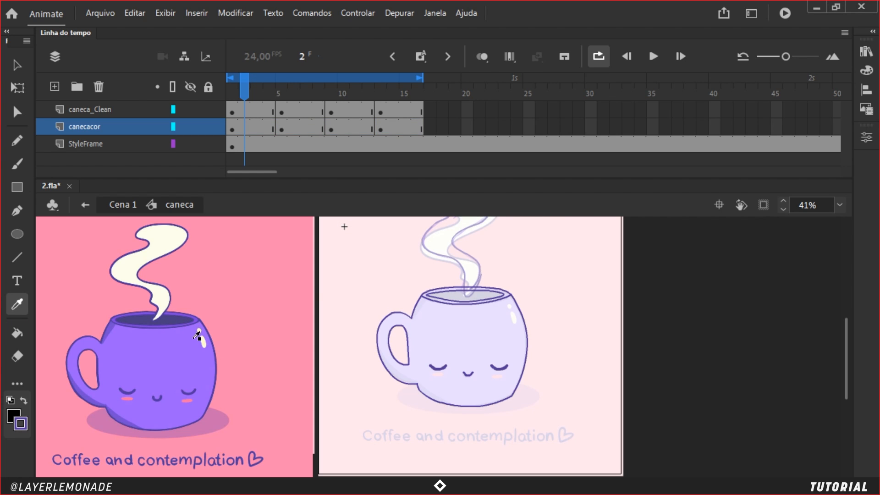
{"action": "left_click", "coordinate": [237, 94]}
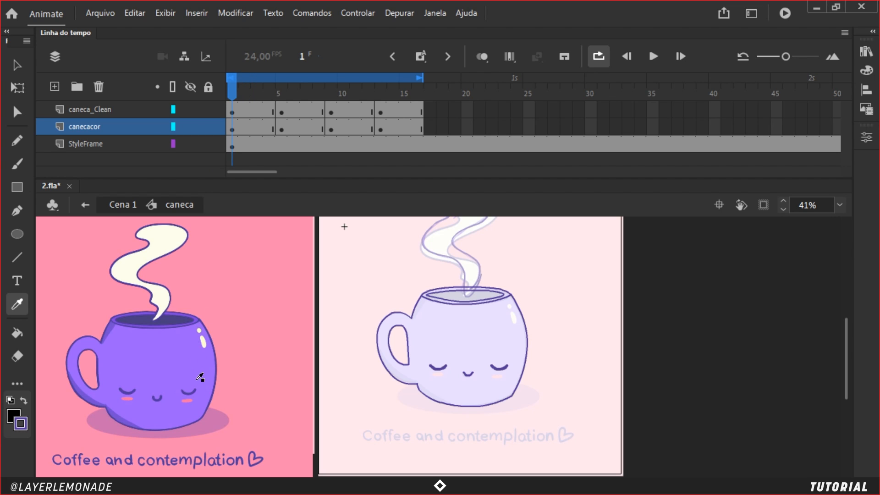
{"action": "left_click", "coordinate": [179, 365]}
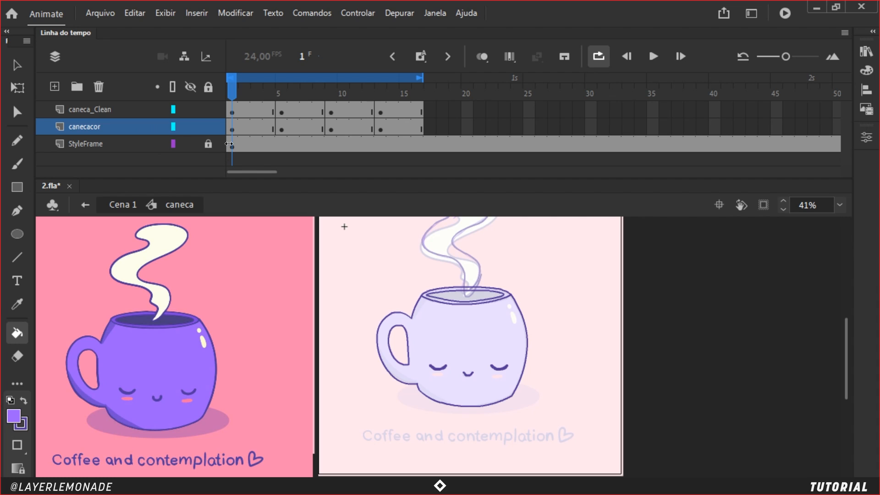
{"action": "left_click", "coordinate": [209, 111]}
{"action": "left_click", "coordinate": [491, 333]}
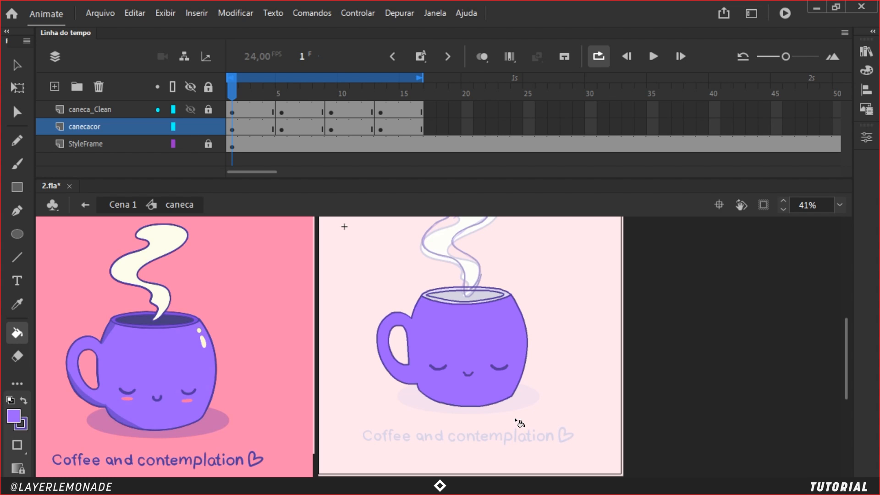
- Enable gap closing for the Paint Bucket, fill the frame 5 cup body with the same purple, and return to frame 1
{"action": "left_click", "coordinate": [17, 444]}
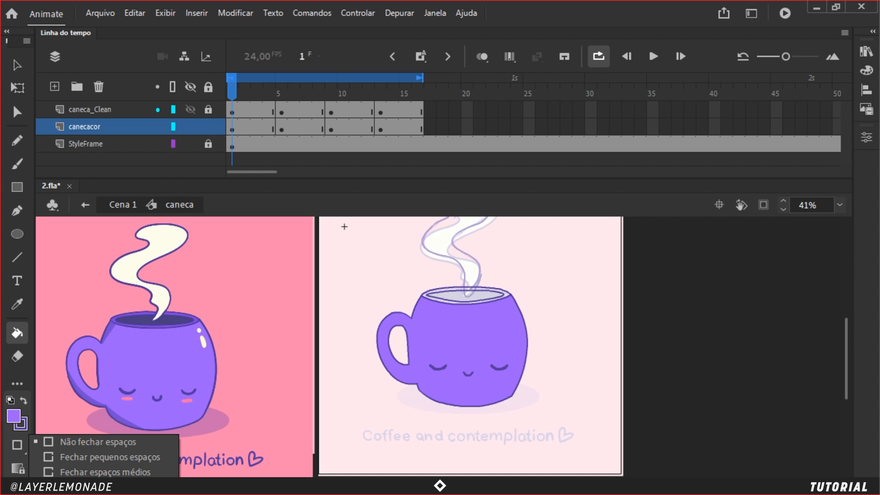
{"action": "left_click", "coordinate": [106, 486]}
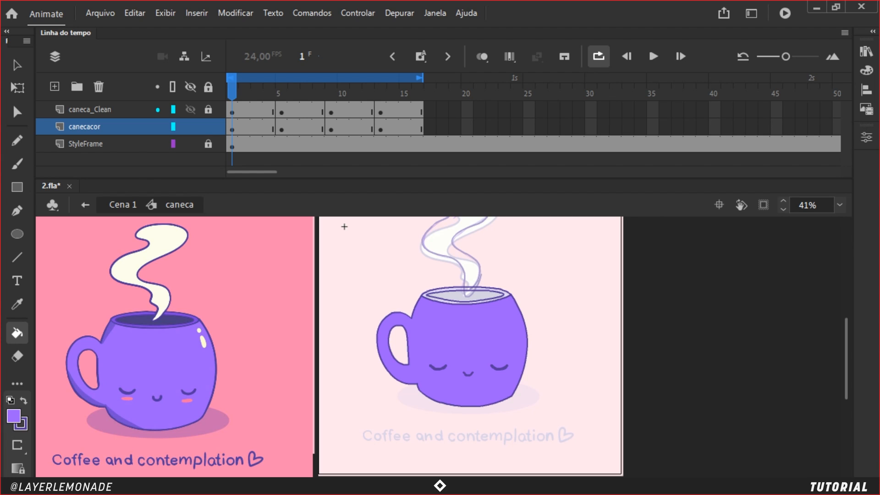
{"action": "left_click", "coordinate": [282, 93]}
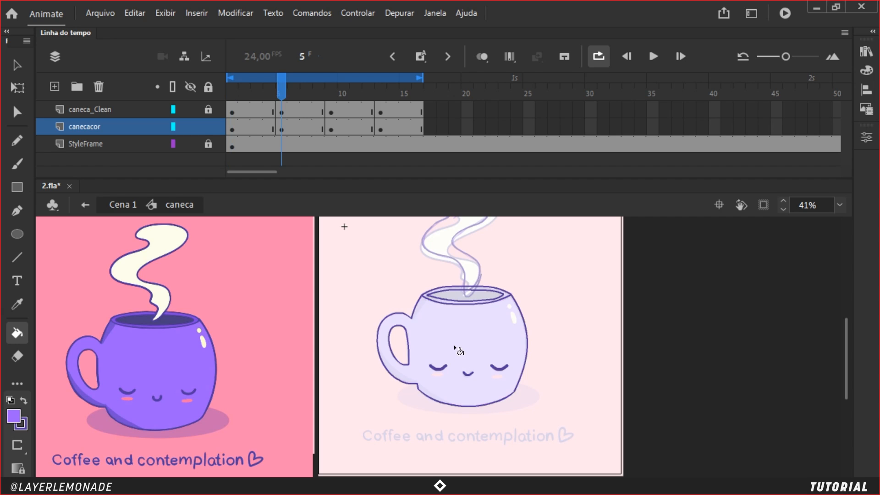
{"action": "left_click", "coordinate": [462, 345]}
{"action": "left_click_drag", "start_coordinate": [283, 89], "coordinate": [166, 171]}
{"action": "left_click", "coordinate": [464, 328]}
{"action": "left_click", "coordinate": [472, 321]}
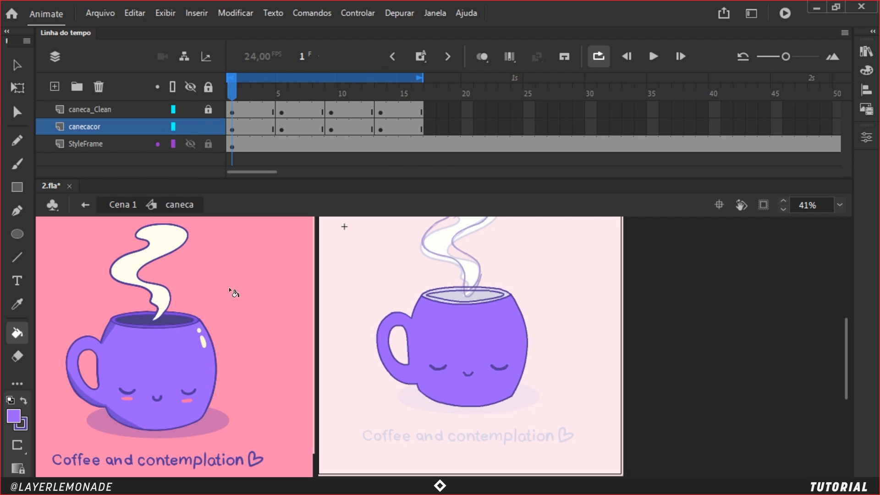
- Sample the dark purple from inside the reference cup and fill the cup opening with it on the canecacor drawings, including frame 9
{"action": "key", "text": "i"}
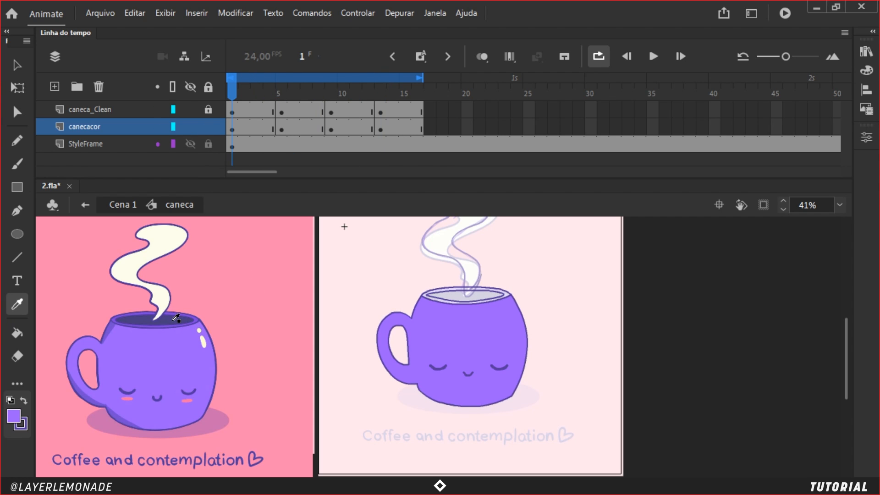
{"action": "left_click", "coordinate": [175, 321]}
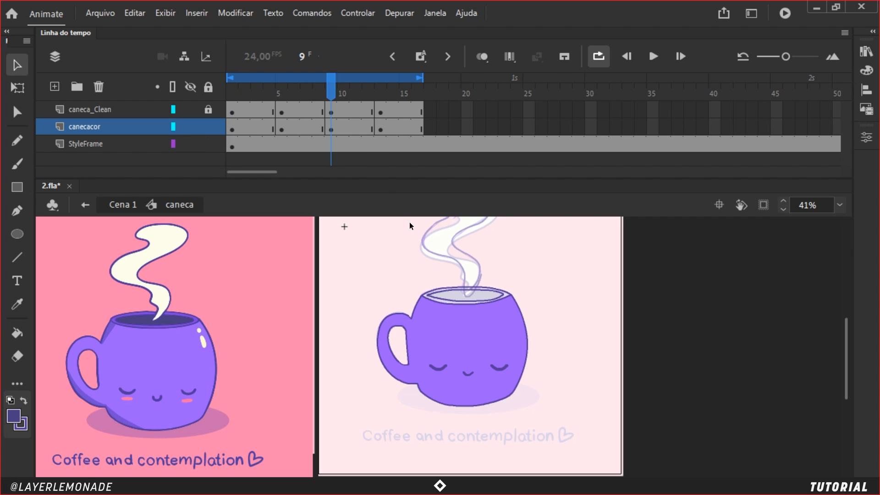
{"action": "key", "text": "k"}
{"action": "left_click", "coordinate": [475, 297]}
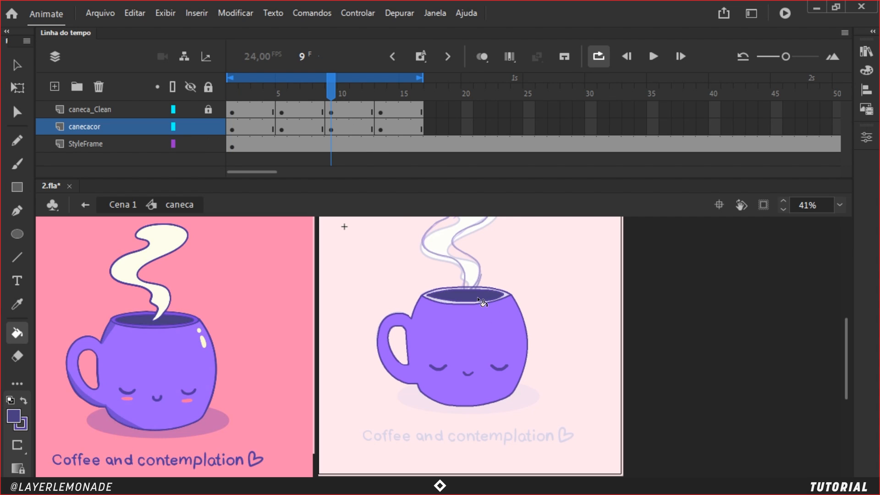
- Try filling the cup body at frame 3 of canecacor with the dark purple, and undo it
{"action": "left_click_drag", "start_coordinate": [331, 93], "coordinate": [256, 87]}
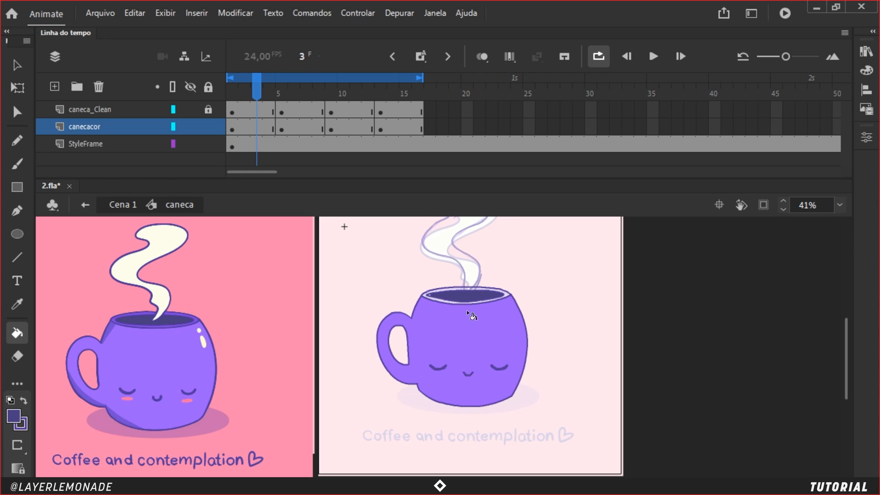
{"action": "left_click", "coordinate": [523, 315]}
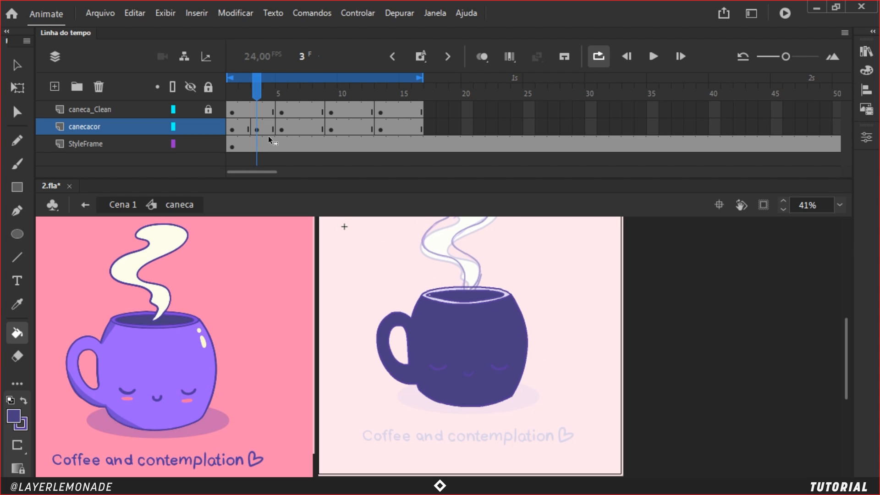
{"action": "key", "text": "ctrl+z"}
{"action": "key", "text": "ctrl+z"}
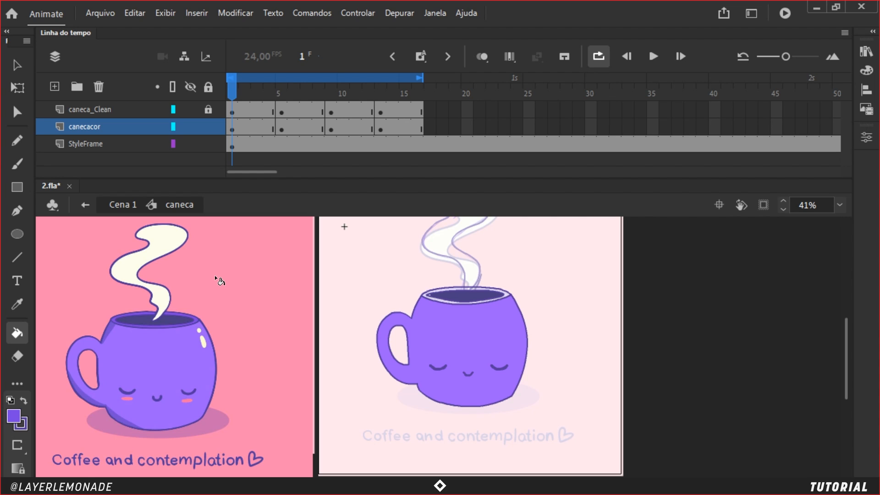
- Fill the cup rim with the medium purple on the canecacor drawings, working from frame 1 to frame 13
{"action": "left_click", "coordinate": [508, 295]}
{"action": "key", "text": "period"}
{"action": "key", "text": "period"}
{"action": "key", "text": "period"}
{"action": "key", "text": "period"}
{"action": "key", "text": "period"}
{"action": "key", "text": "period"}
{"action": "key", "text": "period"}
{"action": "key", "text": "period"}
{"action": "key", "text": "period"}
{"action": "key", "text": "period"}
{"action": "key", "text": "period"}
{"action": "key", "text": "period"}
- Fill the leftover white gaps in the cup rim at frame 9 of canecacor with purple
{"action": "key", "text": "ctrl+equal"}
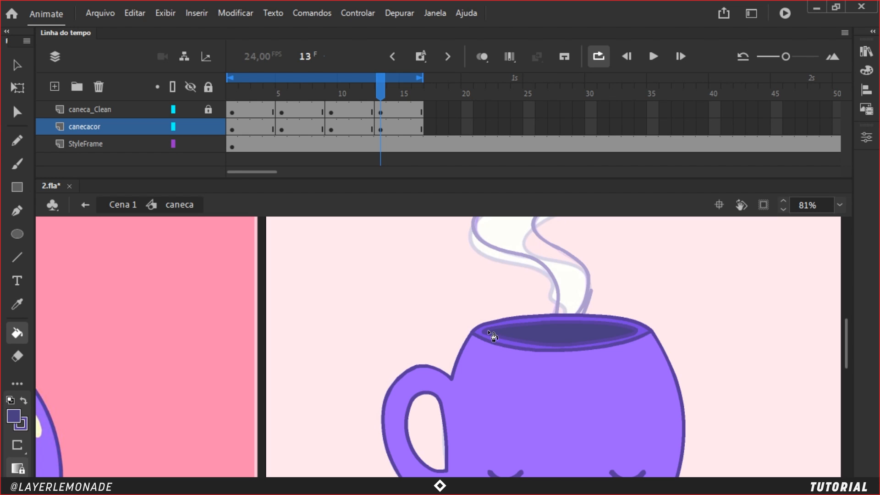
{"action": "key", "text": "ctrl+equal"}
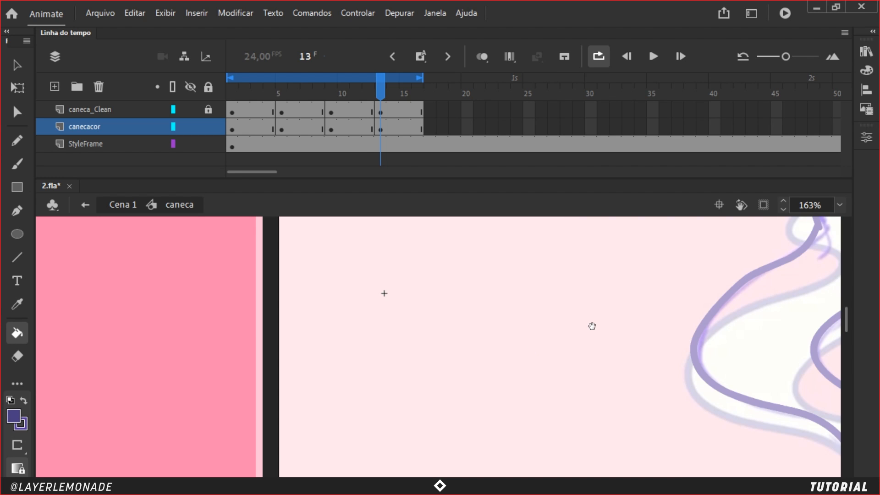
{"action": "left_click_drag", "start_coordinate": [591, 326], "coordinate": [479, 301]}
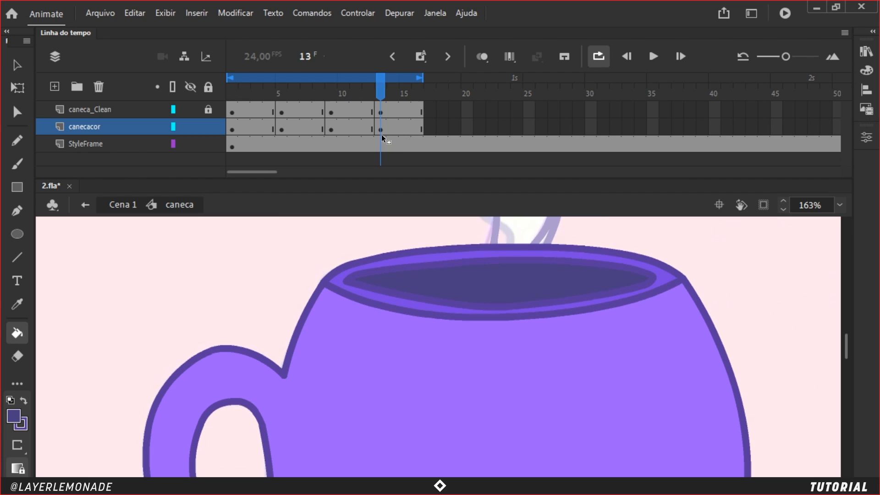
{"action": "key", "text": "comma"}
{"action": "key", "text": "comma"}
{"action": "key", "text": "comma"}
{"action": "key", "text": "comma"}
{"action": "key", "text": "i"}
{"action": "left_click", "coordinate": [673, 330]}
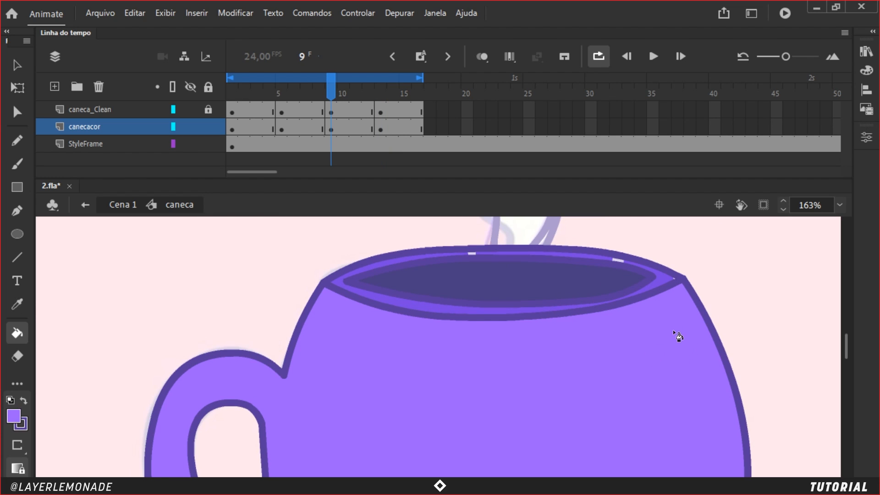
{"action": "left_click", "coordinate": [619, 262]}
{"action": "key", "text": "ctrl+z"}
{"action": "left_click", "coordinate": [663, 278]}
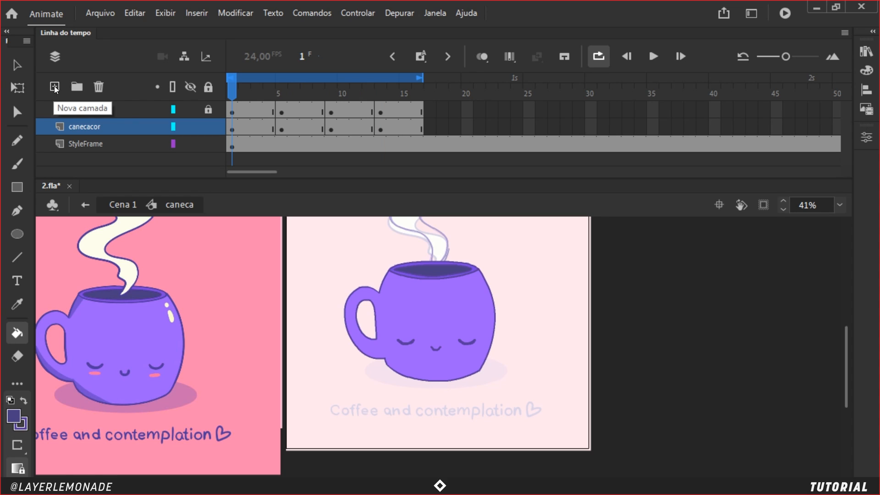
- Add a new layer directly above canecacor and name it sombra
{"action": "left_click", "coordinate": [55, 86]}
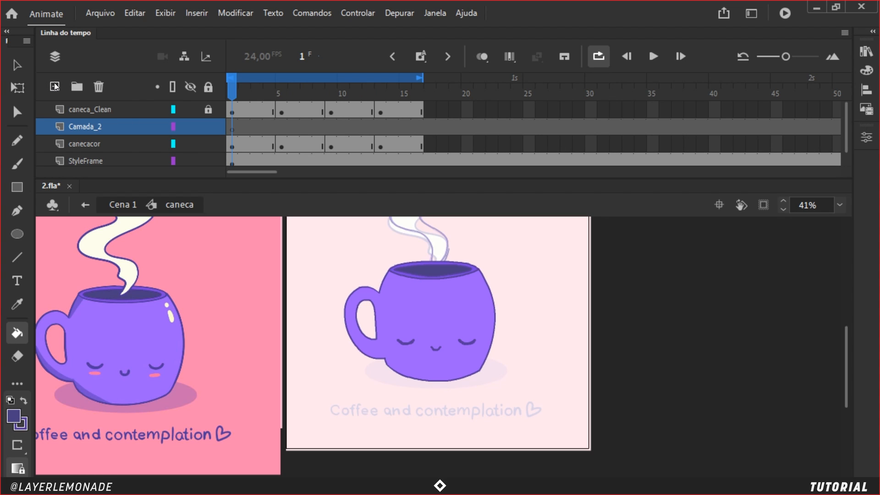
{"action": "left_click", "coordinate": [97, 127]}
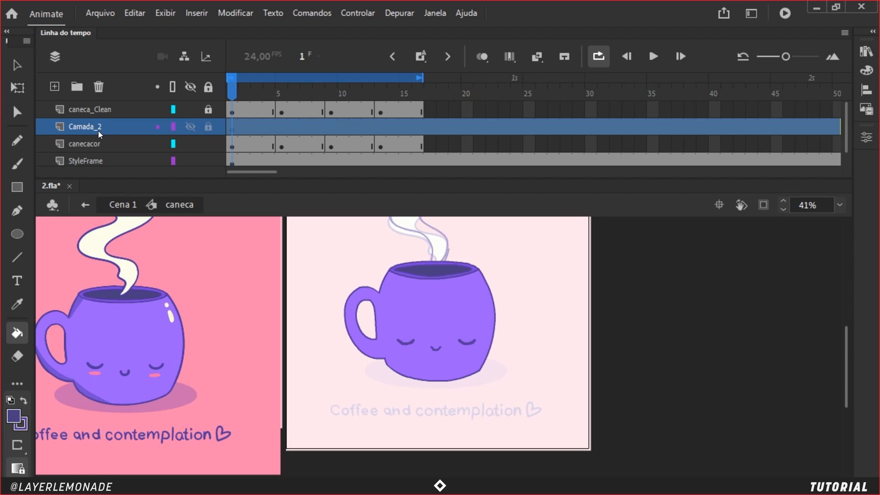
{"action": "double_click", "coordinate": [98, 131]}
{"action": "type", "text": "sombra"}
- Add blank keyframes to the sombra layer at frames 5, 9 and 13, and remove its frames from 17 onward
{"action": "left_click", "coordinate": [380, 93]}
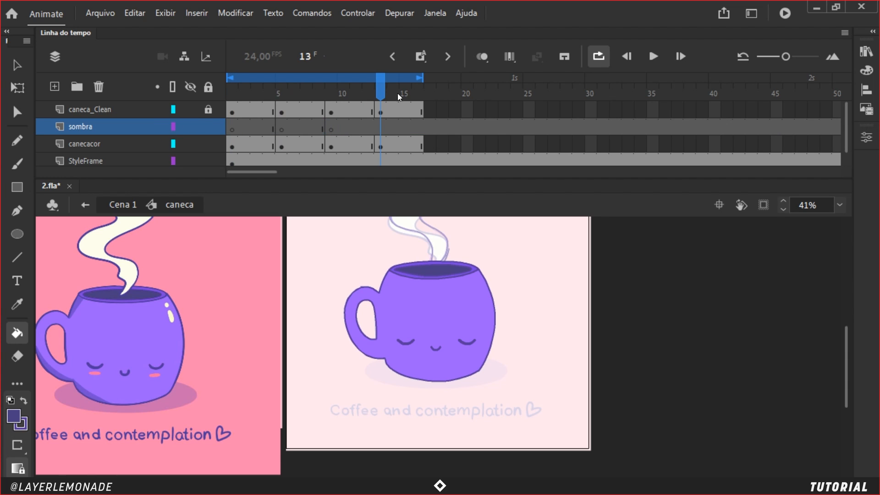
{"action": "left_click_drag", "start_coordinate": [398, 92], "coordinate": [434, 113]}
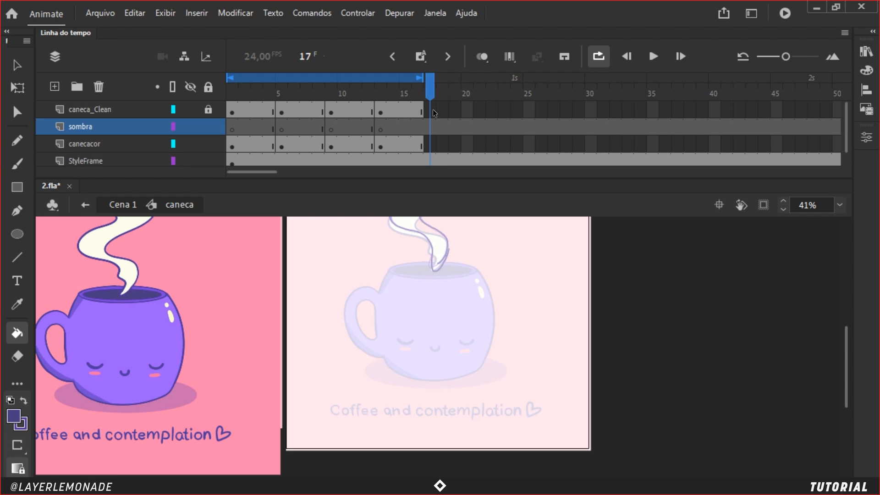
{"action": "key", "text": "F7"}
{"action": "key", "text": "v"}
{"action": "left_click", "coordinate": [431, 129]}
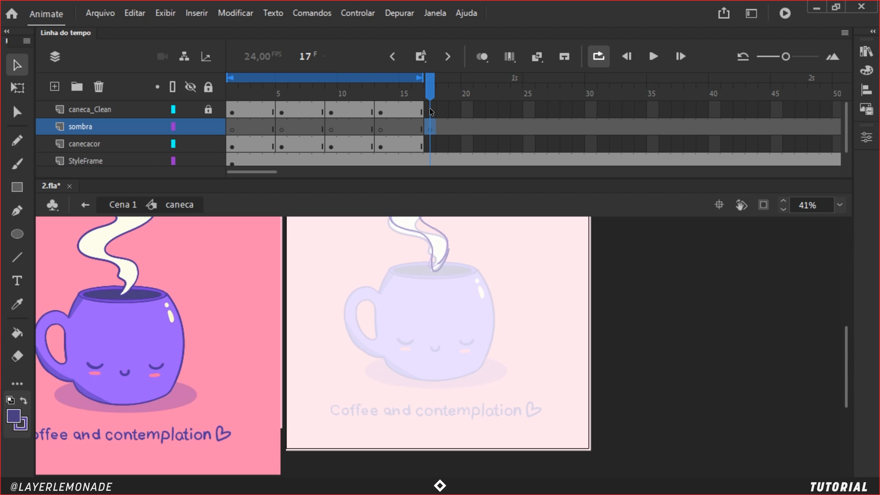
- Remove the StyleFrame layer's frames from 17 onward and return to frame 1
{"action": "left_click", "coordinate": [431, 160]}
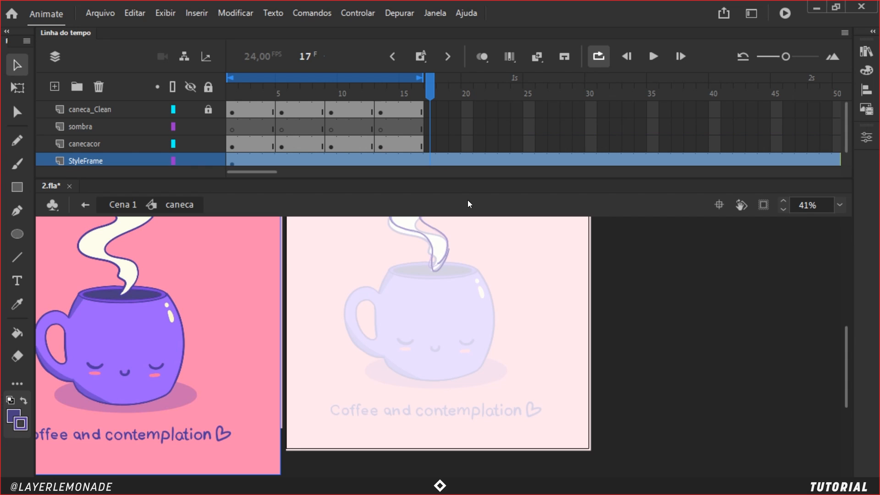
{"action": "left_click", "coordinate": [431, 99]}
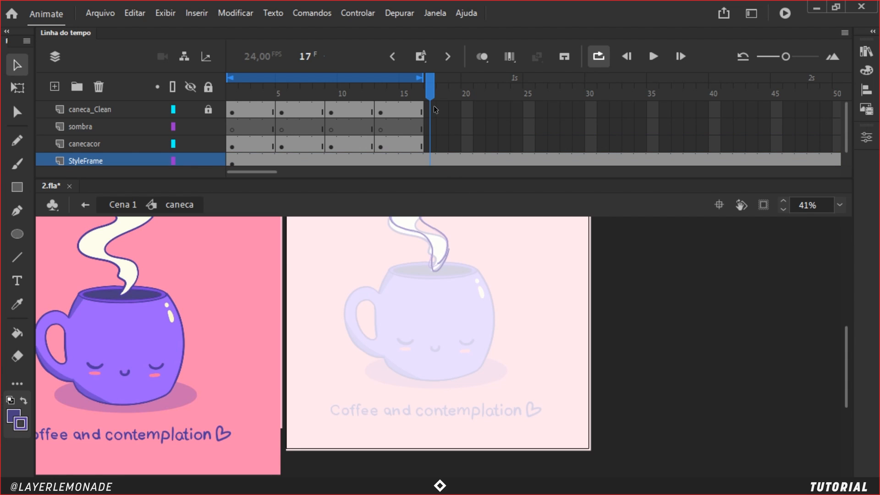
{"action": "key", "text": "F6"}
{"action": "left_click", "coordinate": [439, 158]}
{"action": "key", "text": "shift+F5"}
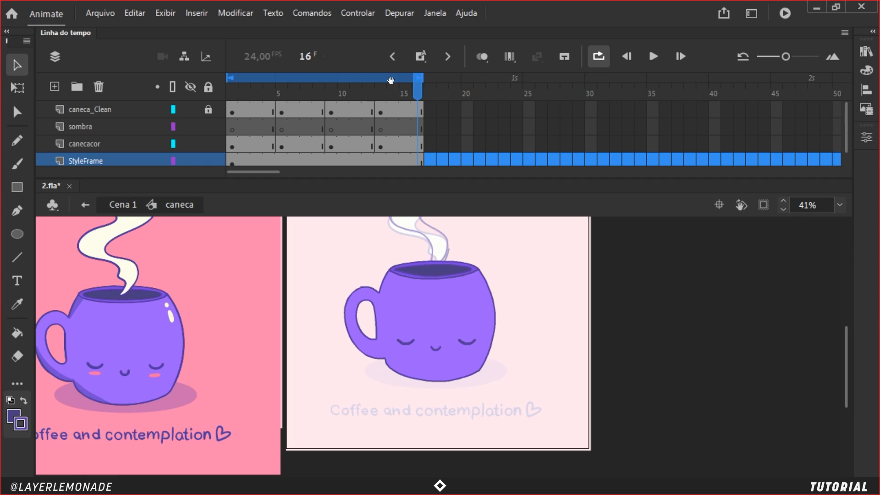
{"action": "left_click_drag", "start_coordinate": [419, 88], "coordinate": [219, 111]}
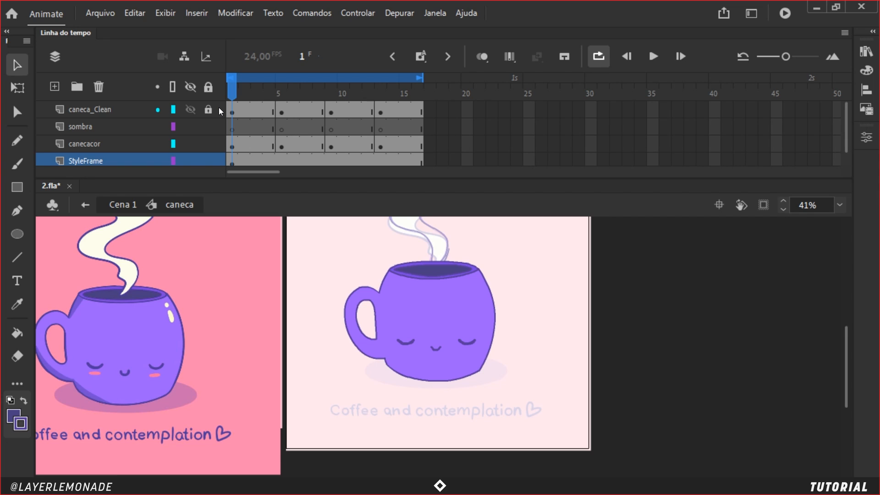
- Select the Classic Brush and draw wavy test strokes of varying width beside the coloured cup, undoing the first attempts
{"action": "left_click_drag", "start_coordinate": [390, 293], "coordinate": [415, 297]}
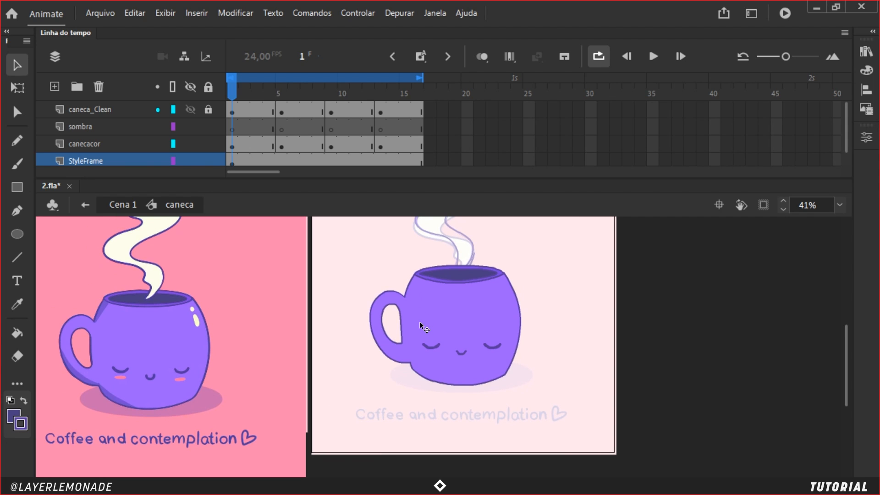
{"action": "left_click", "coordinate": [17, 163]}
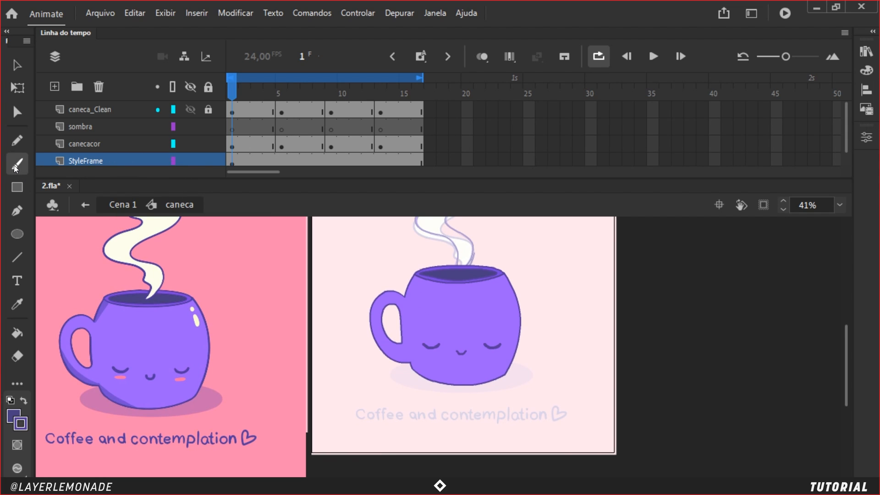
{"action": "left_click_drag", "start_coordinate": [531, 240], "coordinate": [561, 360]}
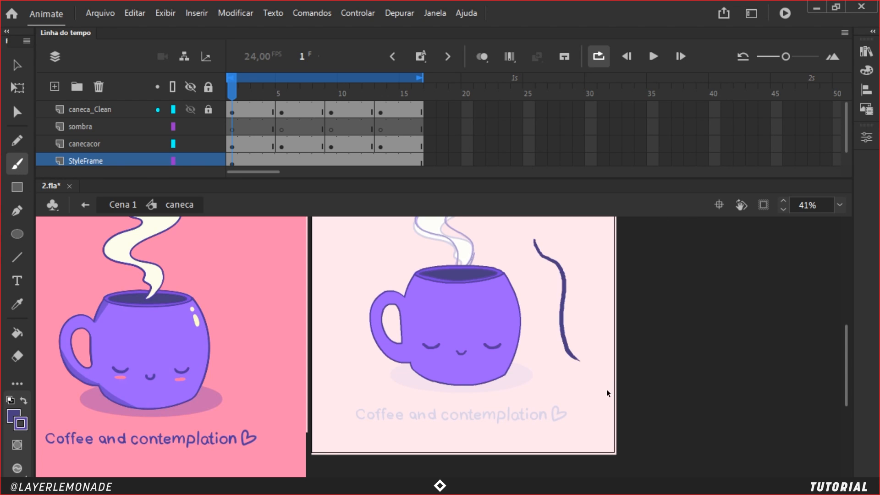
{"action": "key", "text": "ctrl+z"}
{"action": "mouse_move", "coordinate": [545, 248]}
{"action": "left_mouse_down"}
{"action": "mouse_move", "coordinate": [566, 275]}
{"action": "mouse_move", "coordinate": [555, 371]}
{"action": "left_mouse_up"}
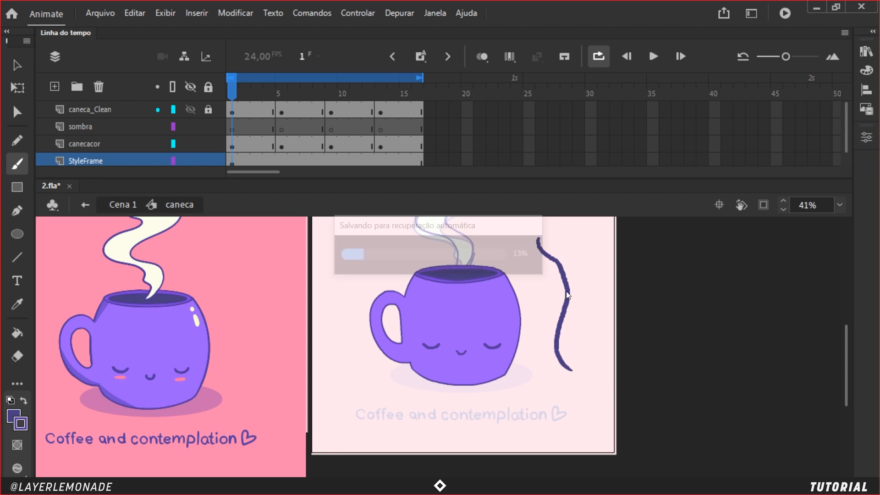
{"action": "key", "text": "ctrl+z"}
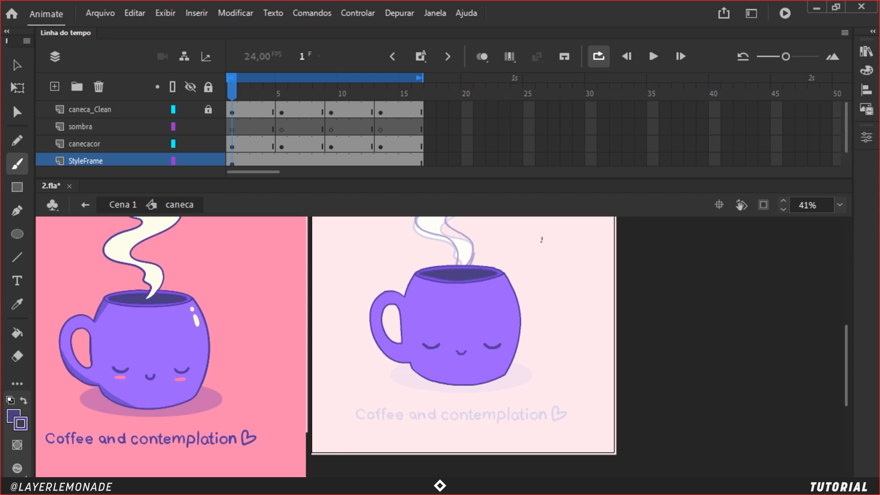
{"action": "left_click_drag", "start_coordinate": [542, 238], "coordinate": [571, 388]}
{"action": "mouse_move", "coordinate": [571, 230]}
{"action": "left_mouse_down"}
{"action": "mouse_move", "coordinate": [588, 282]}
{"action": "mouse_move", "coordinate": [575, 331]}
{"action": "mouse_move", "coordinate": [589, 357]}
{"action": "left_mouse_up"}
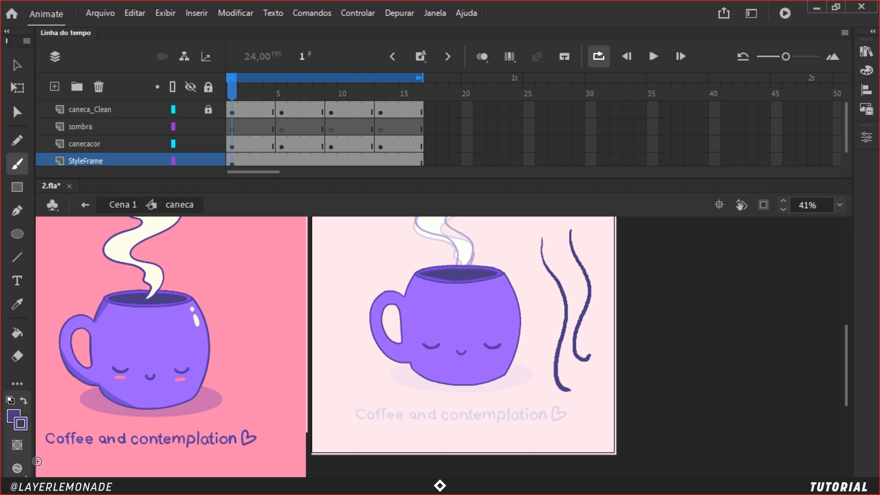
- Test uniform-width strokes around the cup with the Classic Brush's pressure option off, undoing them and restoring the option
{"action": "left_click", "coordinate": [866, 137]}
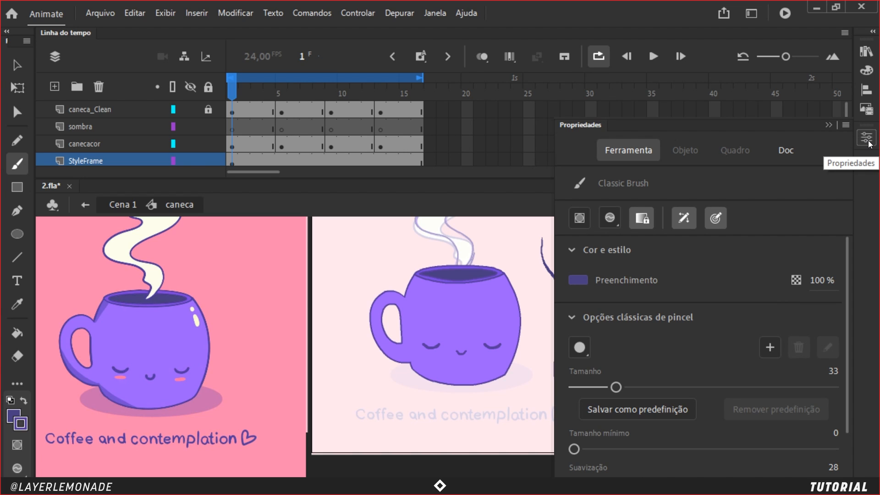
{"action": "left_click", "coordinate": [717, 219]}
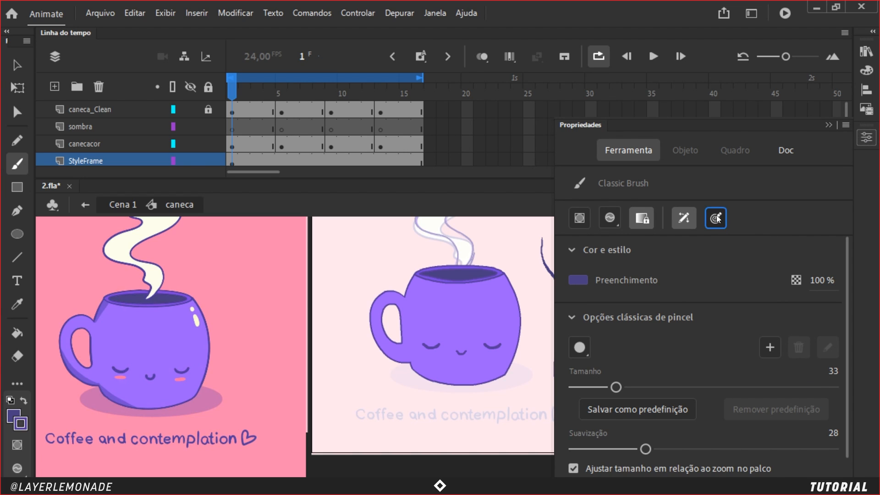
{"action": "left_click", "coordinate": [717, 222]}
{"action": "left_click_drag", "start_coordinate": [348, 236], "coordinate": [350, 367]}
{"action": "mouse_move", "coordinate": [457, 406]}
{"action": "left_mouse_down"}
{"action": "mouse_move", "coordinate": [556, 415]}
{"action": "mouse_move", "coordinate": [569, 406]}
{"action": "left_mouse_up"}
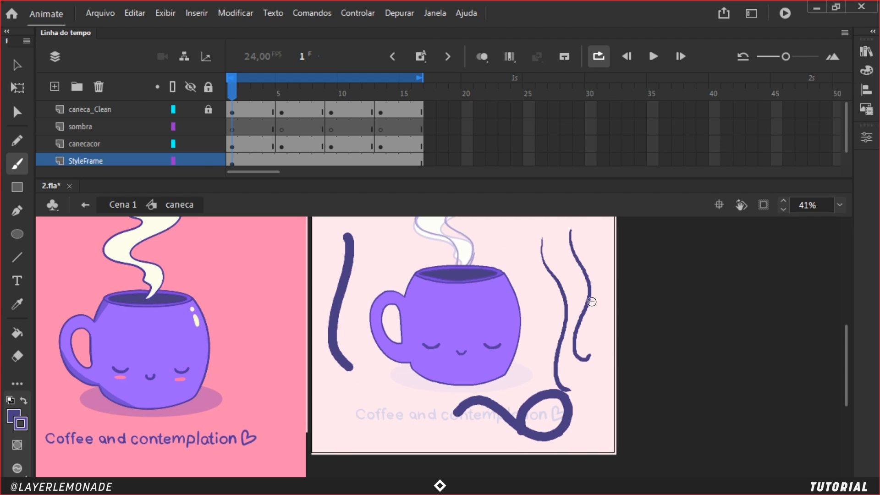
{"action": "left_click_drag", "start_coordinate": [592, 302], "coordinate": [598, 334]}
{"action": "key", "text": "ctrl+z"}
{"action": "key", "text": "ctrl+z"}
{"action": "key", "text": "ctrl+z"}
{"action": "key", "text": "ctrl+z"}
{"action": "key", "text": "ctrl+z"}
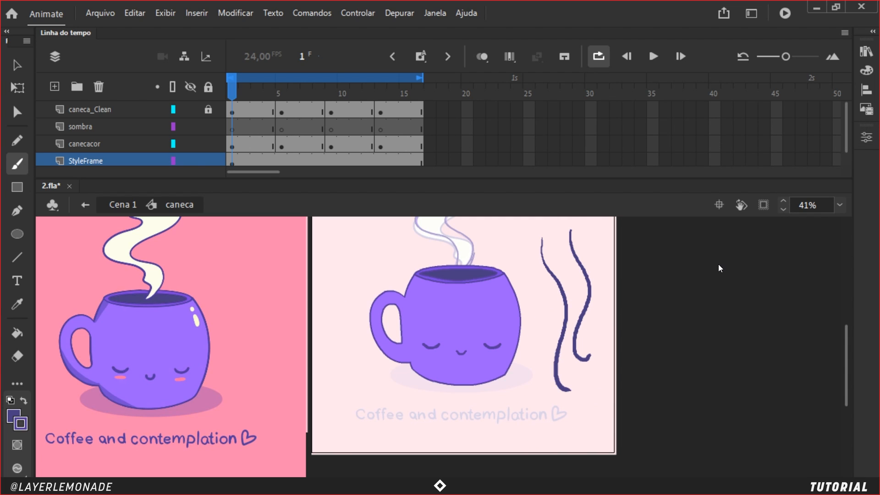
{"action": "left_click", "coordinate": [867, 138]}
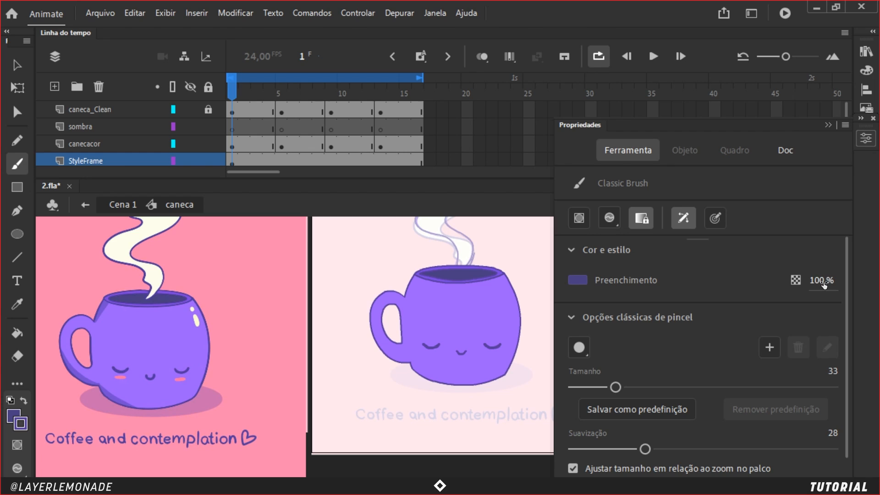
{"action": "left_click", "coordinate": [716, 219]}
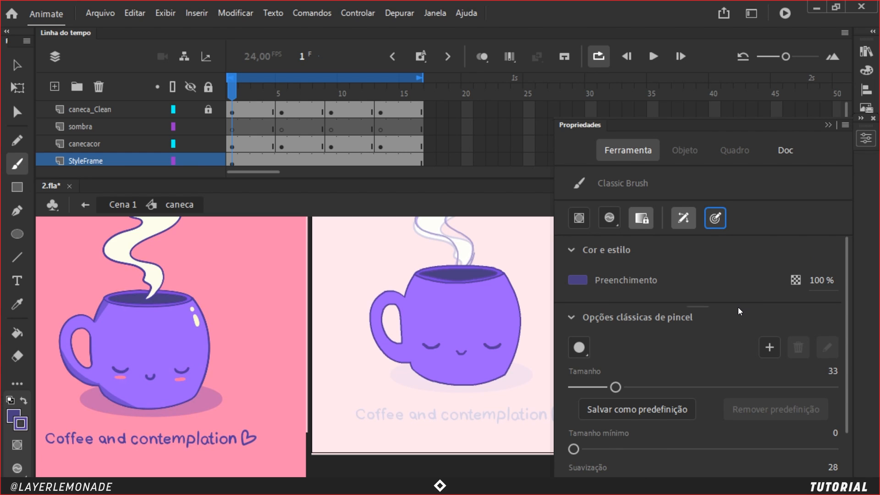
- Select the canecacor layer's artwork and set the Classic Brush painting mode to Pintar normal
{"action": "left_click", "coordinate": [610, 219]}
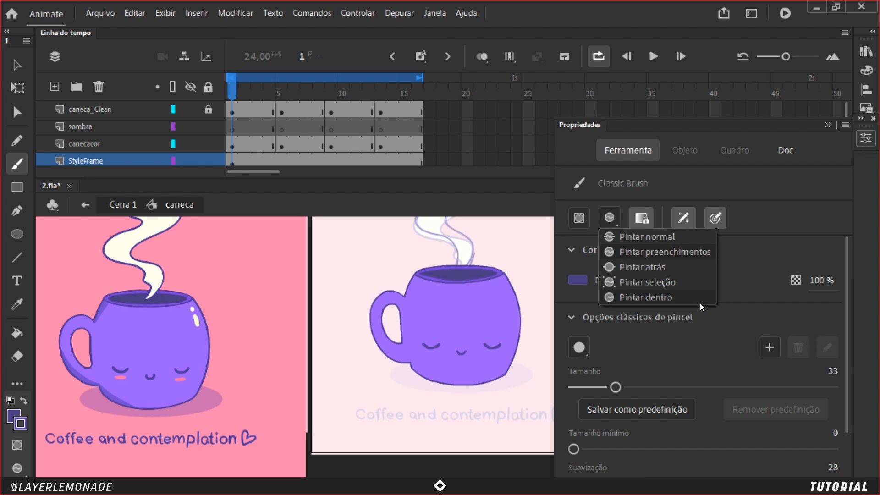
{"action": "left_click", "coordinate": [115, 144]}
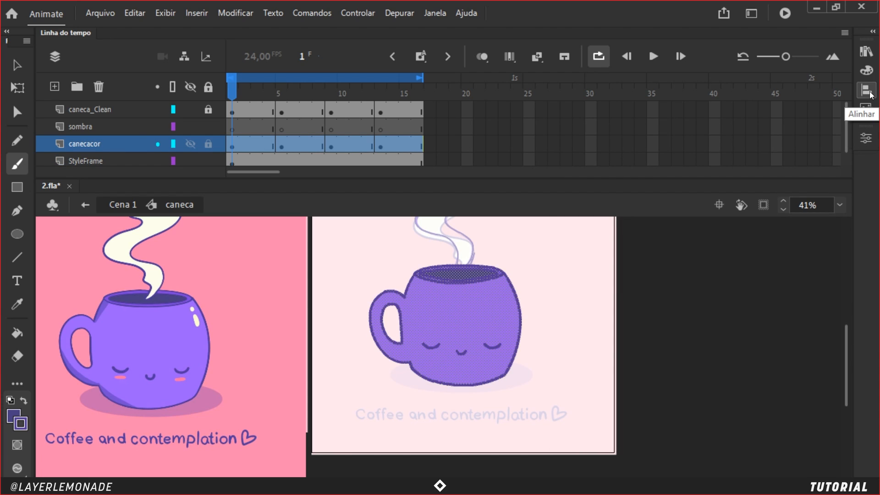
{"action": "left_click", "coordinate": [871, 140]}
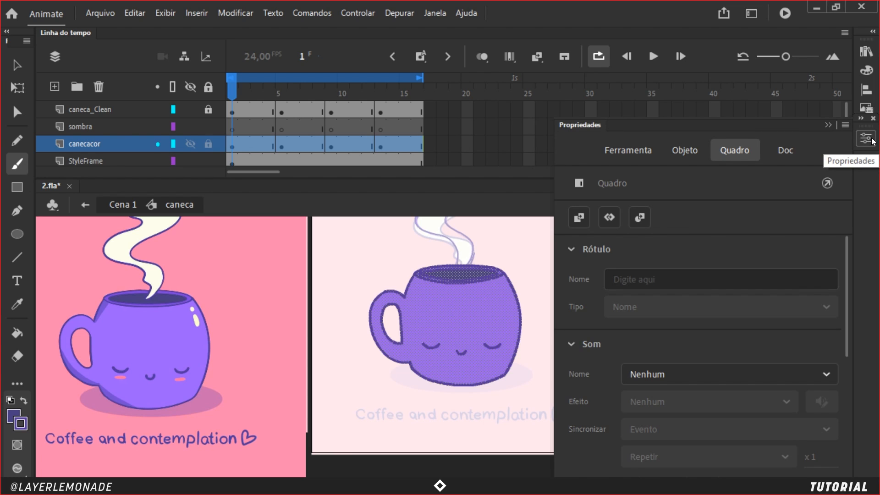
{"action": "left_click", "coordinate": [783, 152]}
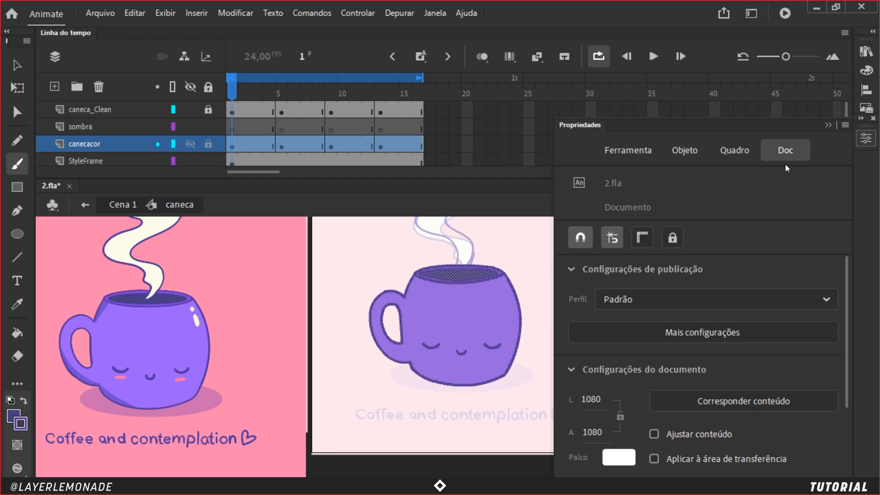
{"action": "left_click", "coordinate": [743, 152]}
{"action": "left_click", "coordinate": [687, 152]}
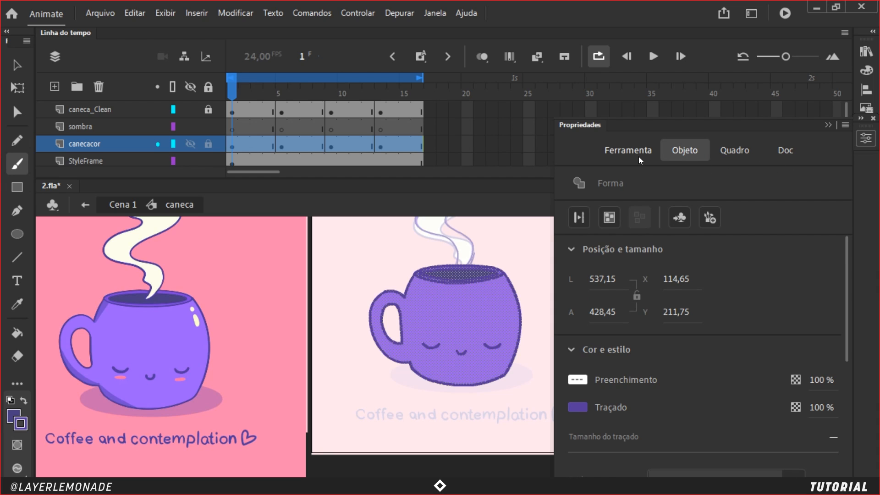
{"action": "left_click", "coordinate": [631, 153]}
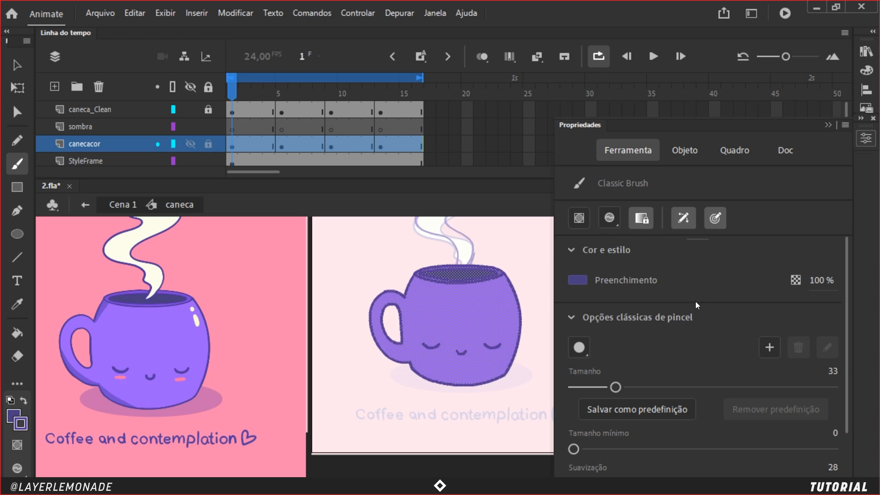
{"action": "left_click", "coordinate": [610, 219]}
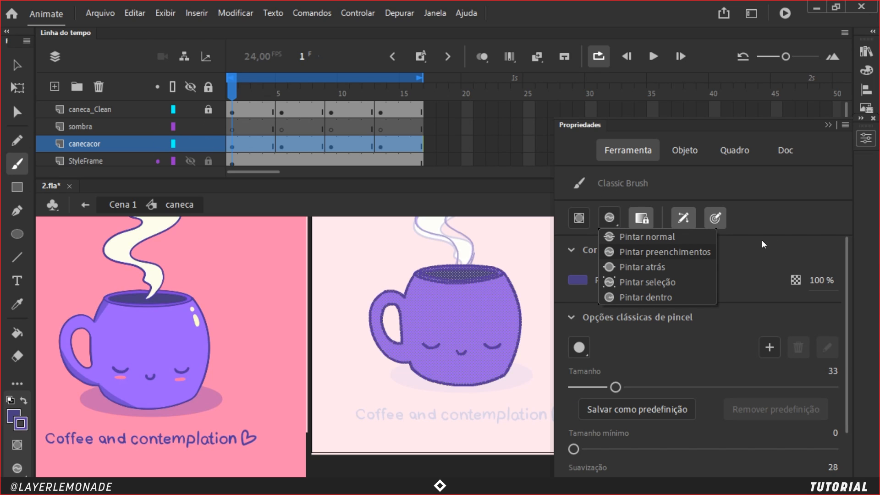
{"action": "left_click", "coordinate": [679, 237]}
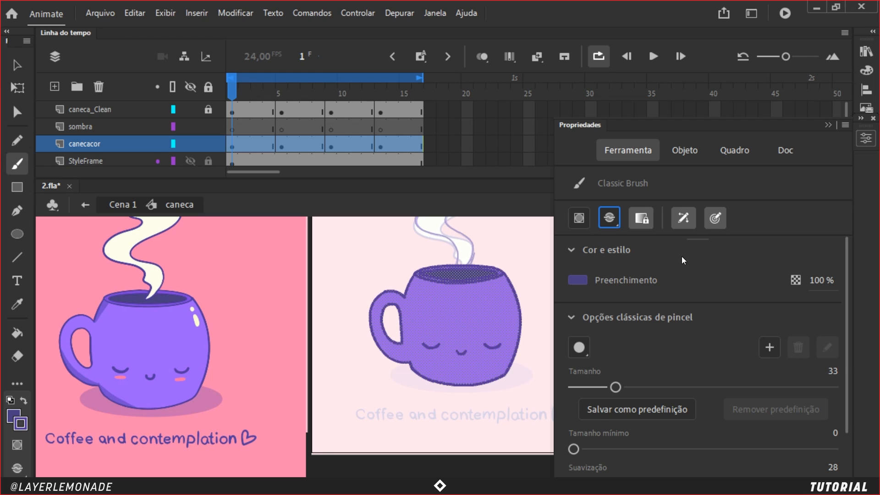
- Test Pintar normal strokes and loops across the cup's outline on the side opposite the handle, then undo them
{"action": "left_click", "coordinate": [498, 314]}
{"action": "left_click_drag", "start_coordinate": [497, 313], "coordinate": [533, 277]}
{"action": "left_click_drag", "start_coordinate": [525, 319], "coordinate": [526, 324]}
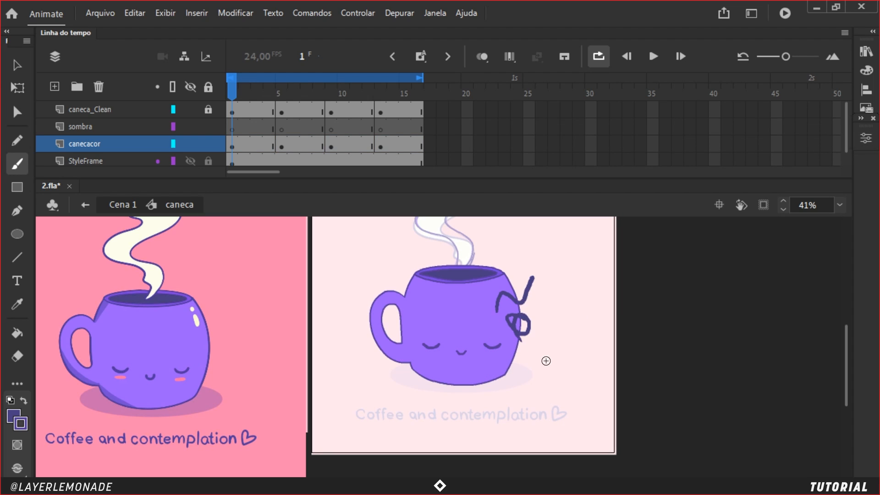
{"action": "key", "text": "ctrl+equal"}
{"action": "left_click_drag", "start_coordinate": [620, 320], "coordinate": [335, 98]}
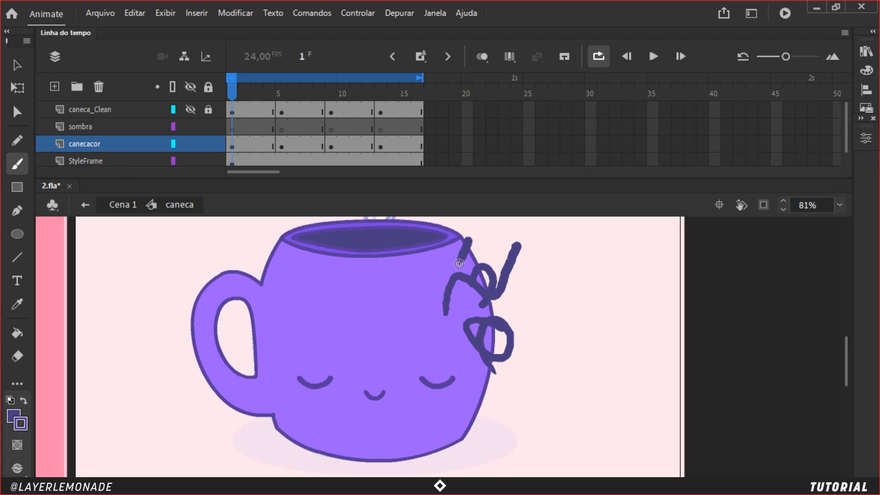
{"action": "key", "text": "ctrl+z"}
{"action": "key", "text": "ctrl+z"}
{"action": "key", "text": "ctrl+z"}
{"action": "key", "text": "ctrl+z"}
{"action": "key", "text": "ctrl+z"}
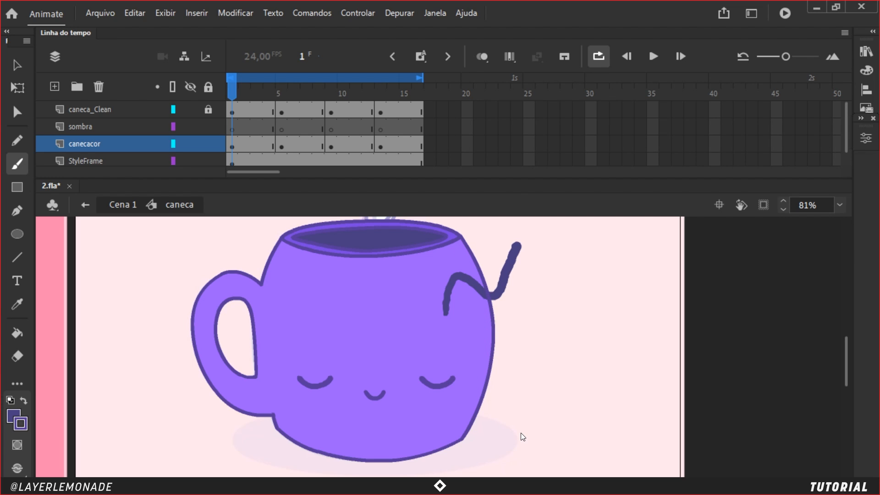
- Set the brush mode to Pintar preenchimentos and test strokes along the cup's upper edge opposite the handle, undoing each one
{"action": "key", "text": "ctrl+a"}
{"action": "key", "text": "ctrl+F3"}
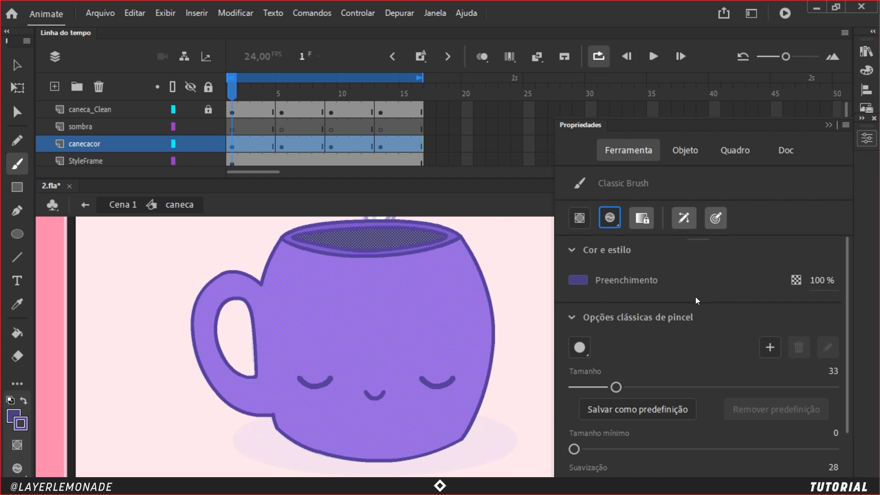
{"action": "left_click_drag", "start_coordinate": [465, 299], "coordinate": [515, 222]}
{"action": "key", "text": "ctrl+z"}
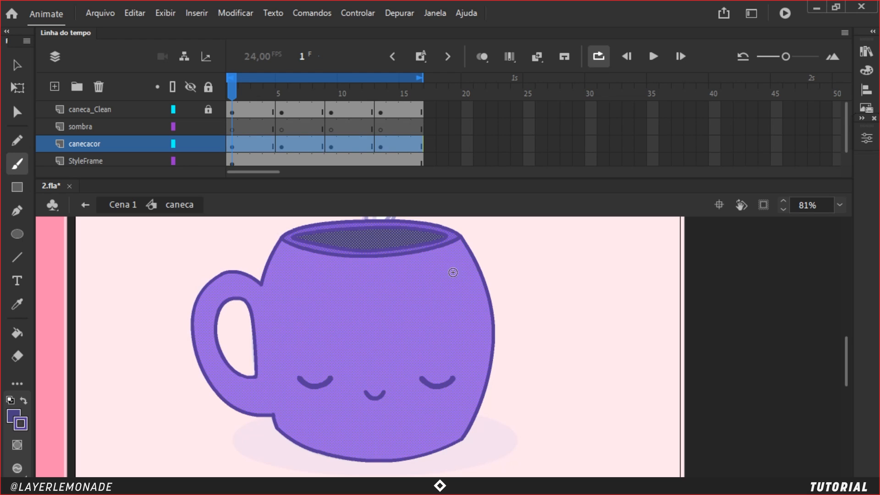
{"action": "mouse_move", "coordinate": [451, 250]}
{"action": "left_mouse_down"}
{"action": "mouse_move", "coordinate": [438, 264]}
{"action": "mouse_move", "coordinate": [464, 275]}
{"action": "left_mouse_up"}
{"action": "key", "text": "ctrl+z"}
{"action": "mouse_move", "coordinate": [463, 239]}
{"action": "left_mouse_down"}
{"action": "mouse_move", "coordinate": [457, 251]}
{"action": "mouse_move", "coordinate": [489, 306]}
{"action": "left_mouse_up"}
{"action": "key", "text": "ctrl+z"}
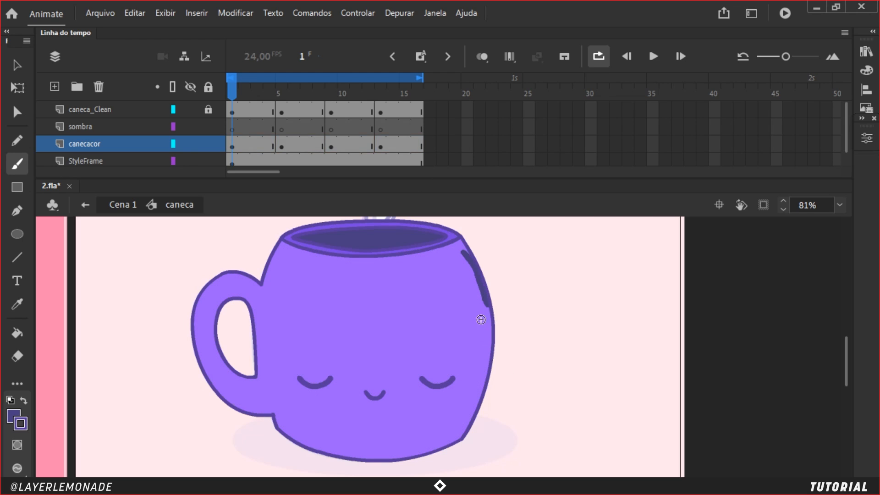
{"action": "key", "text": "ctrl+z"}
- Switch the brush mode to Pintar atrás and test short strokes over the cup's upper edge, undoing them
{"action": "key", "text": "ctrl+a"}
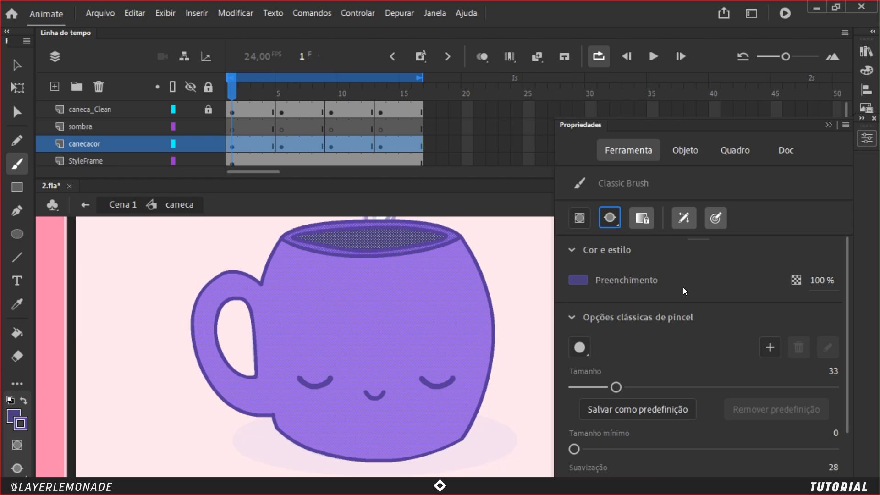
{"action": "left_click_drag", "start_coordinate": [463, 243], "coordinate": [475, 278]}
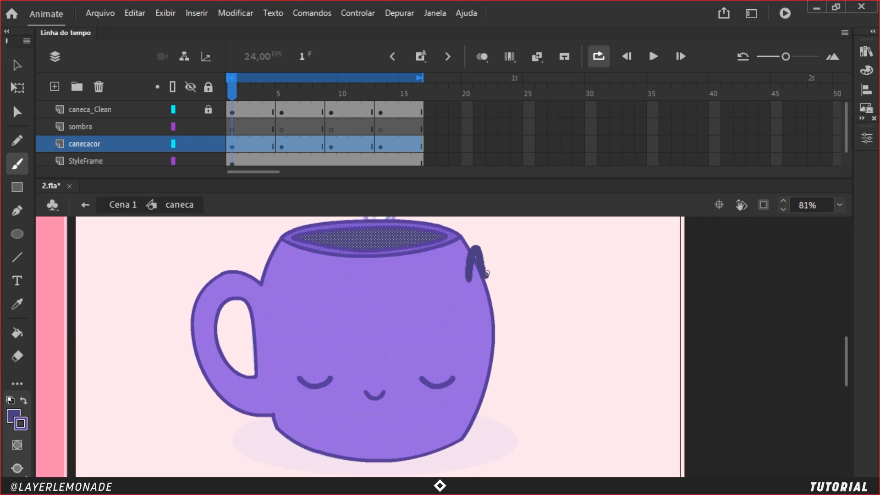
{"action": "key", "text": "ctrl+z"}
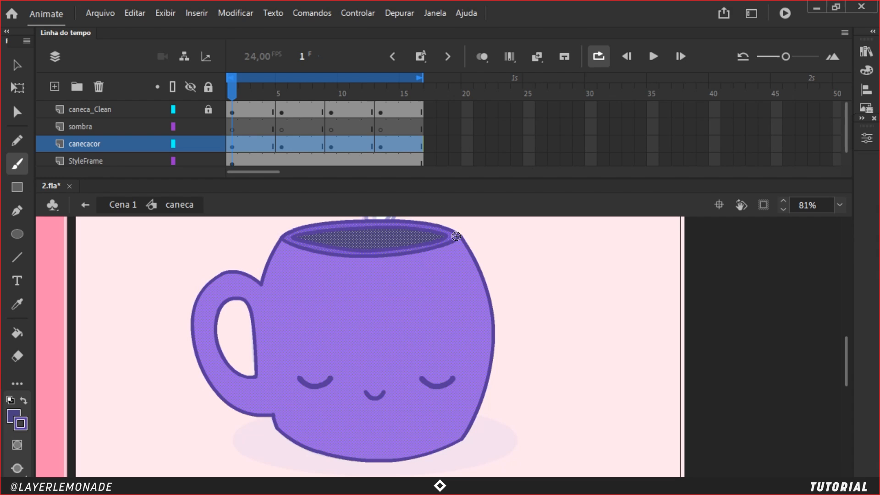
{"action": "left_click_drag", "start_coordinate": [459, 239], "coordinate": [475, 285]}
{"action": "key", "text": "ctrl+z"}
- Set the brush mode to Pintar seleção and test zigzag strokes over the selected cup fills, undoing them
{"action": "left_click", "coordinate": [867, 145]}
{"action": "mouse_move", "coordinate": [452, 260]}
{"action": "left_mouse_down"}
{"action": "mouse_move", "coordinate": [458, 243]}
{"action": "mouse_move", "coordinate": [474, 275]}
{"action": "mouse_move", "coordinate": [487, 373]}
{"action": "left_mouse_up"}
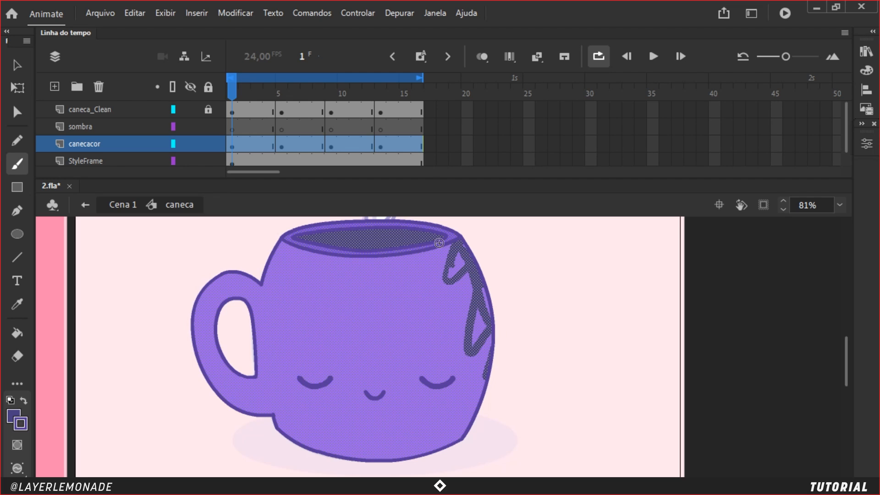
{"action": "mouse_move", "coordinate": [460, 250]}
{"action": "left_mouse_down"}
{"action": "mouse_move", "coordinate": [469, 308]}
{"action": "mouse_move", "coordinate": [532, 273]}
{"action": "left_mouse_up"}
{"action": "key", "text": "ctrl+equal"}
{"action": "key", "text": "ctrl+z"}
- Set the brush mode to Pintar dentro, test strokes inside the cup's edge and across the rim, and undo them all
{"action": "left_click", "coordinate": [479, 306]}
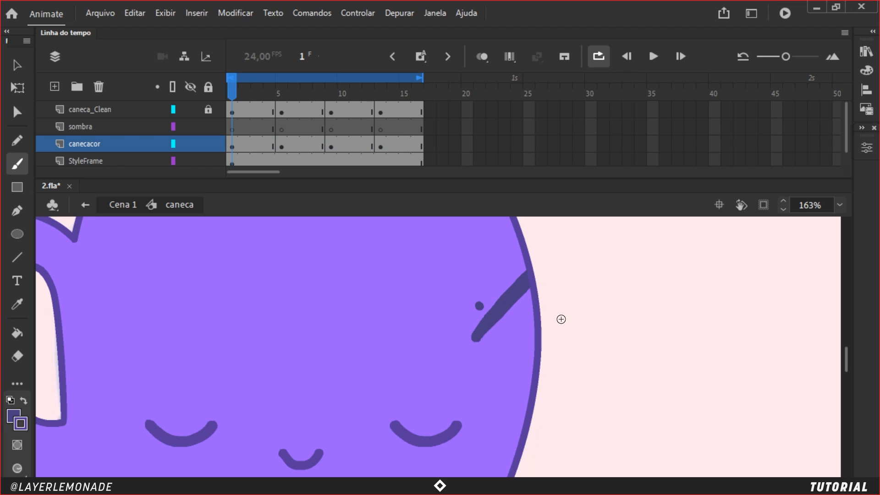
{"action": "left_click_drag", "start_coordinate": [496, 395], "coordinate": [533, 327]}
{"action": "mouse_move", "coordinate": [481, 421]}
{"action": "left_mouse_down"}
{"action": "mouse_move", "coordinate": [478, 250]}
{"action": "mouse_move", "coordinate": [511, 219]}
{"action": "left_mouse_up"}
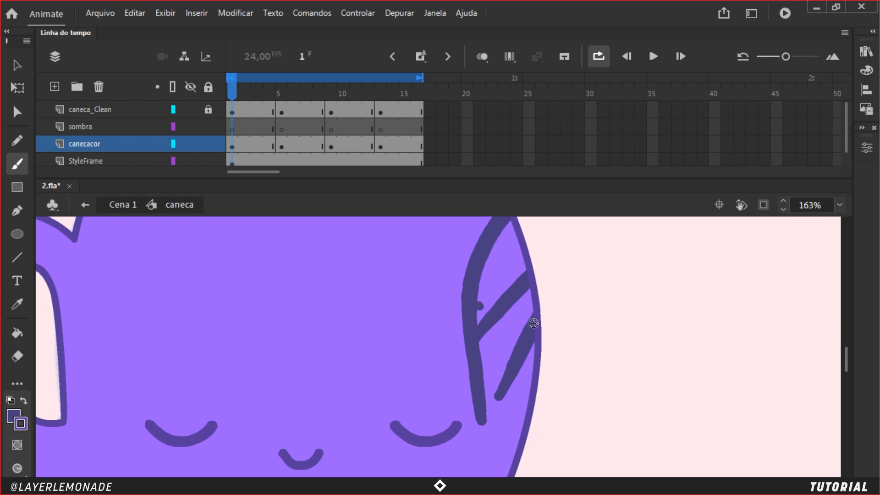
{"action": "key", "text": "ctrl+minus"}
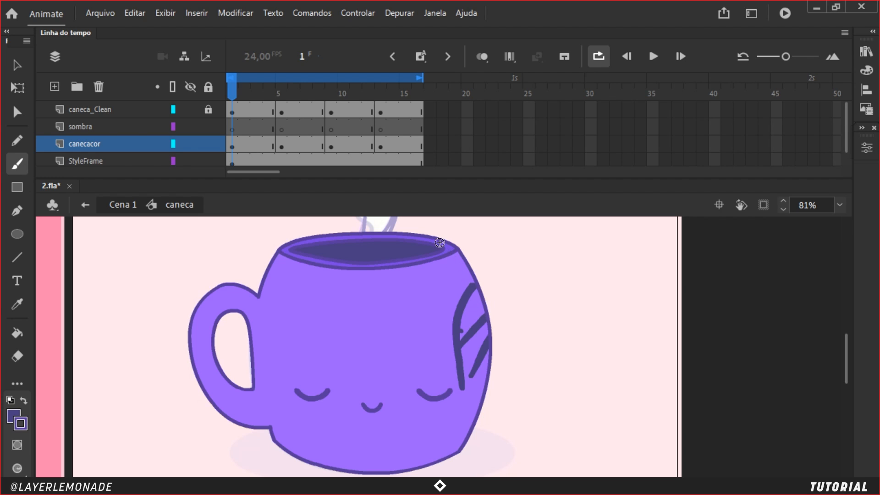
{"action": "left_click_drag", "start_coordinate": [434, 238], "coordinate": [455, 253]}
{"action": "mouse_move", "coordinate": [380, 234]}
{"action": "left_mouse_down"}
{"action": "mouse_move", "coordinate": [434, 255]}
{"action": "mouse_move", "coordinate": [403, 237]}
{"action": "mouse_move", "coordinate": [426, 243]}
{"action": "mouse_move", "coordinate": [447, 270]}
{"action": "left_mouse_up"}
{"action": "key", "text": "ctrl+z"}
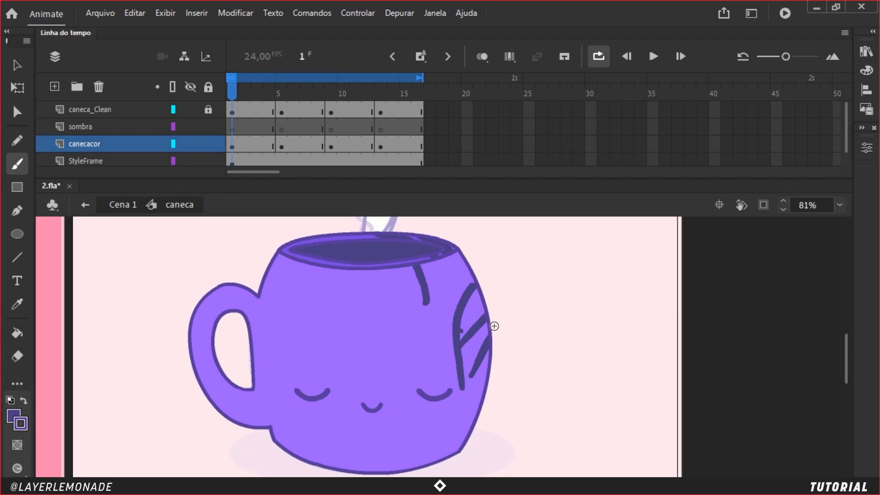
{"action": "key", "text": "ctrl+z"}
{"action": "key", "text": "ctrl+z"}
{"action": "key", "text": "ctrl+z"}
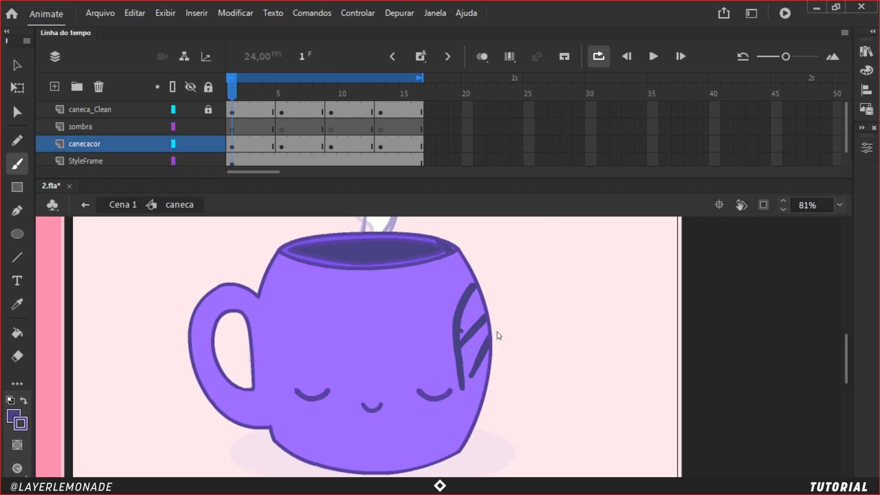
{"action": "key", "text": "ctrl+z"}
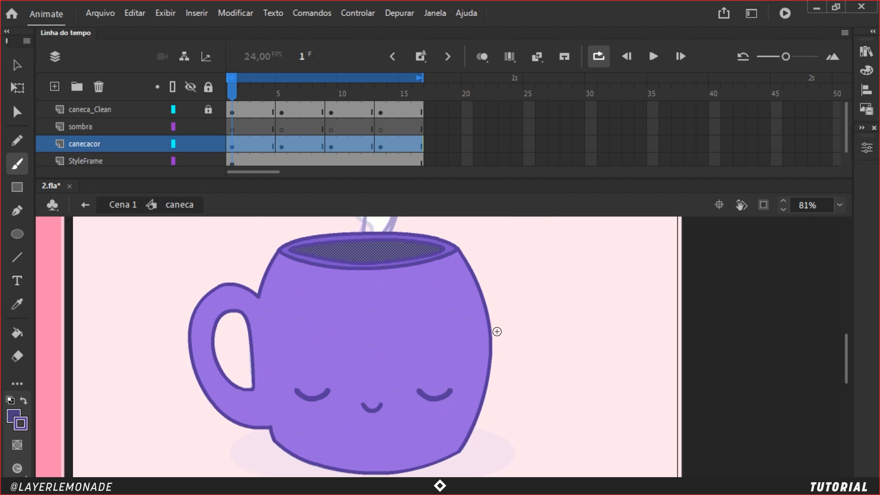
- Draw a wavy vertical Pencil line beside the cup and reveal its anchor points with the Subselection tool
{"action": "key", "text": "y"}
{"action": "left_click_drag", "start_coordinate": [526, 248], "coordinate": [546, 397]}
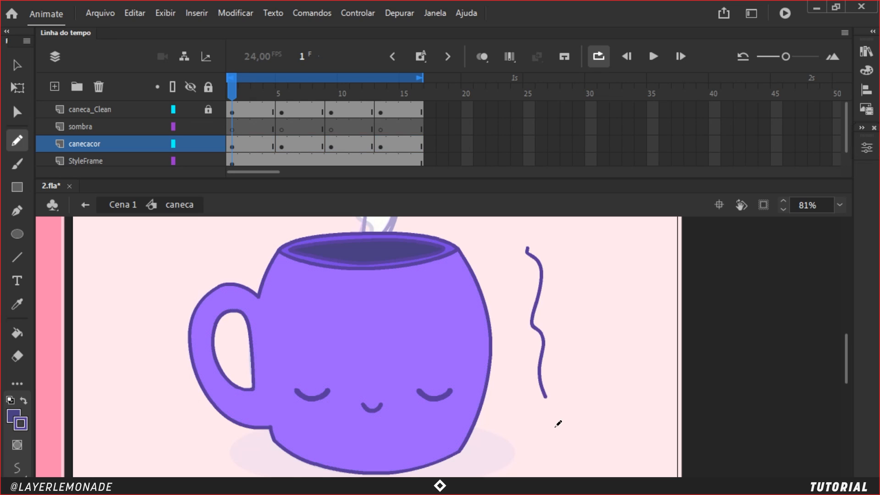
{"action": "key", "text": "v"}
{"action": "left_click", "coordinate": [539, 294]}
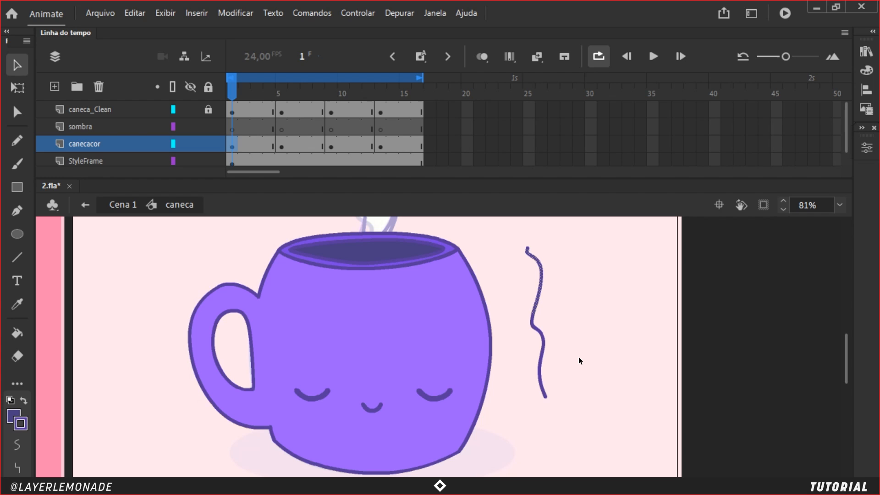
{"action": "left_click", "coordinate": [578, 356]}
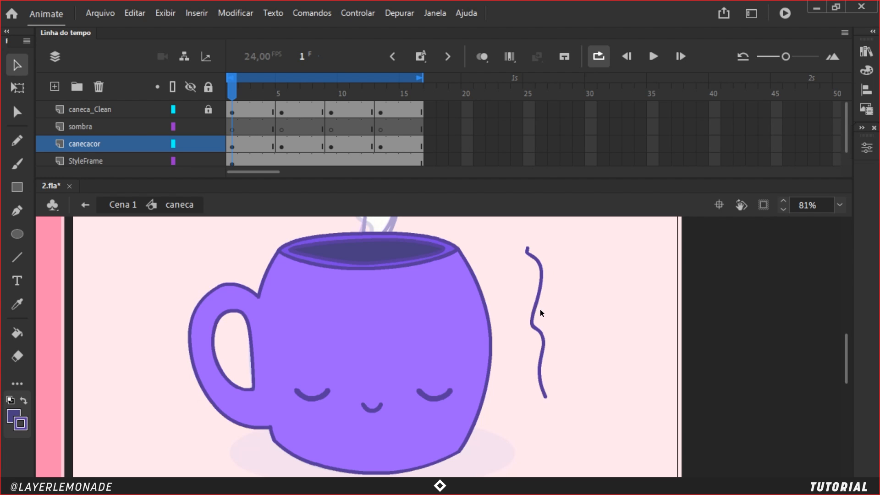
{"action": "key", "text": "a"}
{"action": "left_click", "coordinate": [534, 321]}
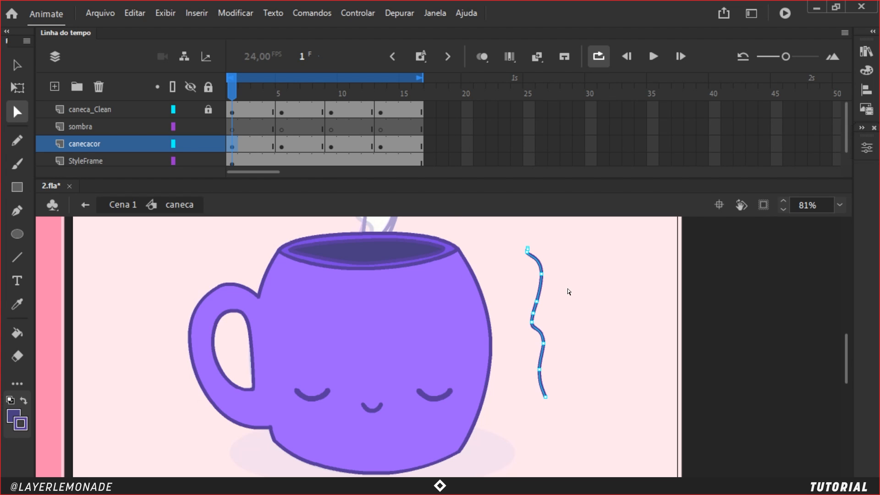
- Paint a thick vertical Classic Brush stroke beside the pencil line and reveal its anchor points with the Subselection tool
{"action": "key", "text": "b"}
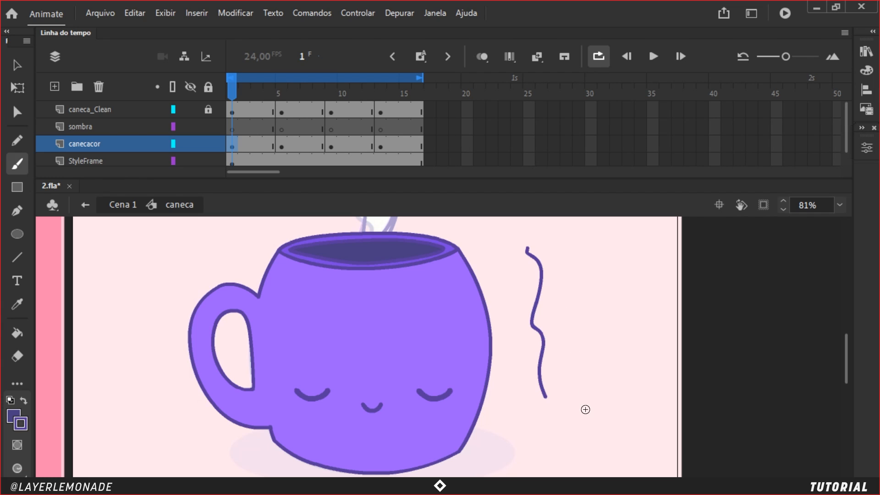
{"action": "mouse_move", "coordinate": [582, 408]}
{"action": "left_mouse_down"}
{"action": "mouse_move", "coordinate": [576, 360]}
{"action": "mouse_move", "coordinate": [591, 277]}
{"action": "left_mouse_up"}
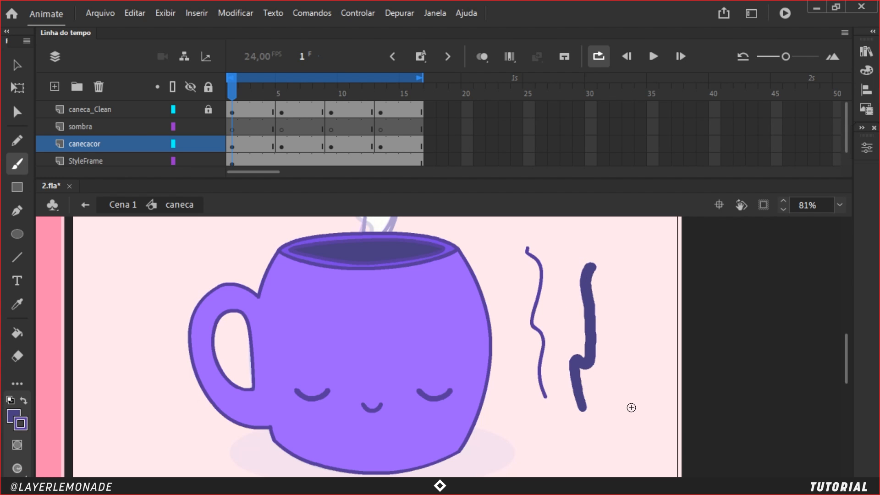
{"action": "key", "text": "v"}
{"action": "left_click", "coordinate": [600, 361]}
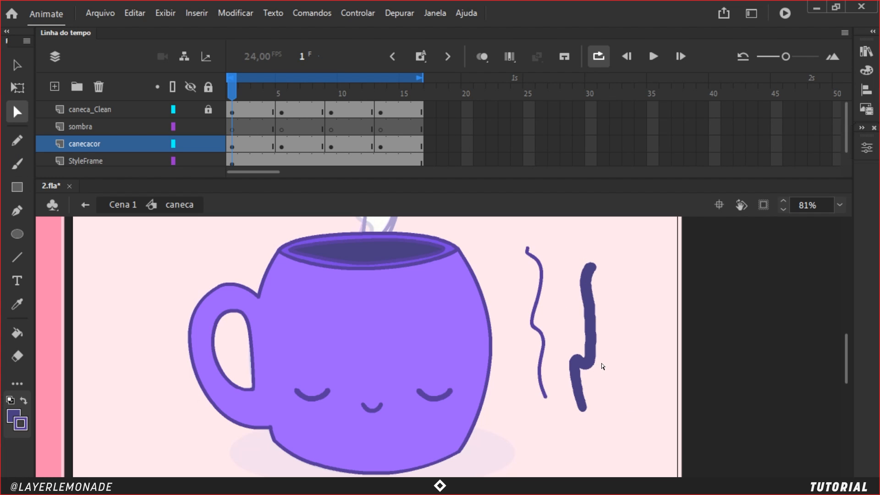
{"action": "left_click_drag", "start_coordinate": [571, 253], "coordinate": [616, 418]}
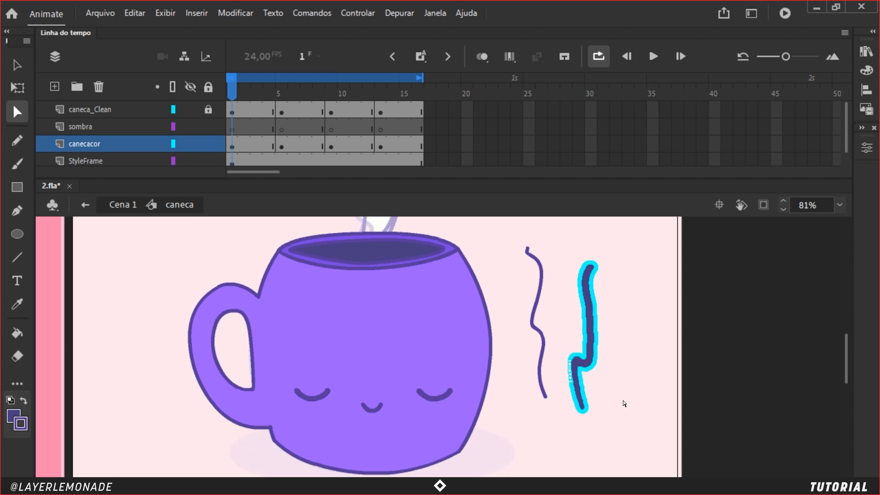
- Examine the brush stroke's outline and its anchor points up close beside the pencil line
{"action": "key", "text": "ctrl+equal"}
{"action": "mouse_move", "coordinate": [719, 363]}
{"action": "left_mouse_down"}
{"action": "mouse_move", "coordinate": [517, 271]}
{"action": "mouse_move", "coordinate": [468, 351]}
{"action": "mouse_move", "coordinate": [459, 346]}
{"action": "left_mouse_up"}
{"action": "left_click_drag", "start_coordinate": [811, 458], "coordinate": [322, 253]}
{"action": "left_click_drag", "start_coordinate": [500, 372], "coordinate": [494, 184]}
{"action": "left_click_drag", "start_coordinate": [497, 284], "coordinate": [509, 336]}
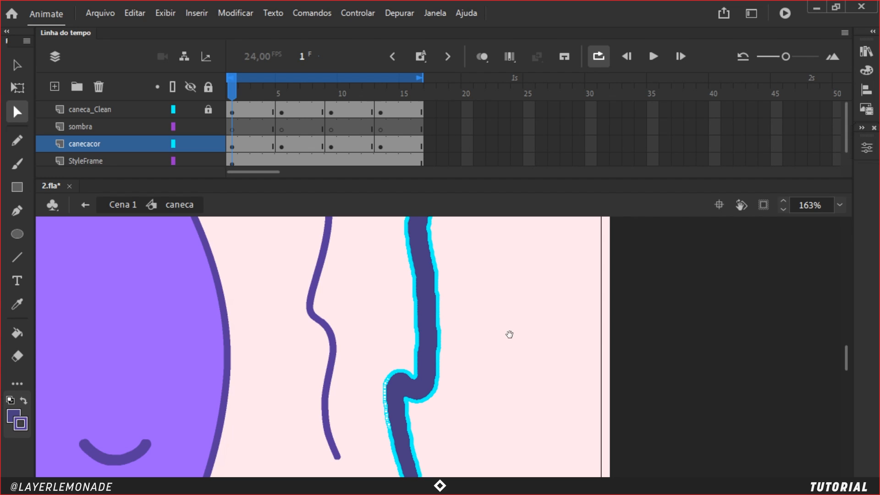
{"action": "key", "text": "Return"}
{"action": "left_click", "coordinate": [470, 338]}
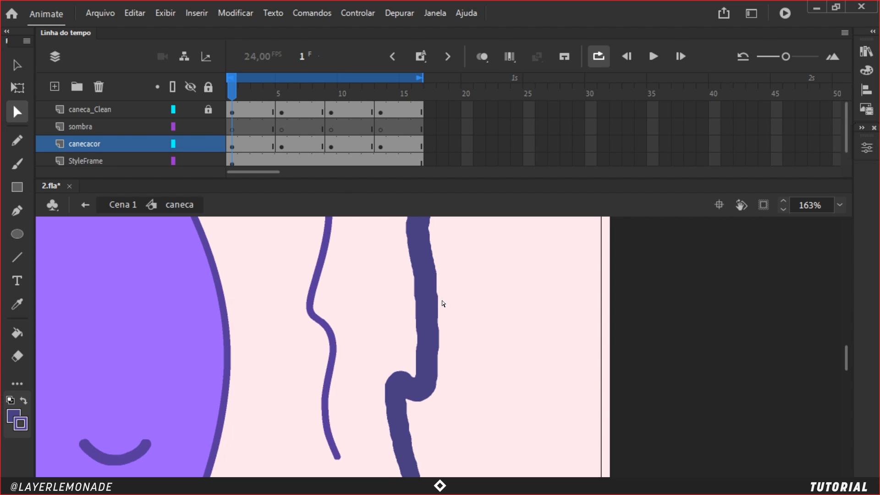
{"action": "left_click", "coordinate": [426, 323]}
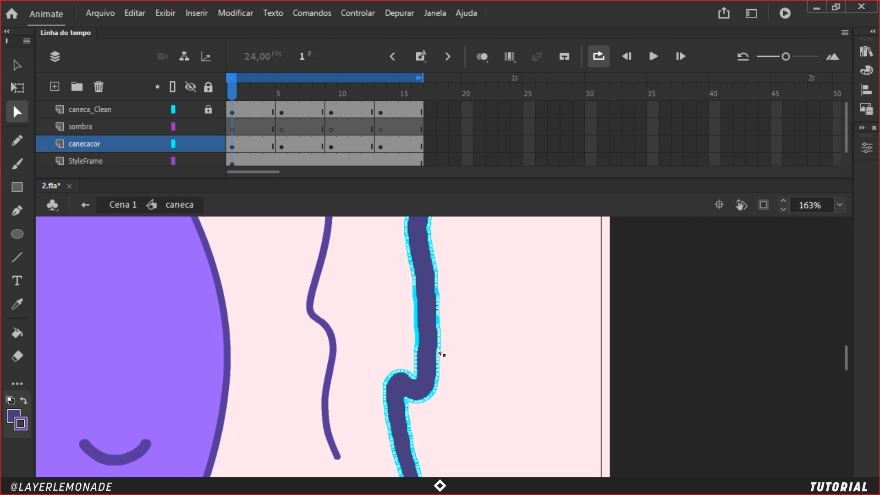
- Pull several anchor points on the brush stroke's edge outward into thin spikes and deselect the stroke
{"action": "mouse_move", "coordinate": [438, 349]}
{"action": "left_mouse_down"}
{"action": "mouse_move", "coordinate": [449, 356]}
{"action": "mouse_move", "coordinate": [461, 339]}
{"action": "left_mouse_up"}
{"action": "left_click", "coordinate": [458, 362]}
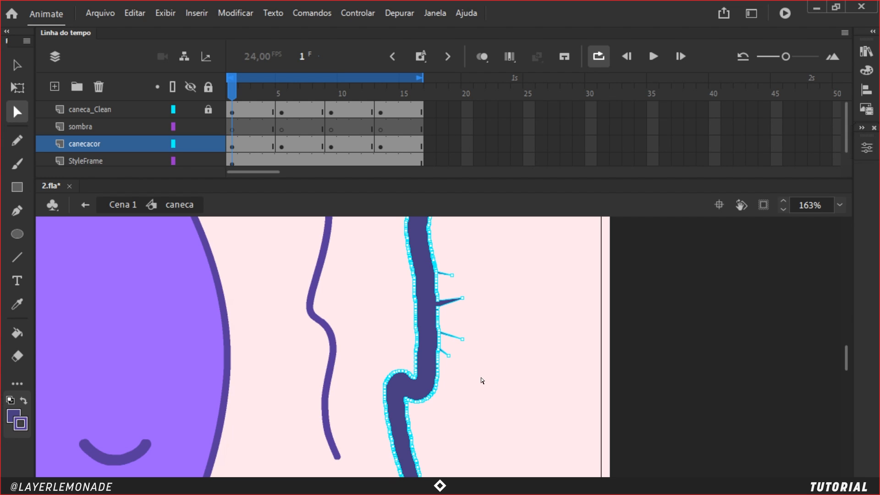
{"action": "left_click", "coordinate": [491, 385]}
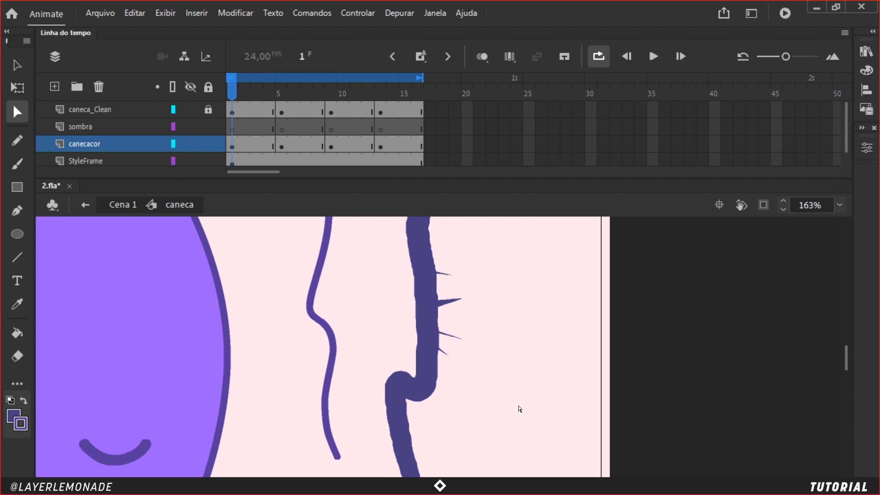
- Undo the anchor-point edits made on the brush stroke's edge
{"action": "key", "text": "ctrl+z"}
{"action": "key", "text": "ctrl+z"}
{"action": "key", "text": "ctrl+z"}
{"action": "key", "text": "ctrl+z"}
{"action": "key", "text": "ctrl+z"}
{"action": "key", "text": "ctrl+z"}
{"action": "left_click", "coordinate": [518, 403]}
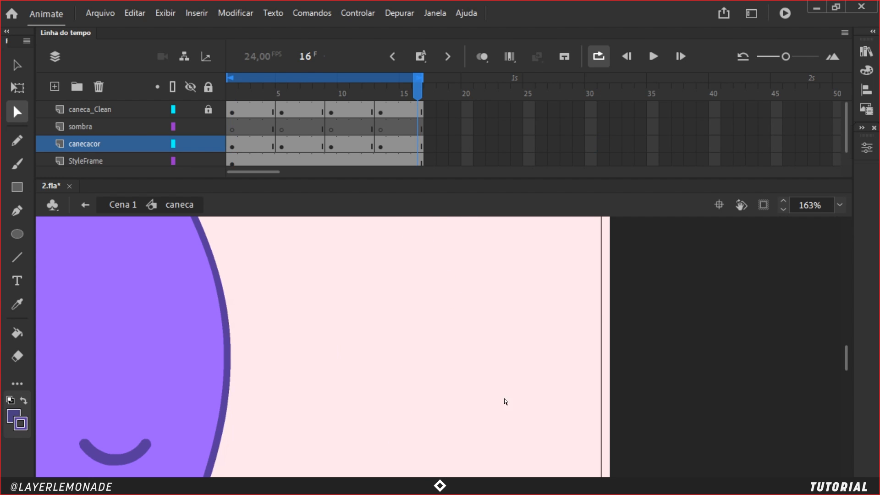
- On frame 16, draw a short wavy Pencil line beside the cup and bend it with the Selection tool
{"action": "key", "text": "ctrl+minus"}
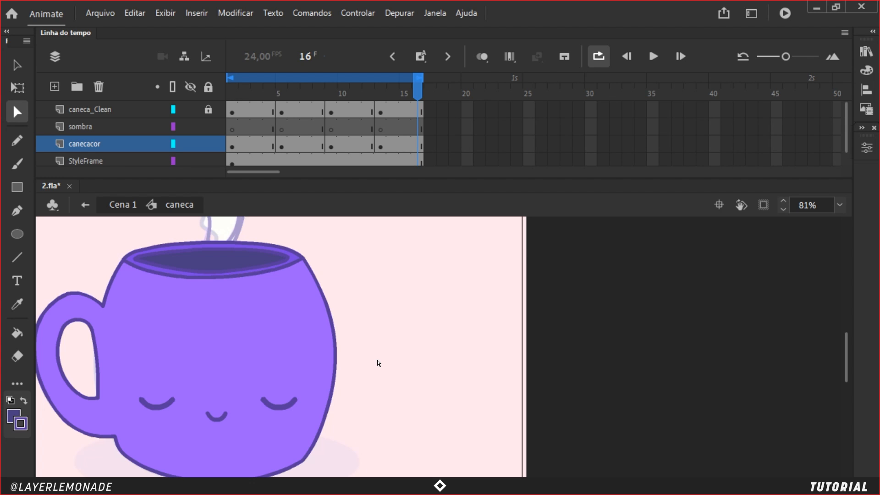
{"action": "key", "text": "y"}
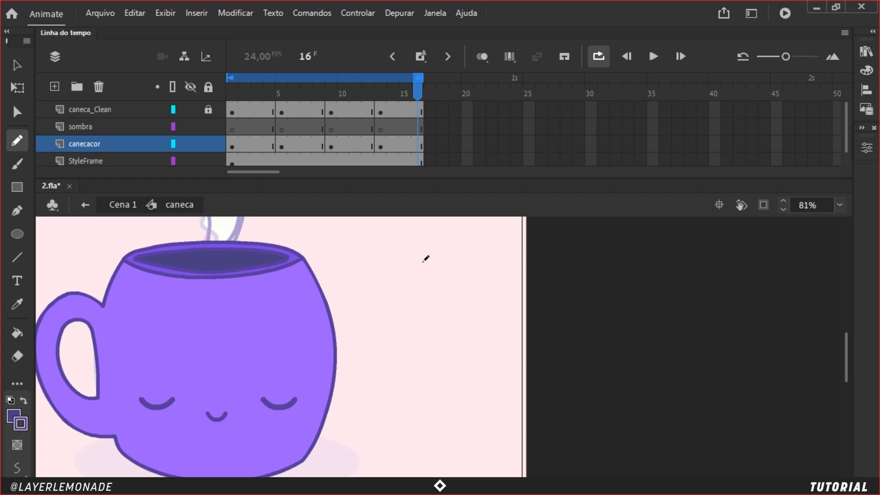
{"action": "mouse_move", "coordinate": [422, 256]}
{"action": "left_mouse_down"}
{"action": "mouse_move", "coordinate": [437, 275]}
{"action": "mouse_move", "coordinate": [433, 339]}
{"action": "left_mouse_up"}
{"action": "key", "text": "v"}
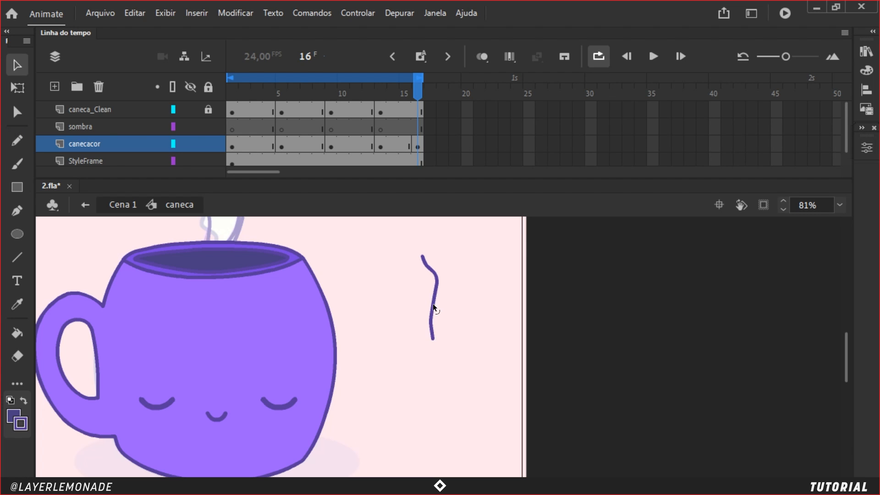
{"action": "left_click_drag", "start_coordinate": [433, 300], "coordinate": [439, 284]}
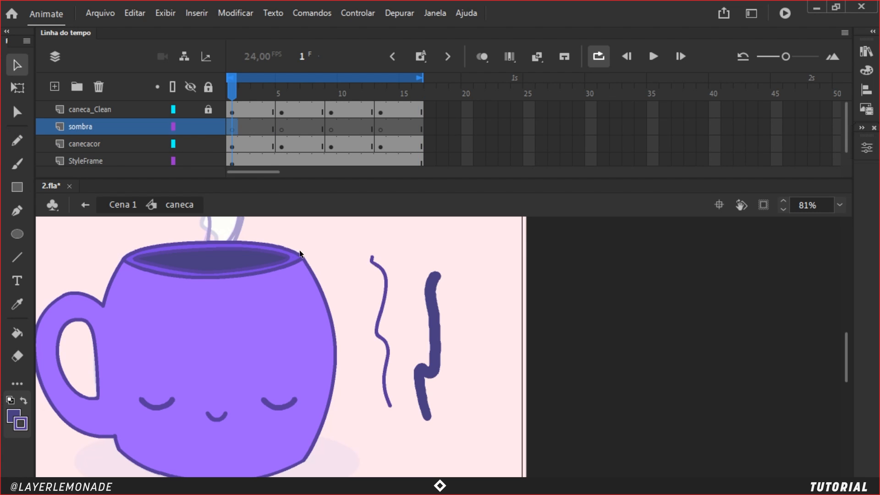
- Delete the two test strokes beside the cup on frame 1 and sample the reference cup's shadow purple with the Eyedropper
{"action": "left_click_drag", "start_coordinate": [353, 225], "coordinate": [480, 403]}
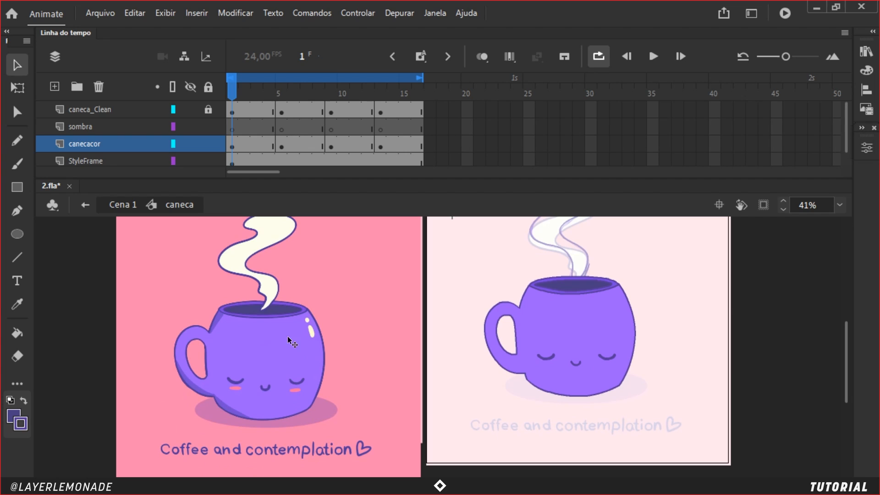
{"action": "key", "text": "i"}
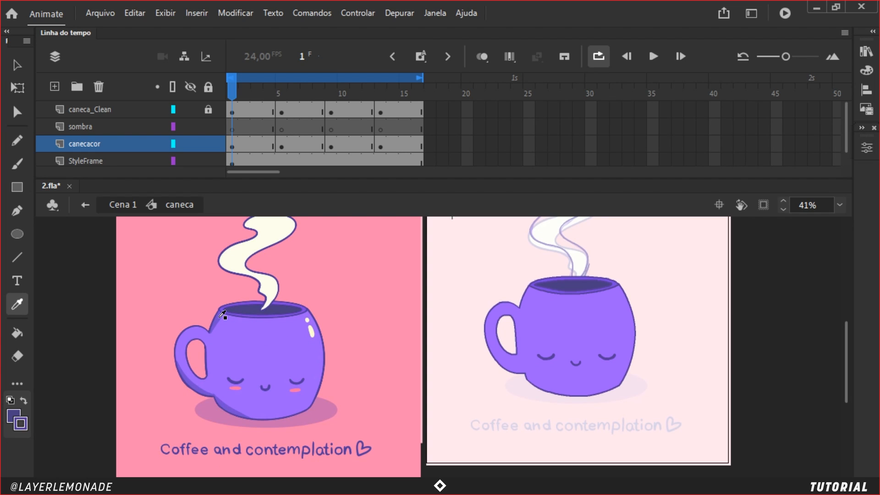
{"action": "left_click", "coordinate": [220, 315]}
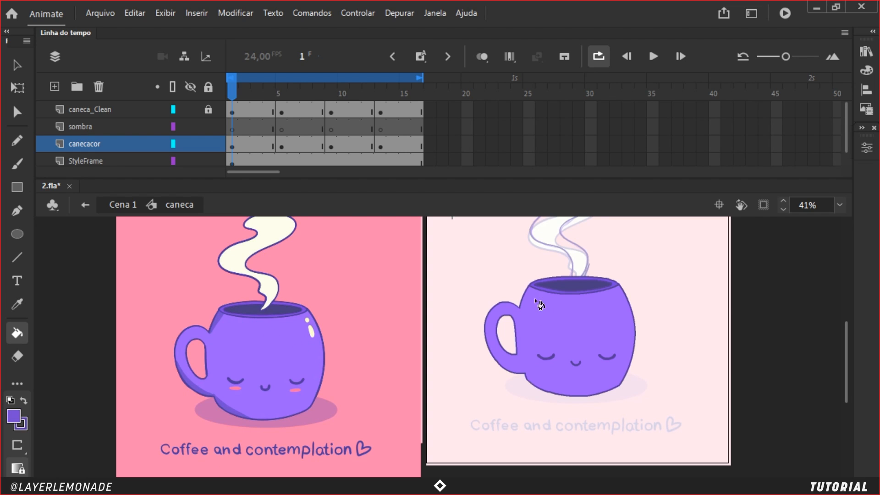
- Make sombra the active layer and lock all the other layers
{"action": "left_click", "coordinate": [111, 131]}
{"action": "key", "text": "ctrl+="}
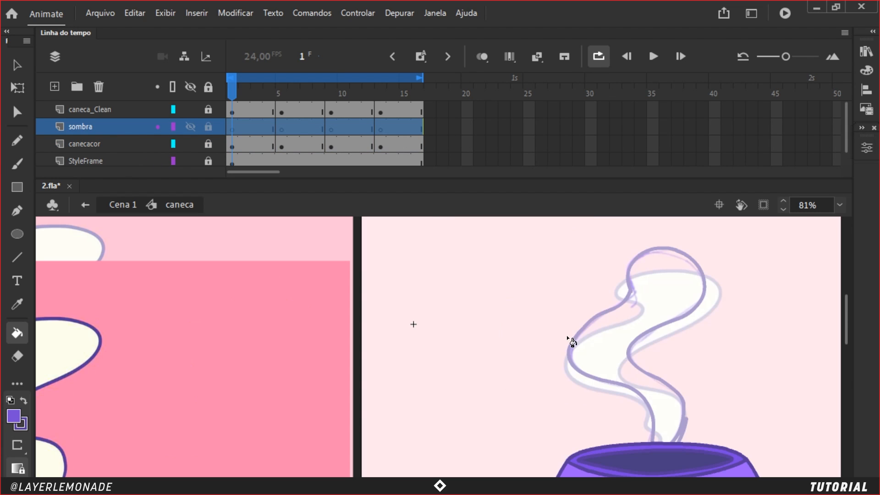
{"action": "scroll", "coordinate": [612, 421], "scroll_direction": "up", "scroll_amount": 2}
{"action": "scroll", "coordinate": [594, 367], "scroll_direction": "down", "scroll_amount": 3}
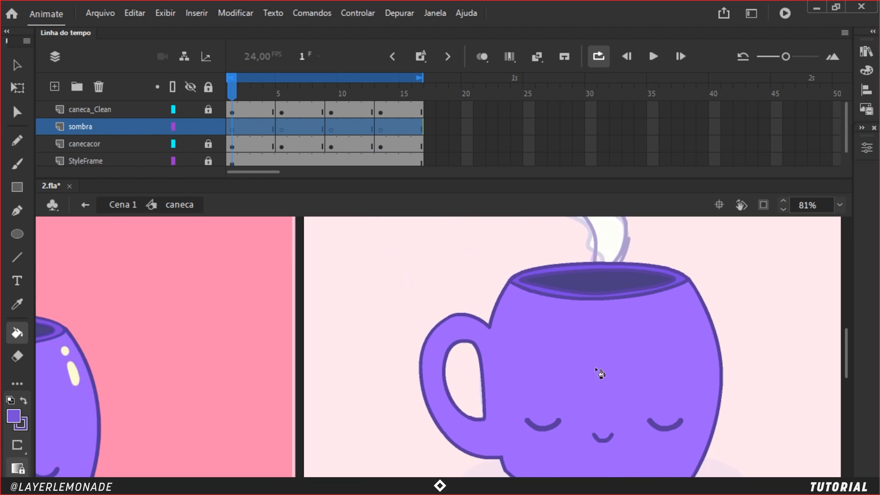
- Brush the purple shadow on frame 1 along the cup's handle-side edge, the handle's outer edge and the base
{"action": "key", "text": "ctrl+="}
{"action": "mouse_move", "coordinate": [596, 373]}
{"action": "left_mouse_down"}
{"action": "mouse_move", "coordinate": [574, 209]}
{"action": "mouse_move", "coordinate": [575, 263]}
{"action": "mouse_move", "coordinate": [550, 310]}
{"action": "mouse_move", "coordinate": [476, 252]}
{"action": "mouse_move", "coordinate": [493, 226]}
{"action": "left_mouse_up"}
{"action": "key", "text": "b"}
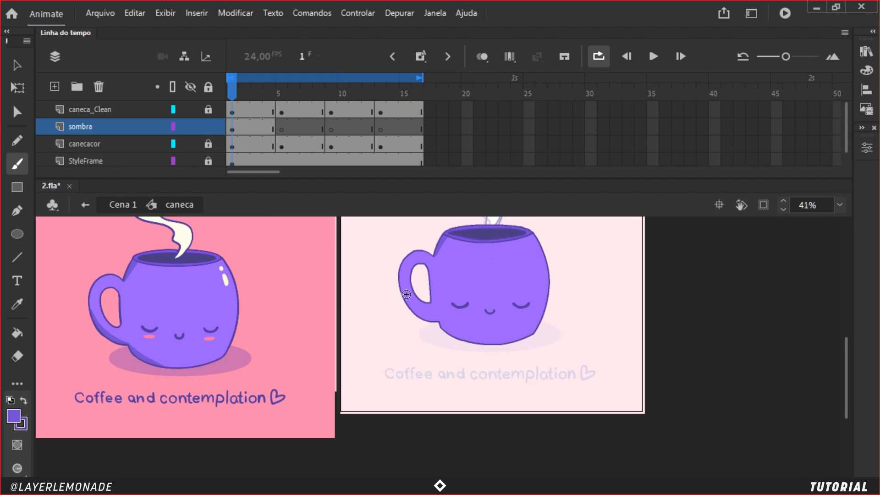
{"action": "key", "text": "ctrl+minus"}
{"action": "left_click_drag", "start_coordinate": [405, 296], "coordinate": [432, 323]}
{"action": "key", "text": "ctrl+equal"}
{"action": "left_click_drag", "start_coordinate": [528, 361], "coordinate": [325, 99]}
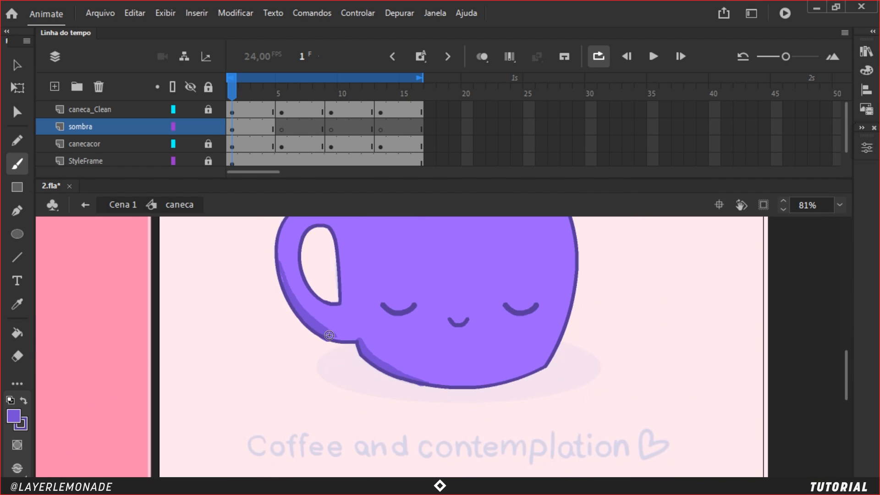
- Select the handle and base shadow shapes on frame 1 to check them, and deselect them
{"action": "key", "text": "v"}
{"action": "left_click", "coordinate": [360, 345]}
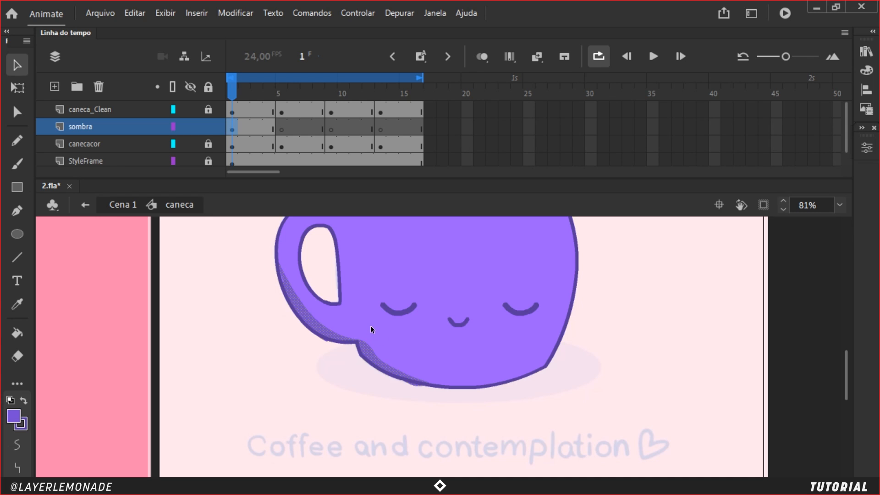
{"action": "left_click", "coordinate": [291, 274]}
{"action": "left_click_drag", "start_coordinate": [352, 274], "coordinate": [368, 366]}
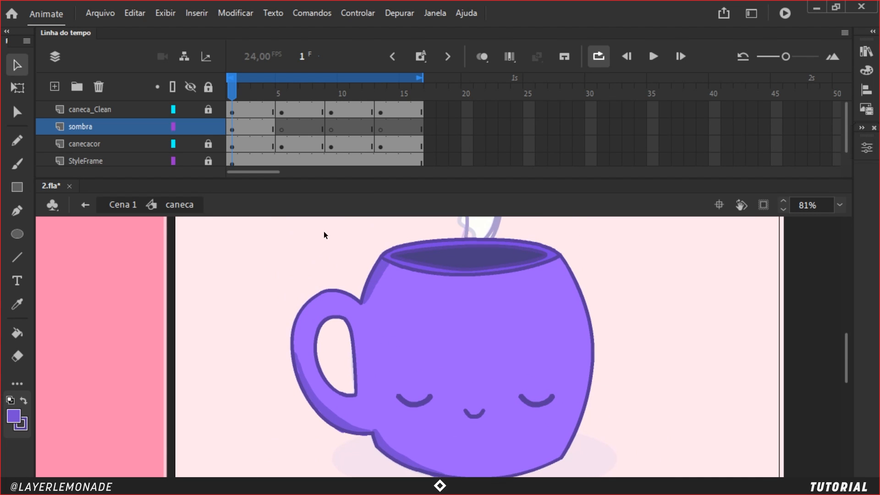
{"action": "left_click", "coordinate": [303, 372]}
- Turn on onion skinning at frame 5 and brush the shadow on the cup's side between rim and handle
{"action": "left_click", "coordinate": [281, 96]}
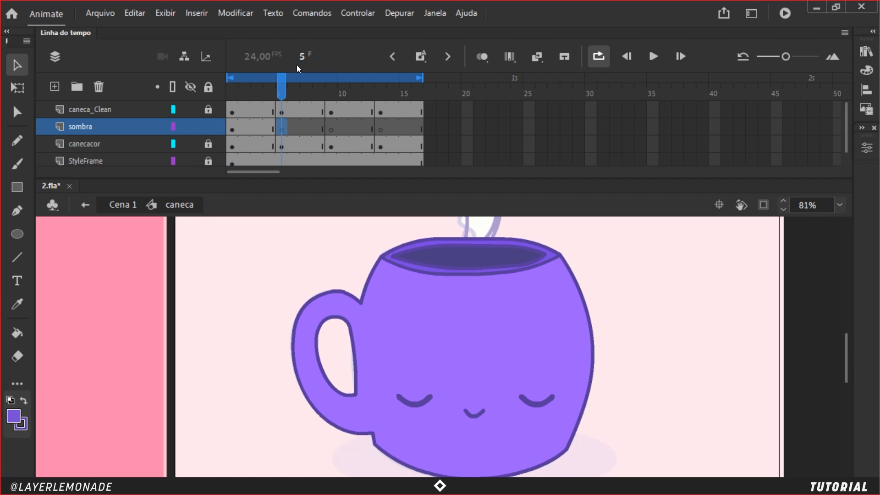
{"action": "left_click", "coordinate": [484, 61]}
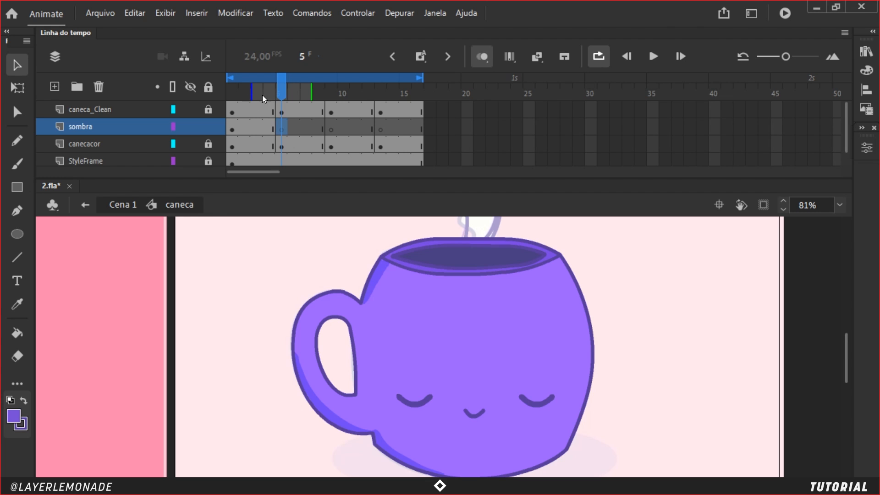
{"action": "key", "text": "ctrl+="}
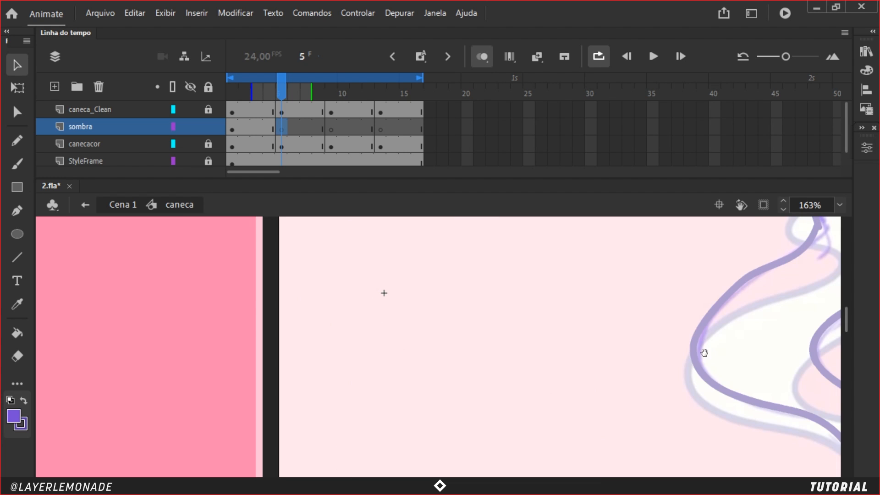
{"action": "left_click_drag", "start_coordinate": [677, 359], "coordinate": [611, 161]}
{"action": "mouse_move", "coordinate": [397, 396]}
{"action": "left_mouse_down"}
{"action": "mouse_move", "coordinate": [510, 258]}
{"action": "mouse_move", "coordinate": [466, 297]}
{"action": "mouse_move", "coordinate": [503, 242]}
{"action": "left_mouse_up"}
{"action": "key", "text": "b"}
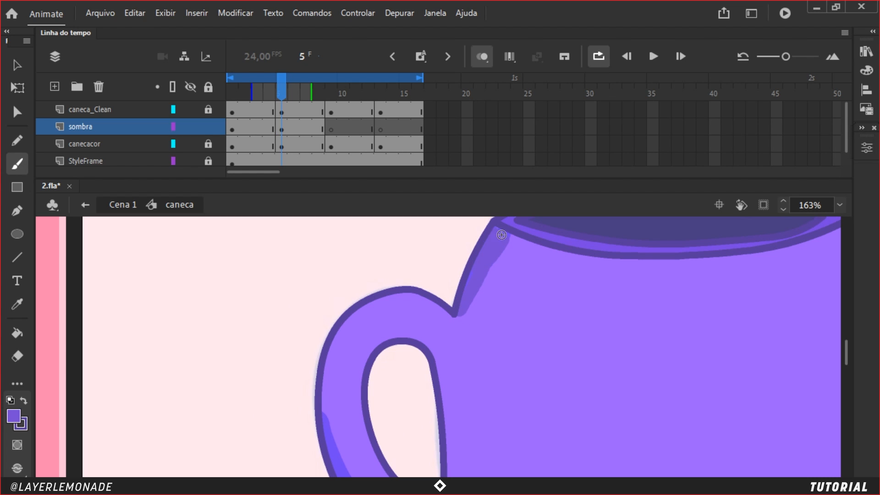
- Brush the handle and base shadows on frame 5, and continue the base shadow on frame 9, following the onion skin
{"action": "scroll", "coordinate": [436, 226], "scroll_direction": "down", "scroll_amount": 5}
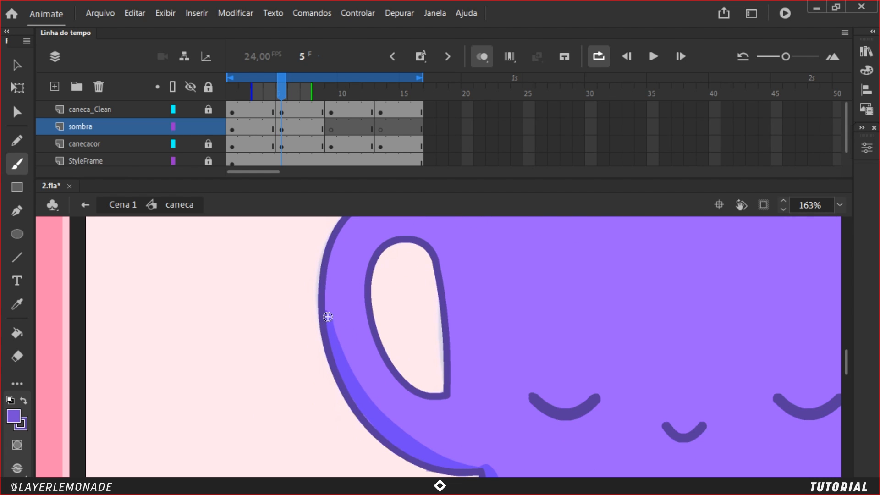
{"action": "mouse_move", "coordinate": [326, 316]}
{"action": "left_mouse_down"}
{"action": "mouse_move", "coordinate": [337, 363]}
{"action": "mouse_move", "coordinate": [366, 409]}
{"action": "mouse_move", "coordinate": [402, 443]}
{"action": "mouse_move", "coordinate": [447, 463]}
{"action": "left_mouse_up"}
{"action": "mouse_move", "coordinate": [349, 370]}
{"action": "left_mouse_down"}
{"action": "mouse_move", "coordinate": [415, 446]}
{"action": "mouse_move", "coordinate": [462, 467]}
{"action": "left_mouse_up"}
{"action": "left_click_drag", "start_coordinate": [490, 439], "coordinate": [394, 289]}
{"action": "left_click_drag", "start_coordinate": [389, 318], "coordinate": [504, 399]}
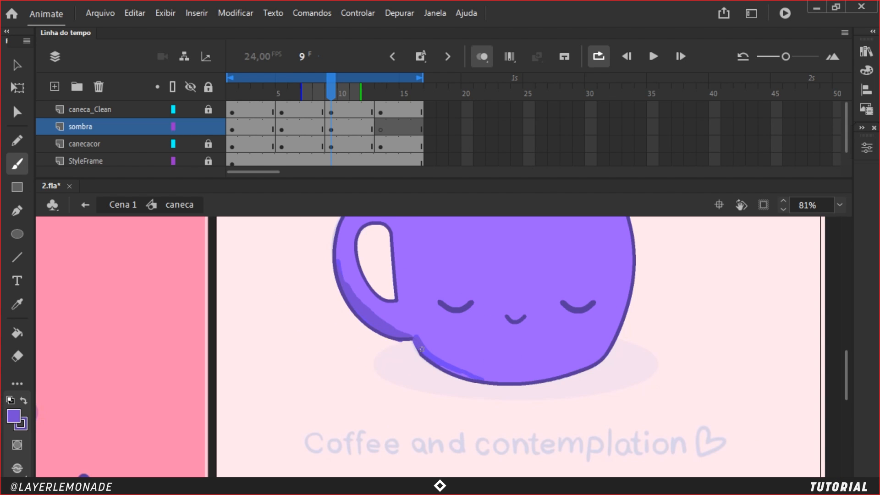
{"action": "left_click_drag", "start_coordinate": [421, 349], "coordinate": [479, 380]}
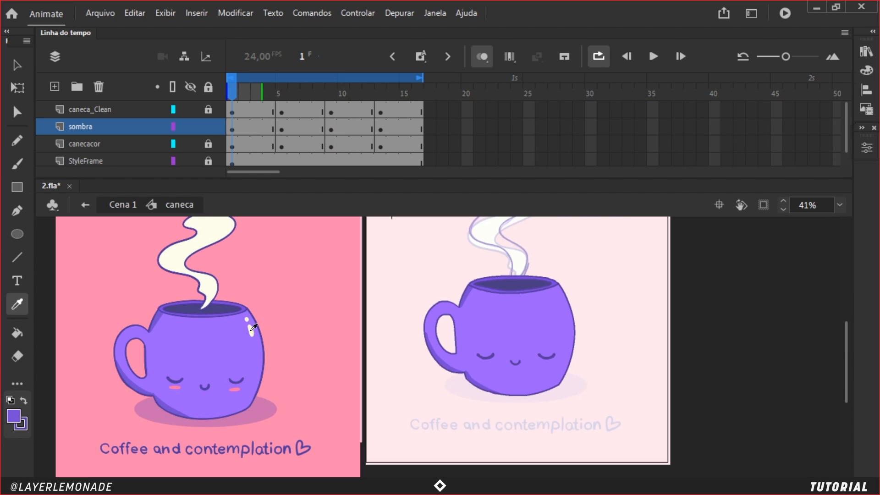
- Sample the pink from the reference artwork and brush blush marks under the cup's eyes on the sombra layer
{"action": "left_click", "coordinate": [253, 329]}
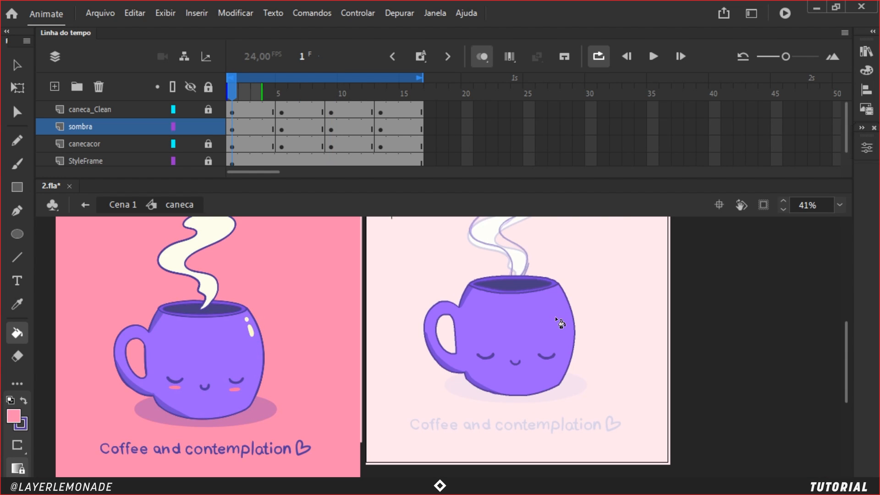
{"action": "key", "text": "b"}
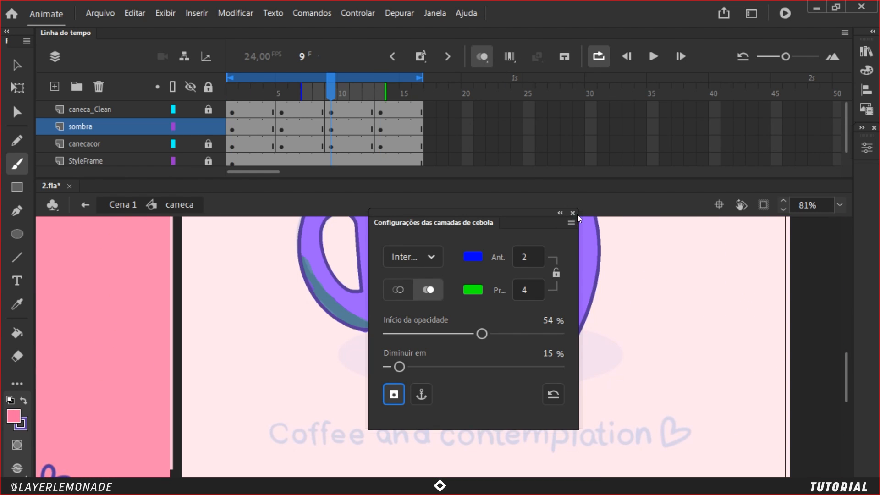
- Open the advanced onion skin settings, toggle the keyframe display option and the outline and filled modes, and close them
{"action": "left_click", "coordinate": [576, 214]}
{"action": "left_click", "coordinate": [481, 56]}
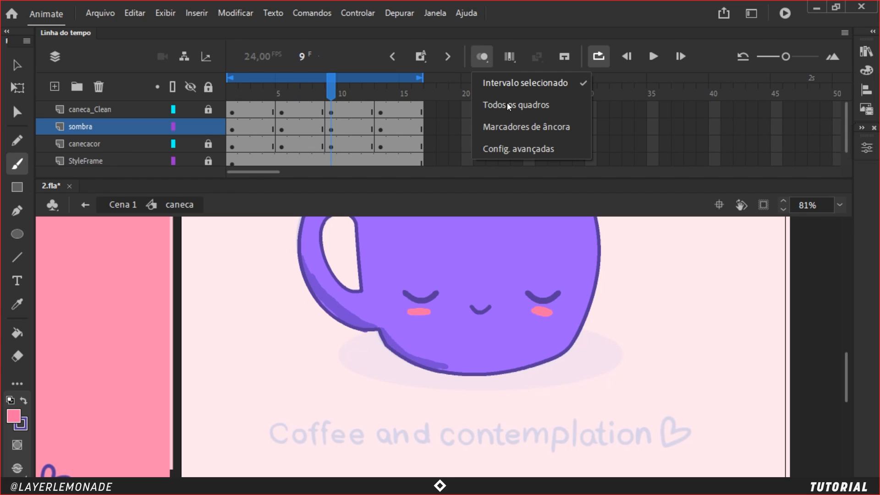
{"action": "left_click", "coordinate": [529, 154]}
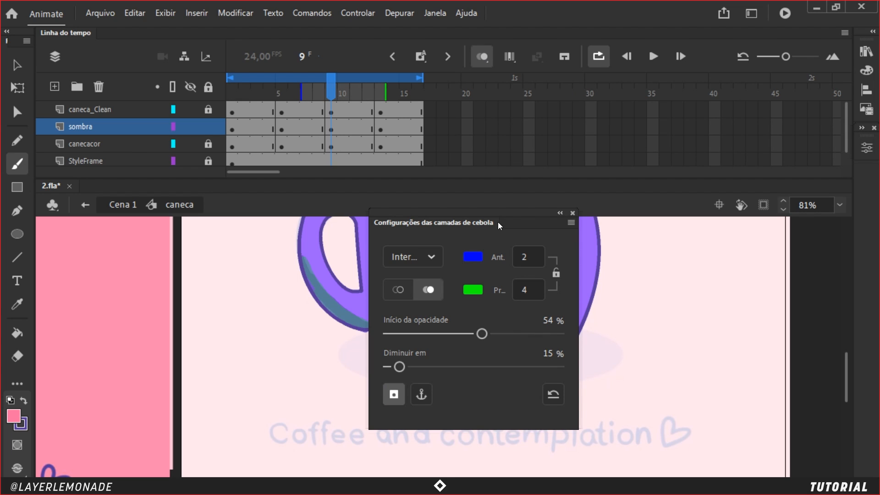
{"action": "left_click", "coordinate": [394, 395]}
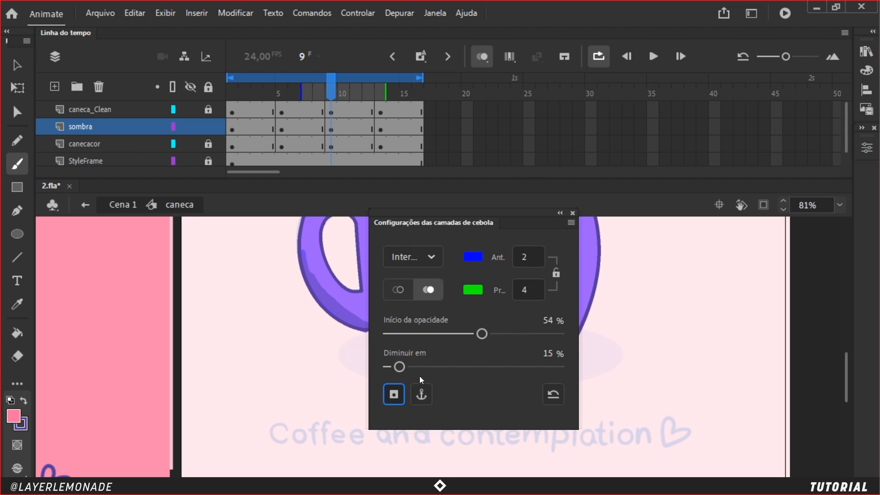
{"action": "left_click", "coordinate": [395, 396]}
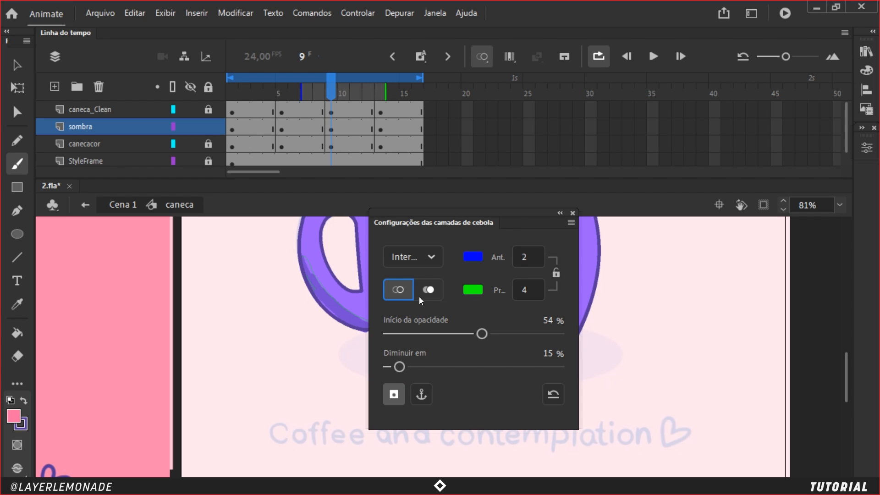
{"action": "left_click", "coordinate": [573, 213]}
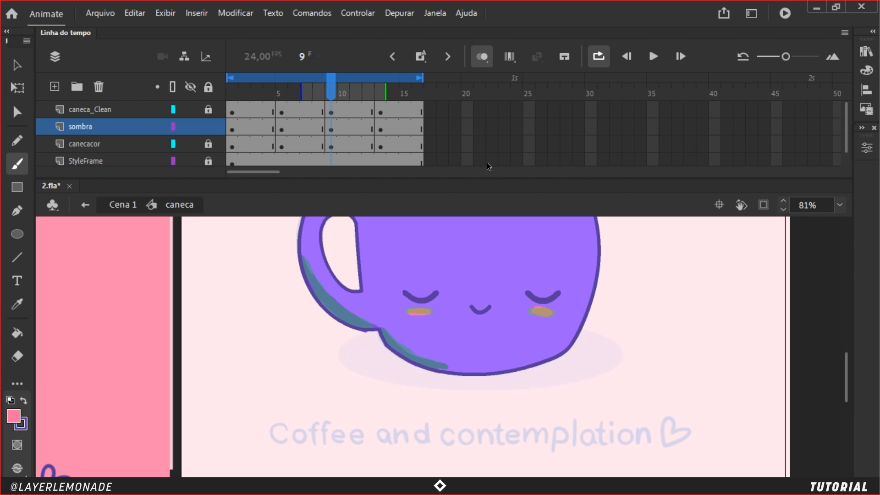
- Play the looping animation to review the cup's shadows, blush and highlights
{"action": "key", "text": "ctrl+minus"}
{"action": "key", "text": "Return"}
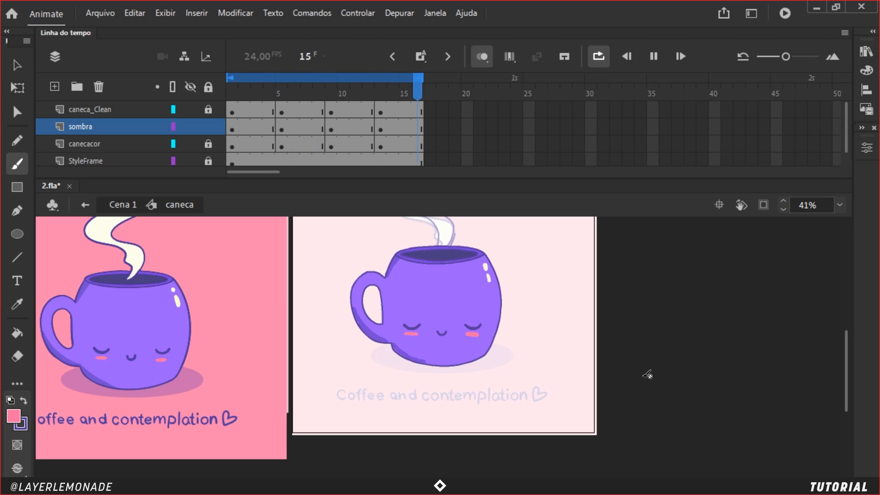